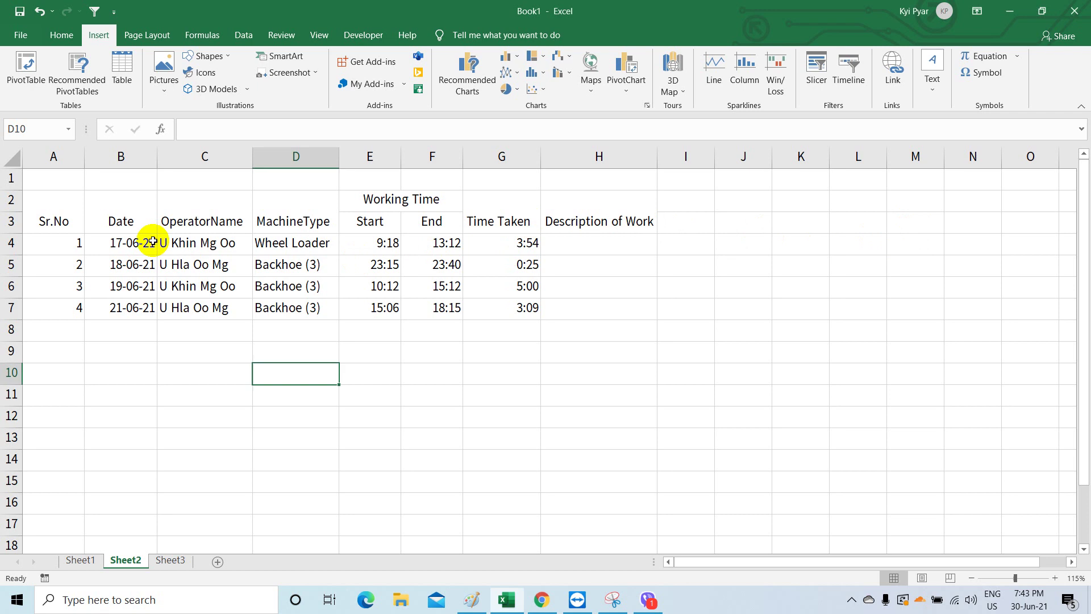
Step: Examine the serial number, date, operator name and machine type columns of the Sheet2 log, and the operator summary on Sheet3
{"action": "left_click", "coordinate": [190, 243]}
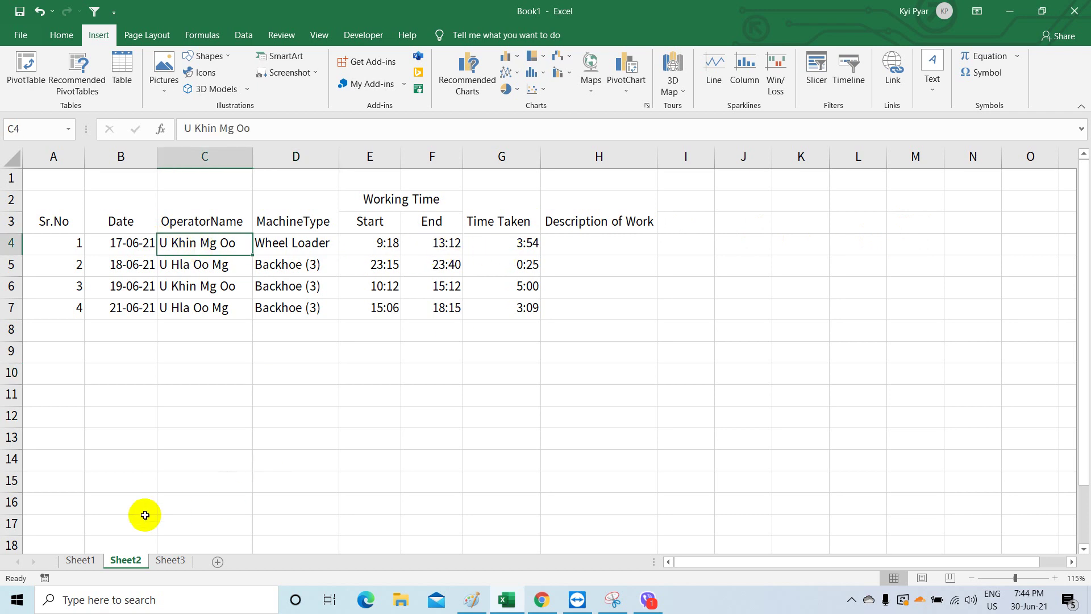
{"action": "left_click", "coordinate": [171, 560]}
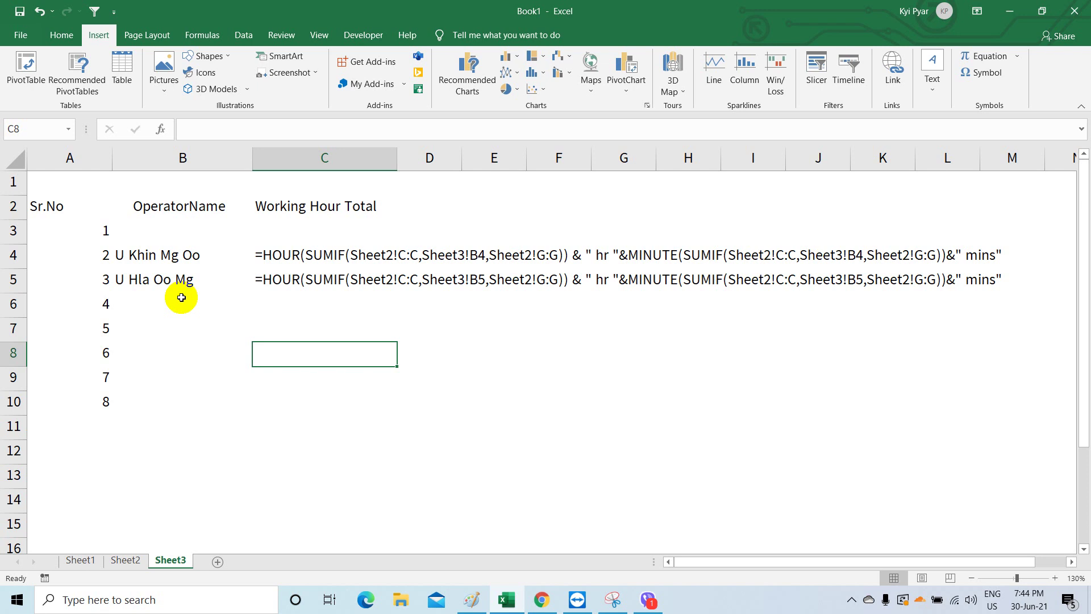
{"action": "left_click", "coordinate": [126, 560]}
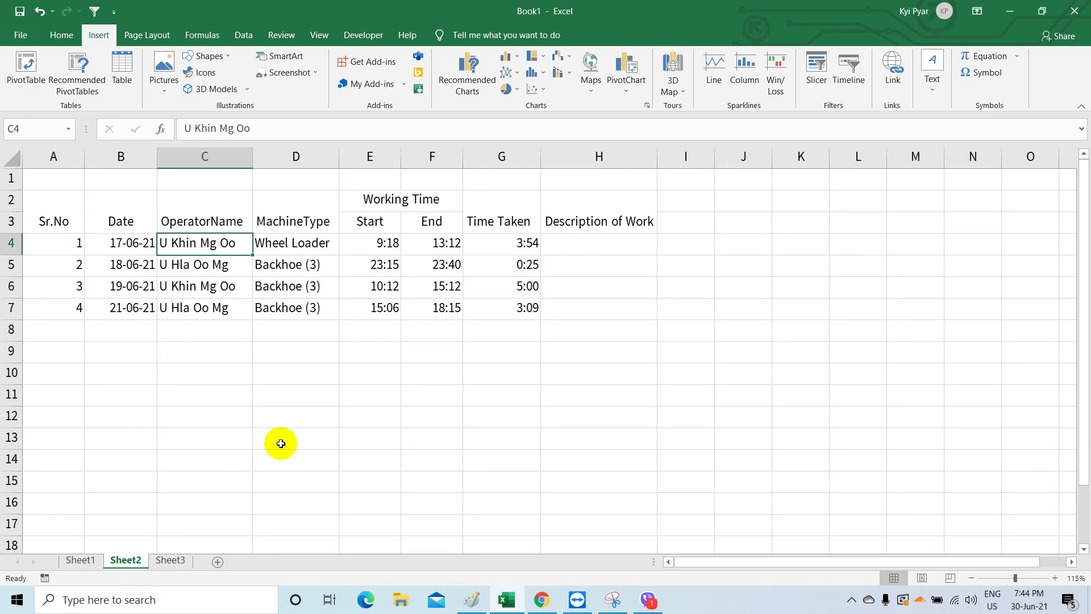
{"action": "left_click", "coordinate": [211, 219]}
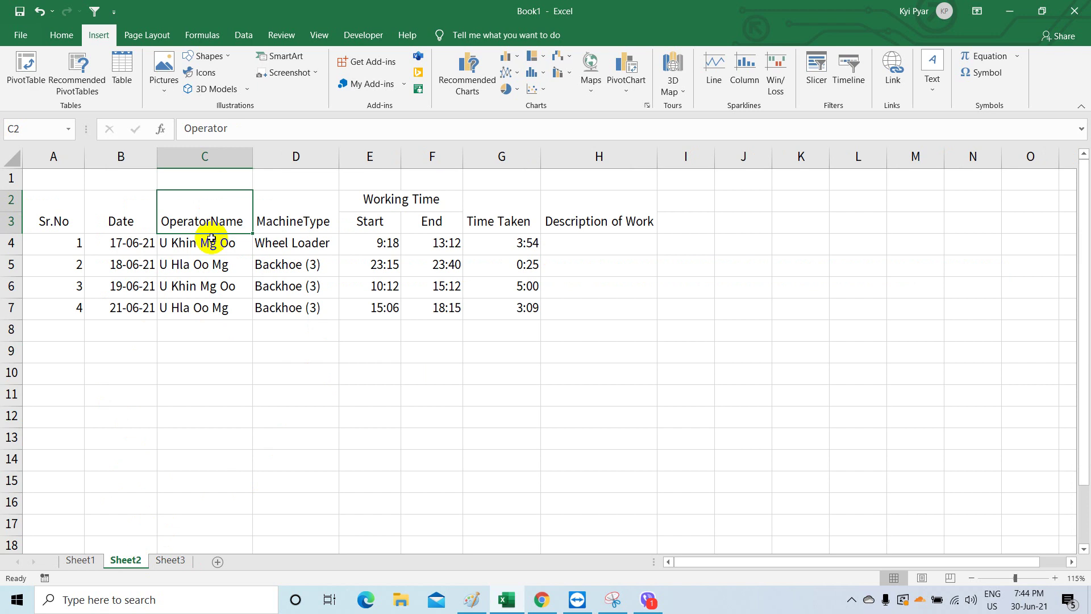
{"action": "left_click", "coordinate": [212, 241]}
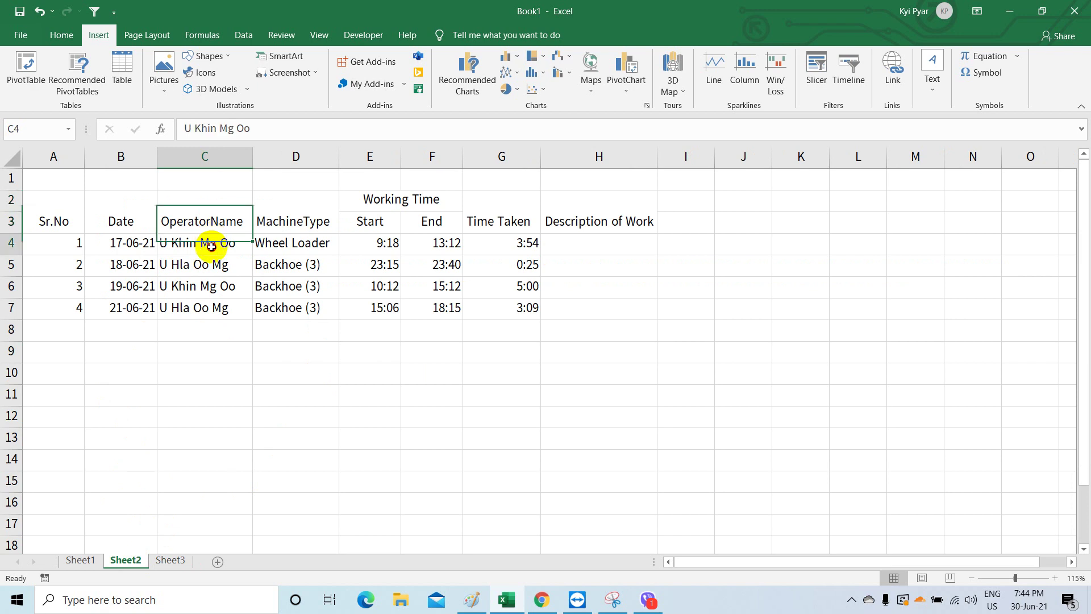
{"action": "left_click", "coordinate": [140, 225]}
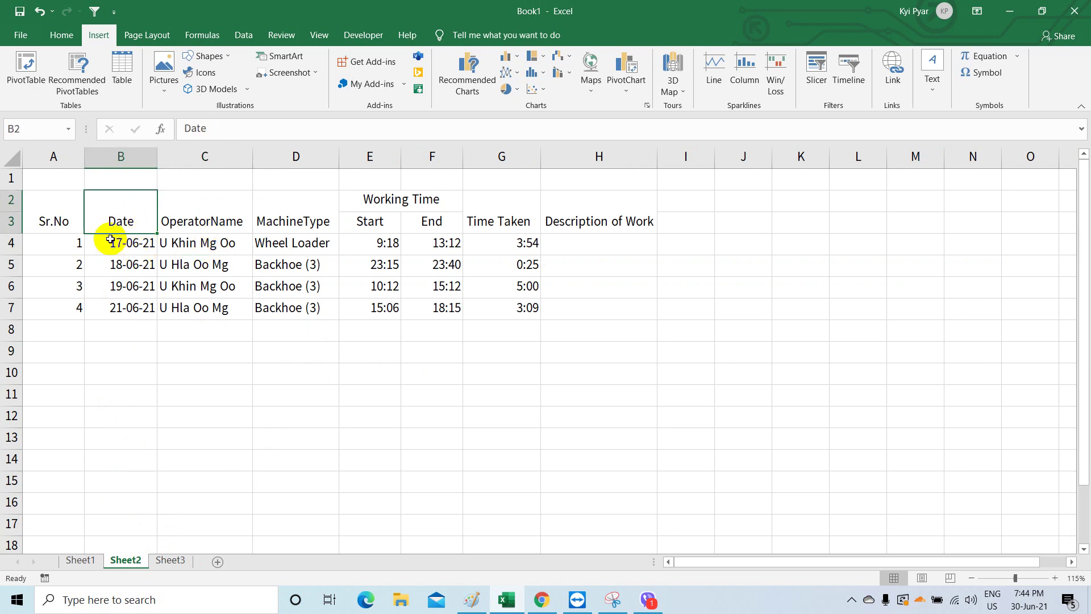
{"action": "left_click", "coordinate": [66, 222]}
{"action": "left_click", "coordinate": [66, 245]}
{"action": "left_click", "coordinate": [66, 273]}
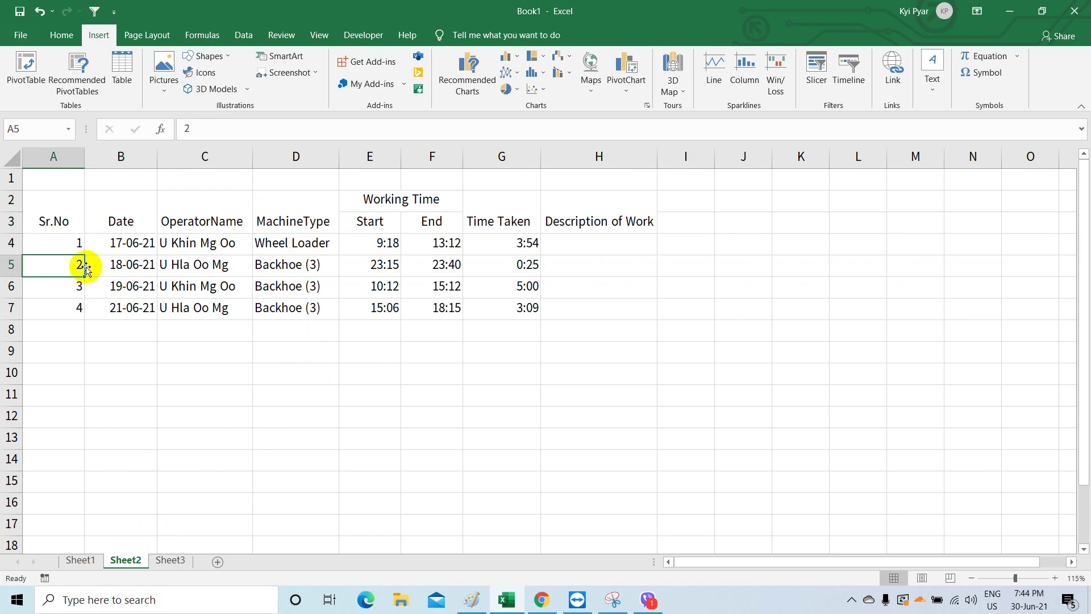
{"action": "left_click", "coordinate": [136, 215]}
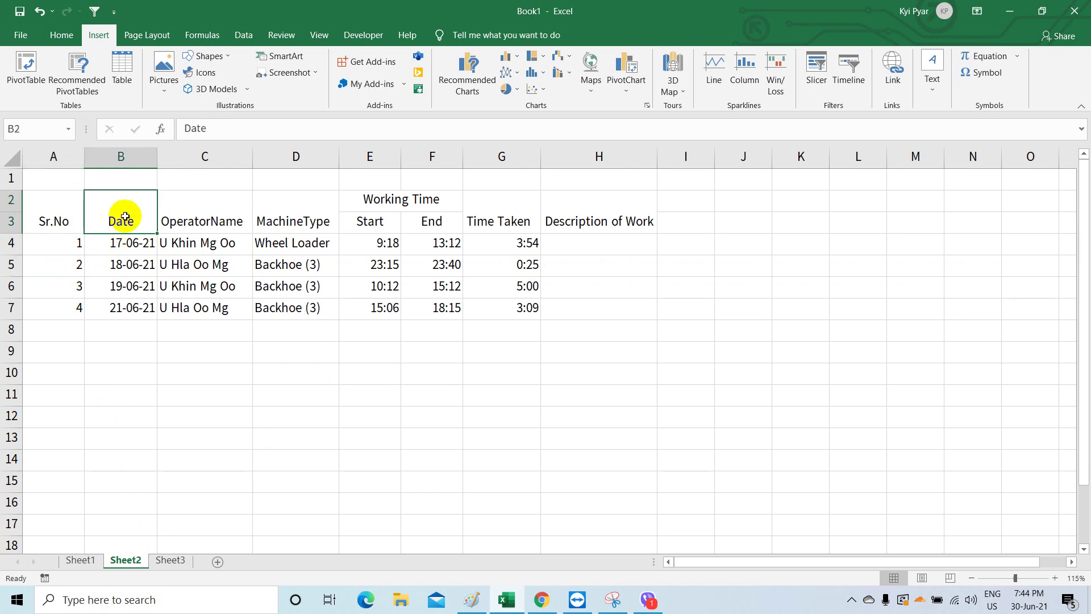
{"action": "left_click", "coordinate": [122, 246]}
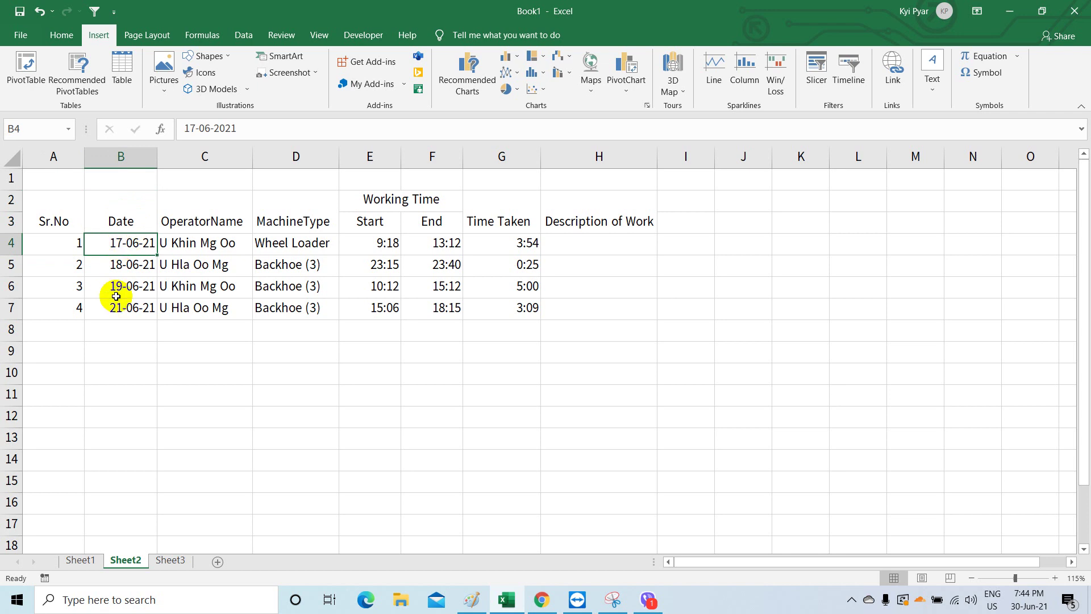
{"action": "left_click", "coordinate": [202, 219]}
{"action": "left_click", "coordinate": [203, 241]}
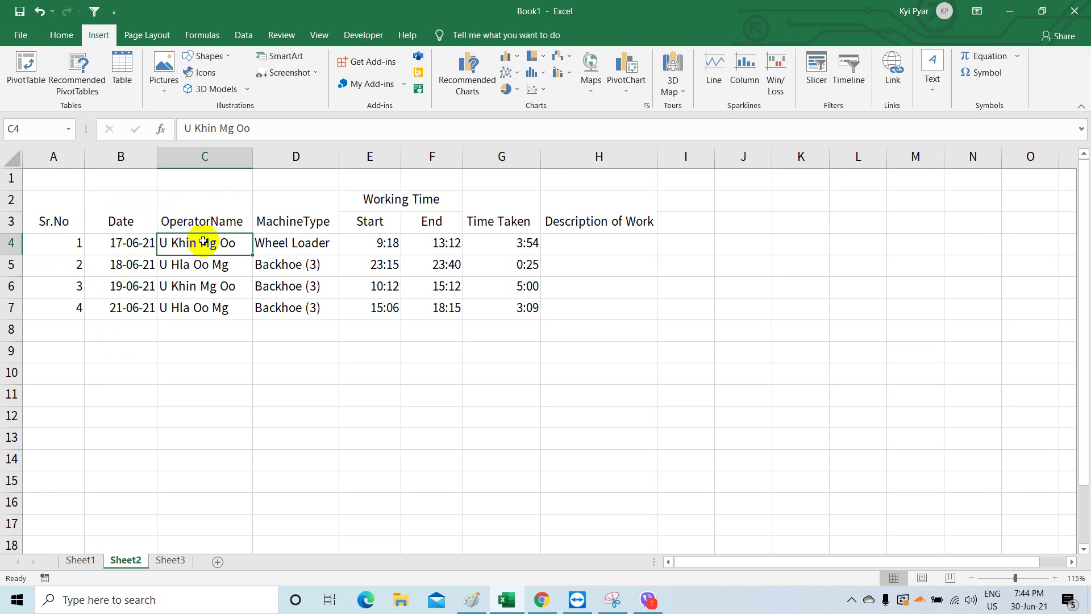
{"action": "left_click", "coordinate": [300, 245]}
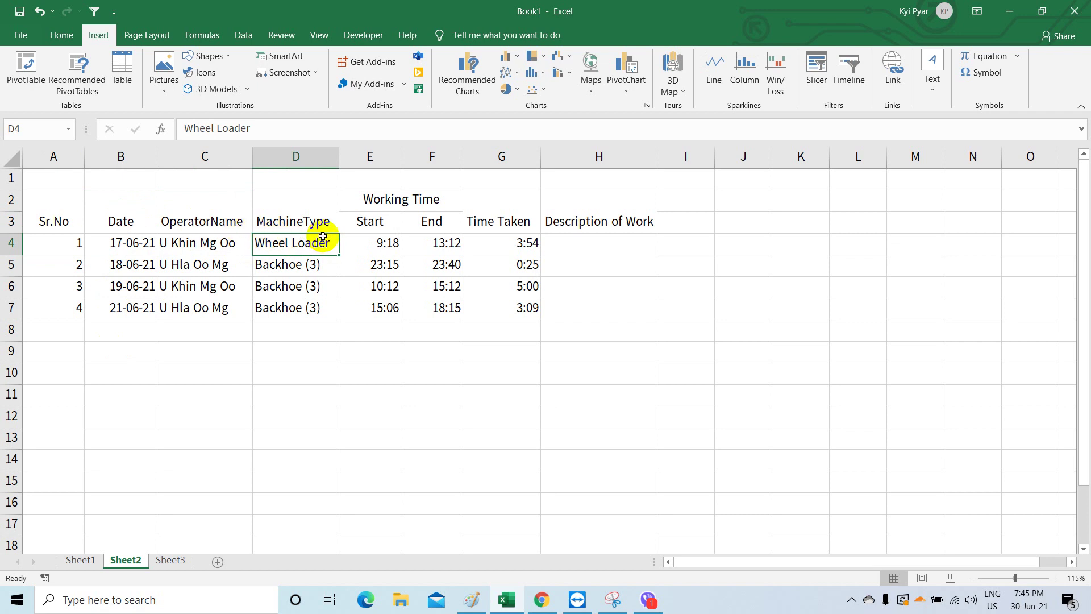
Step: Examine the Working Time start and end columns in Sheet2 and the Time Taken formula in the first record
{"action": "left_click", "coordinate": [387, 199]}
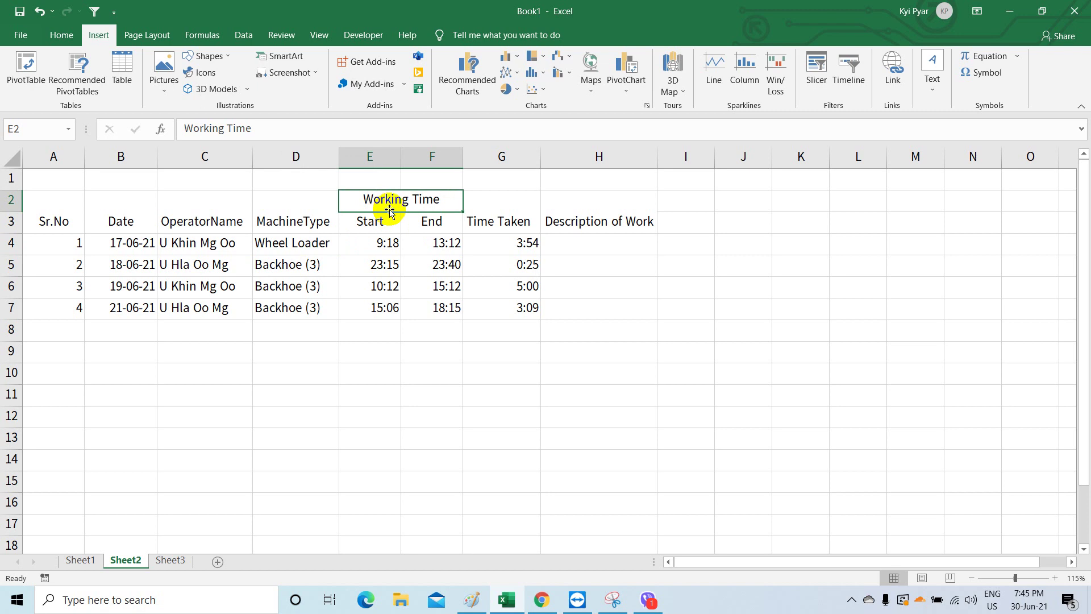
{"action": "left_click", "coordinate": [384, 222]}
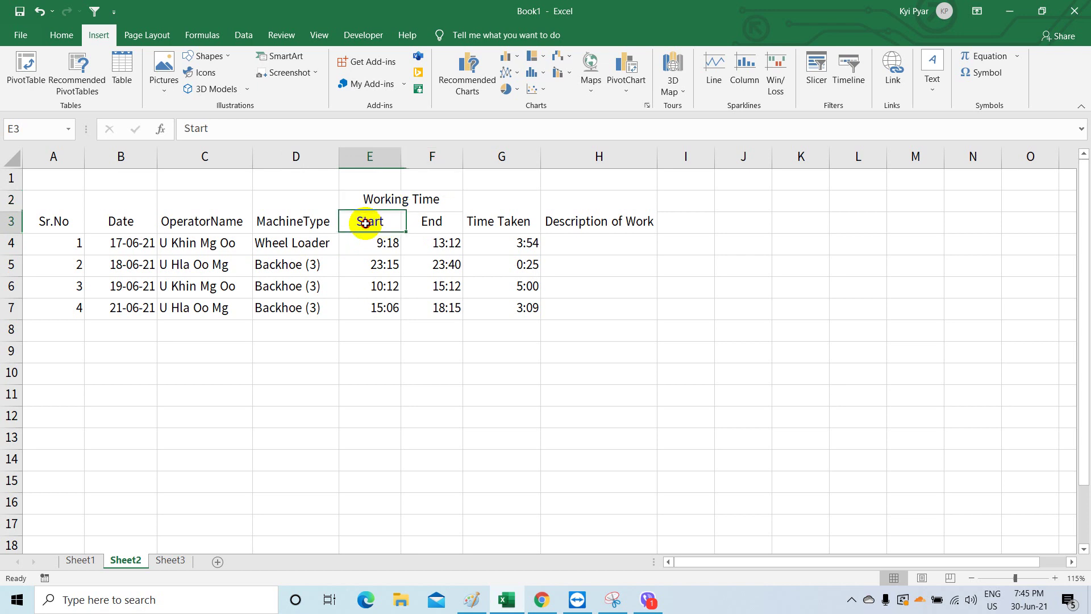
{"action": "left_click", "coordinate": [436, 225]}
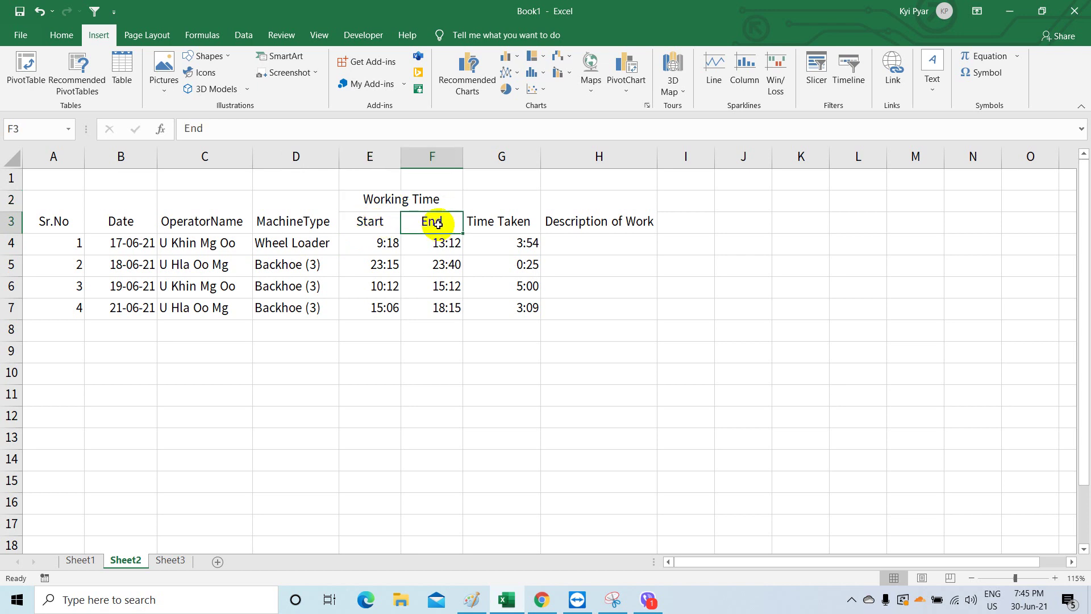
{"action": "left_click", "coordinate": [367, 225]}
{"action": "left_click", "coordinate": [368, 243]}
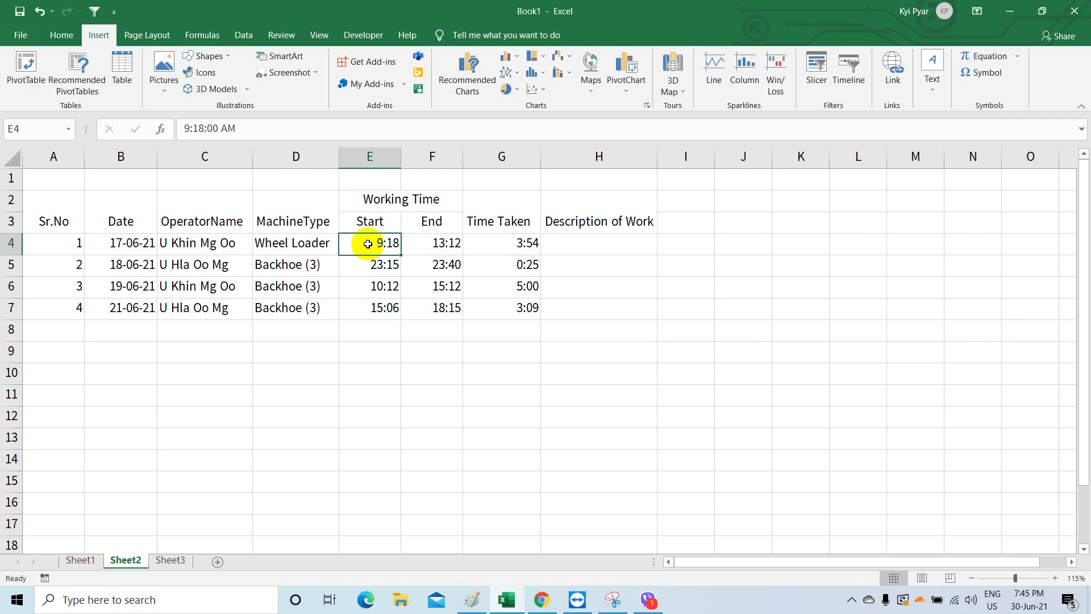
{"action": "left_click", "coordinate": [414, 245]}
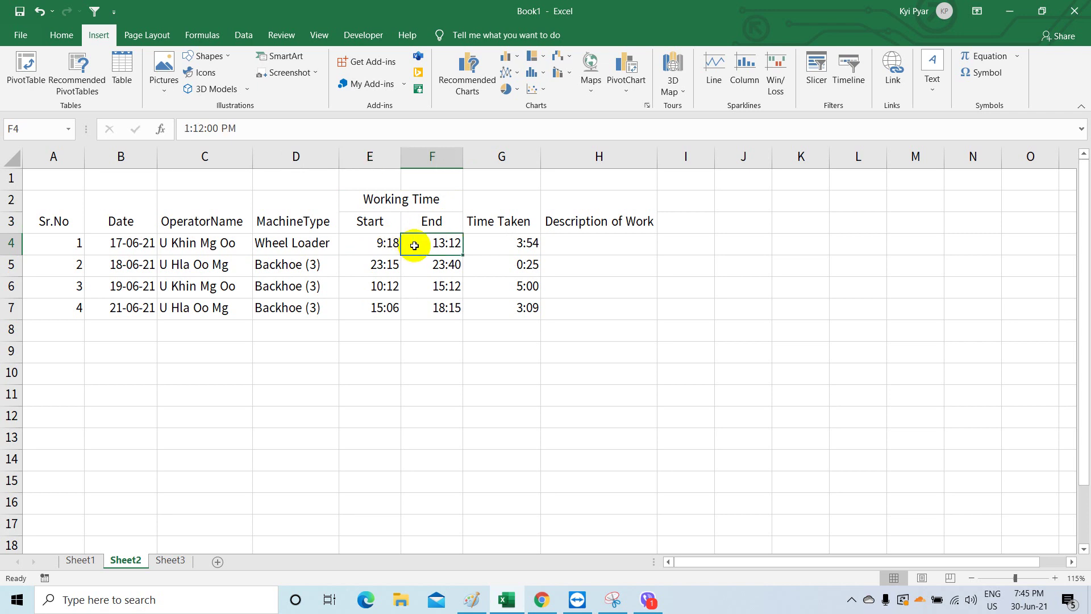
{"action": "left_click", "coordinate": [484, 243]}
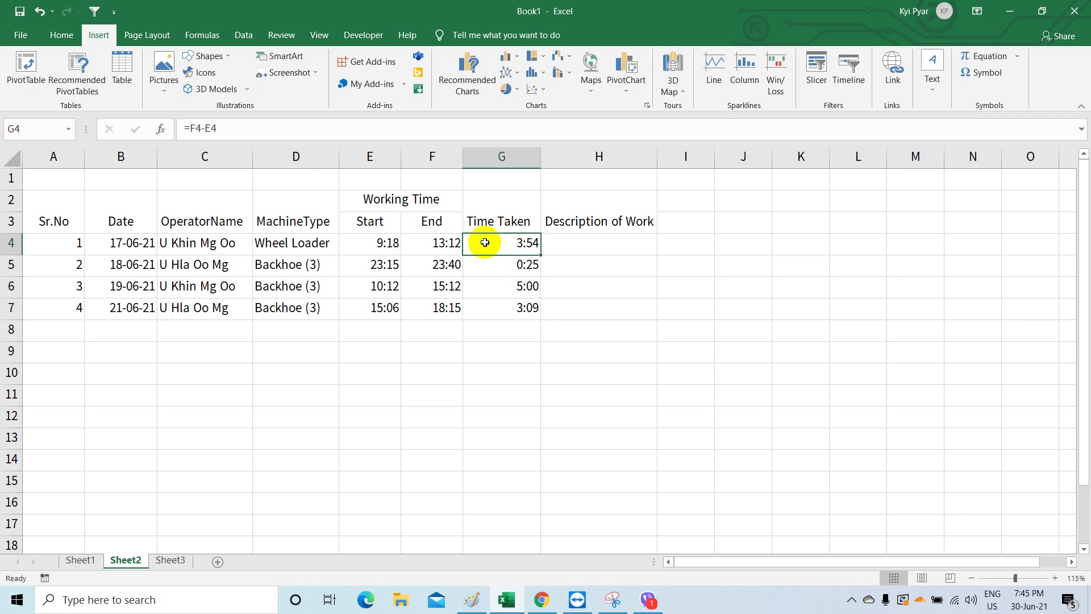
{"action": "left_click", "coordinate": [387, 244]}
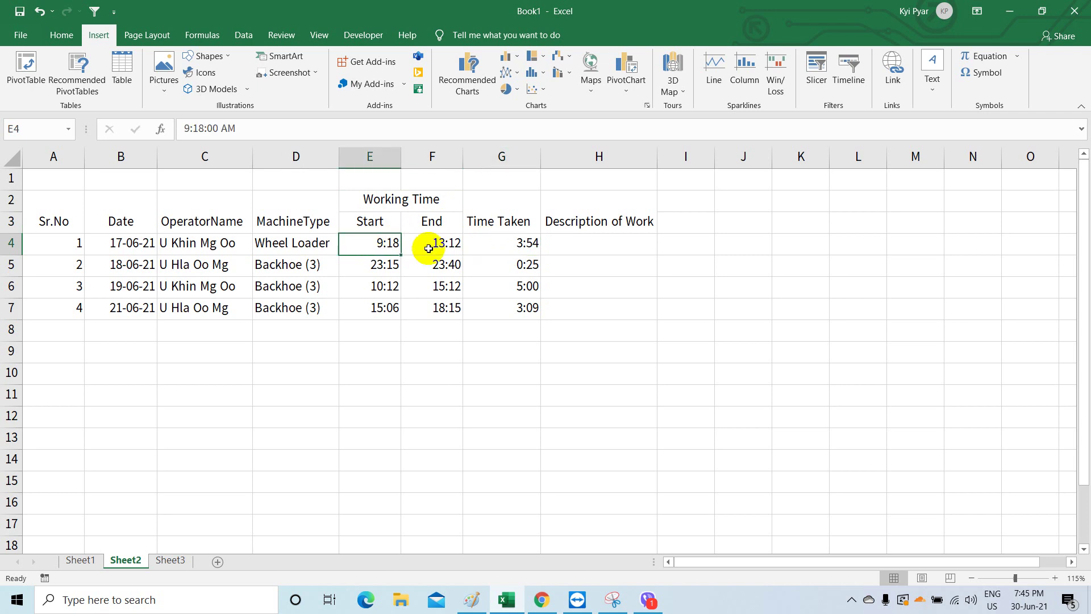
{"action": "left_click", "coordinate": [430, 244]}
Step: Enter the formula =F4-E4 in cell G4 of the Time Taken column and fill it down to G7
{"action": "left_click", "coordinate": [507, 240]}
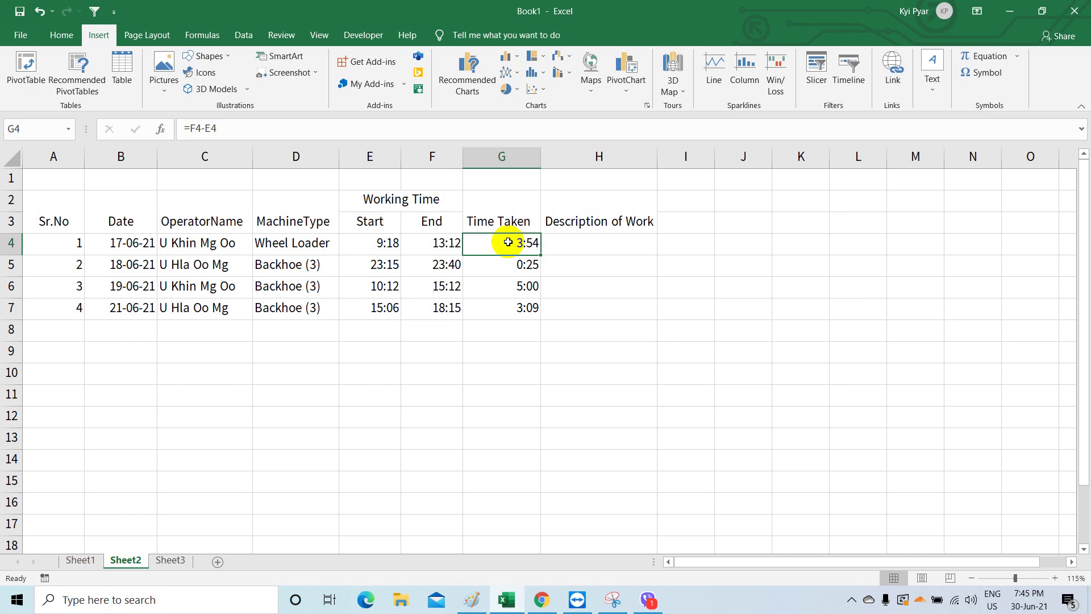
{"action": "type", "text": "="}
{"action": "left_click", "coordinate": [423, 245]}
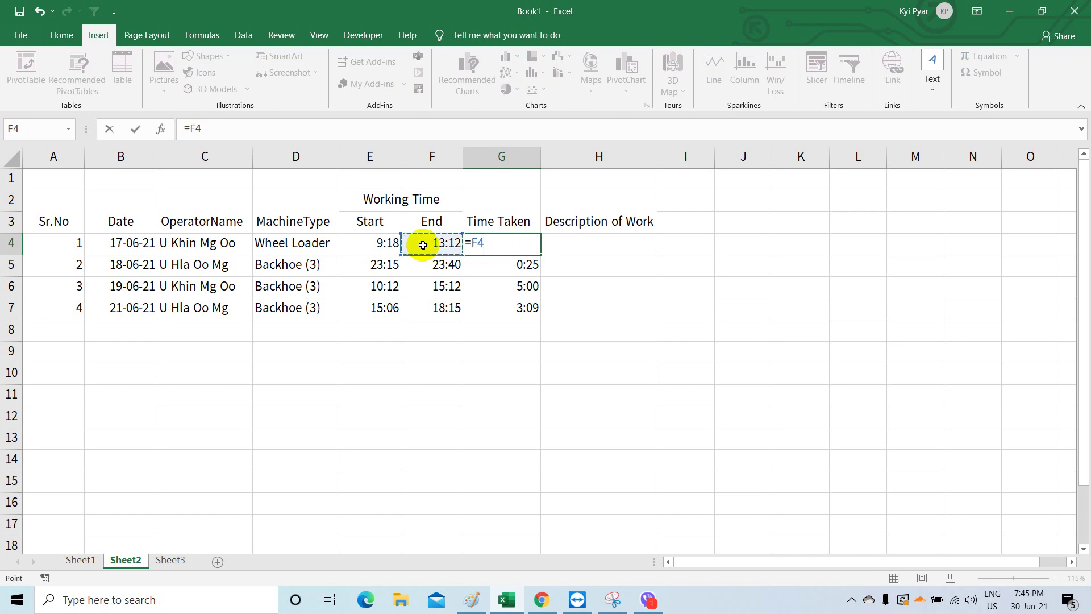
{"action": "type", "text": "-"}
{"action": "left_click", "coordinate": [383, 243]}
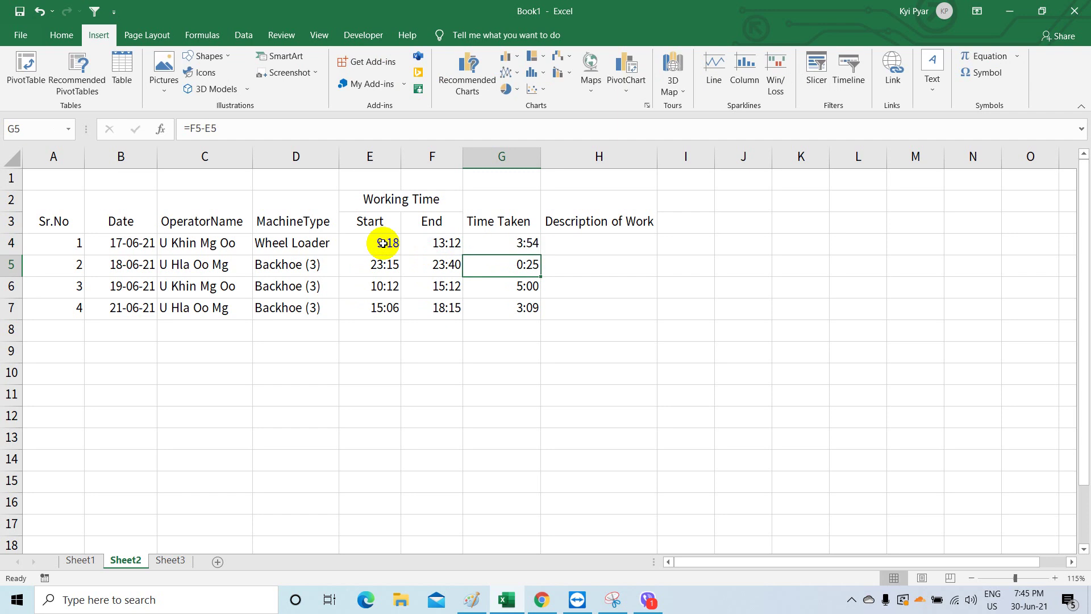
{"action": "key", "text": "Return"}
{"action": "left_click", "coordinate": [529, 245]}
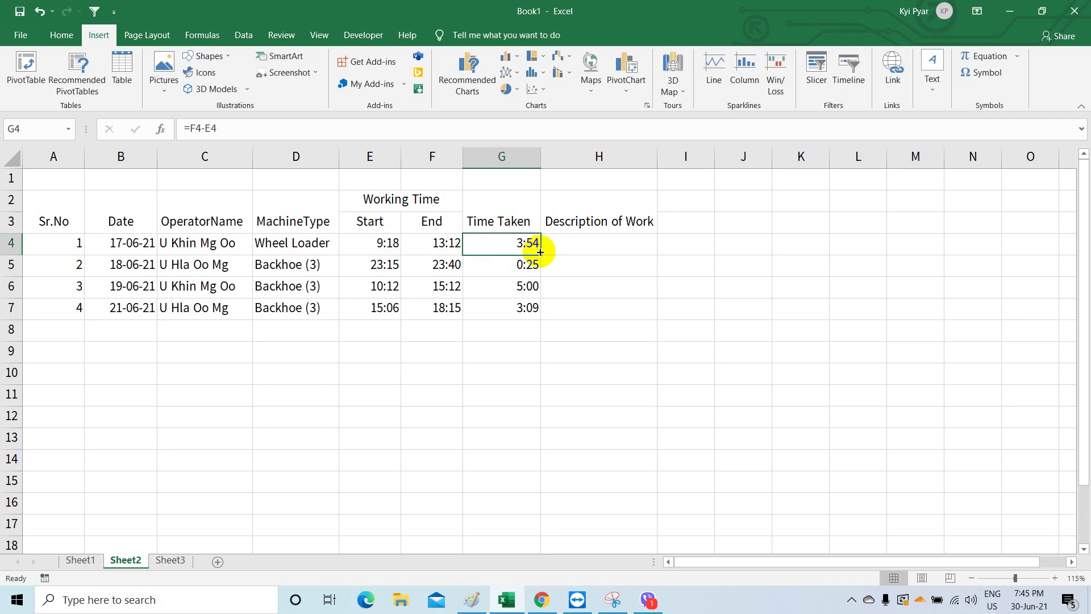
{"action": "left_click_drag", "start_coordinate": [540, 255], "coordinate": [542, 315]}
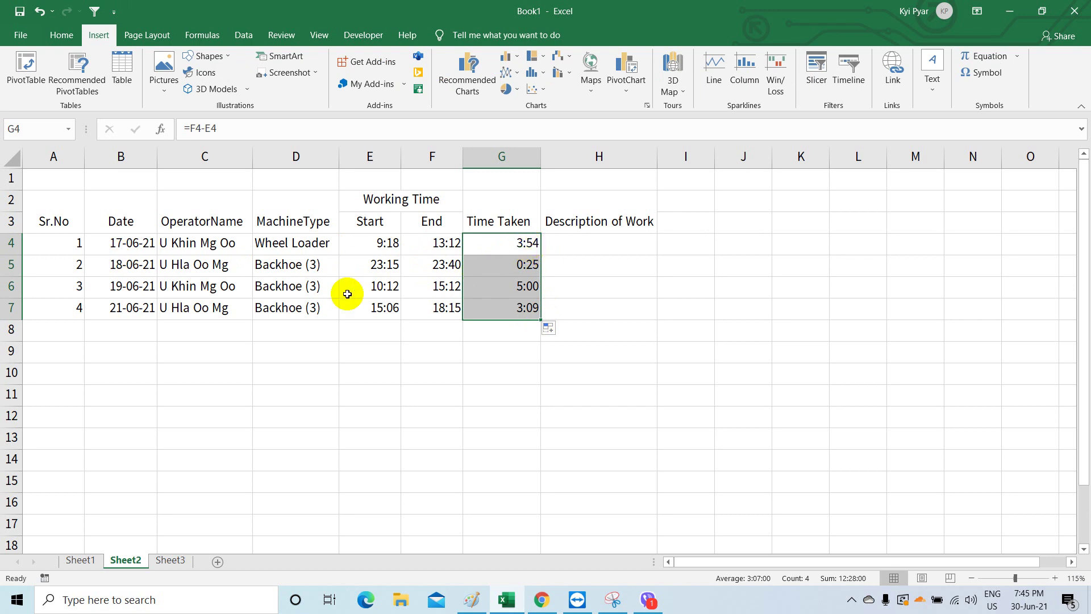
{"action": "left_click", "coordinate": [128, 243]}
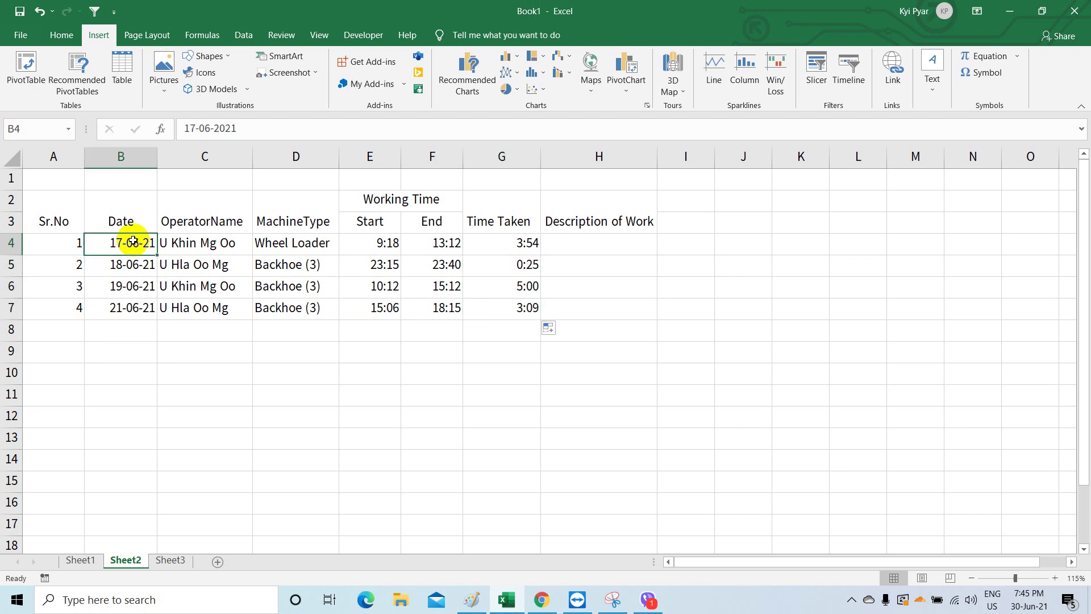
{"action": "left_click", "coordinate": [221, 241]}
{"action": "left_click", "coordinate": [513, 230]}
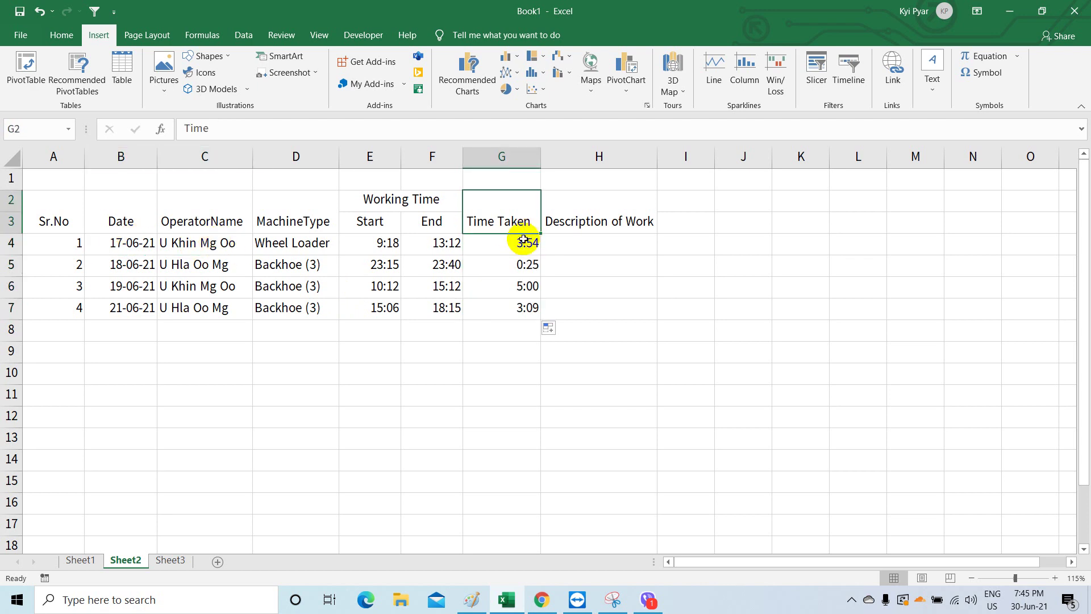
{"action": "left_click", "coordinate": [523, 240]}
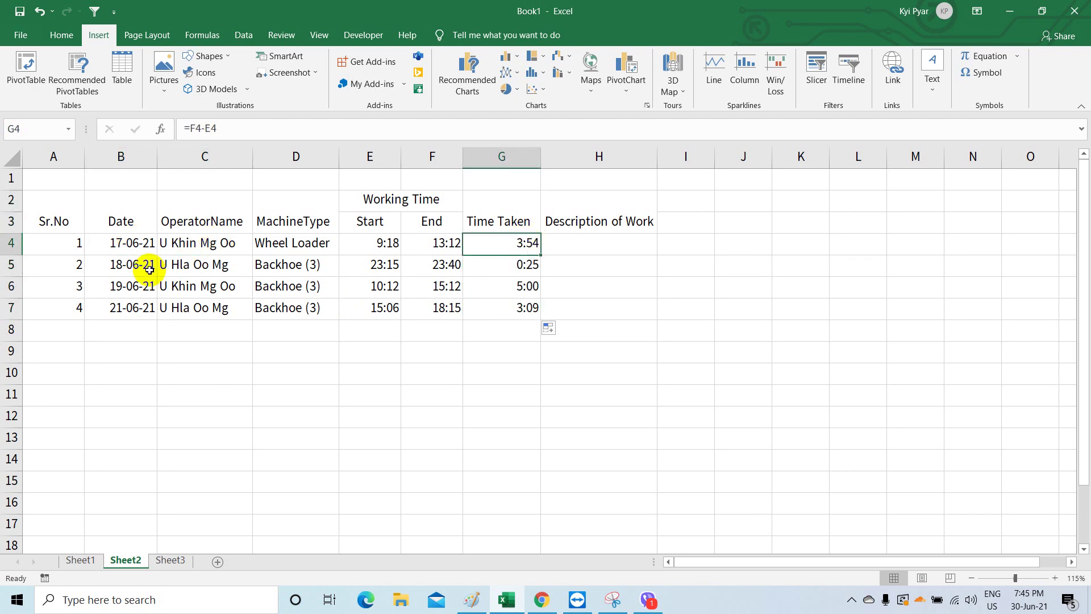
{"action": "left_click", "coordinate": [205, 286]}
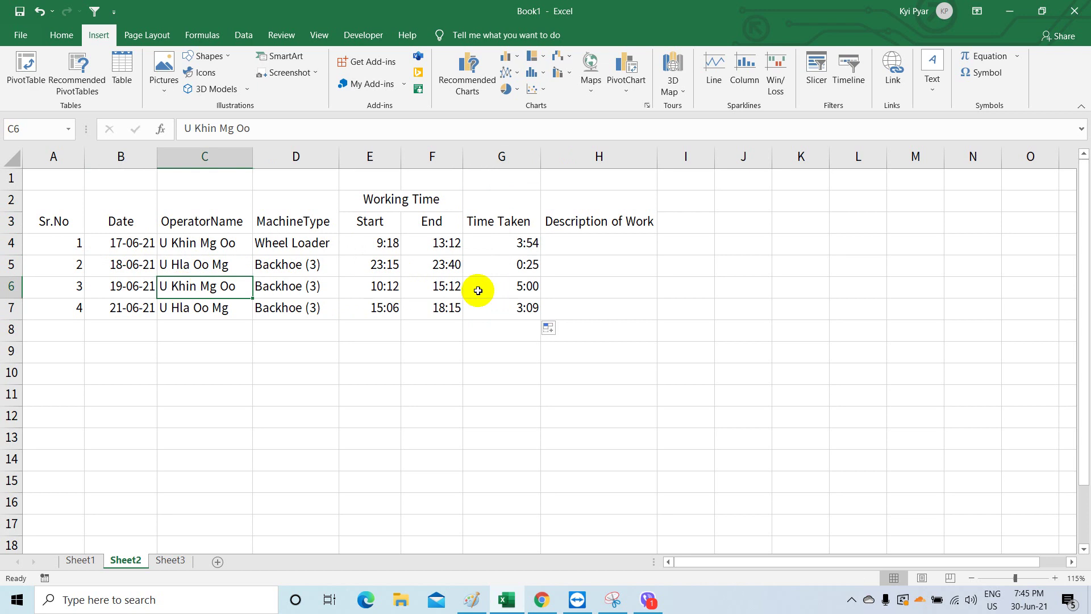
Step: Clear the formula texts from cells C4 and C5 under Working Hour Total on Sheet3
{"action": "left_click", "coordinate": [170, 561]}
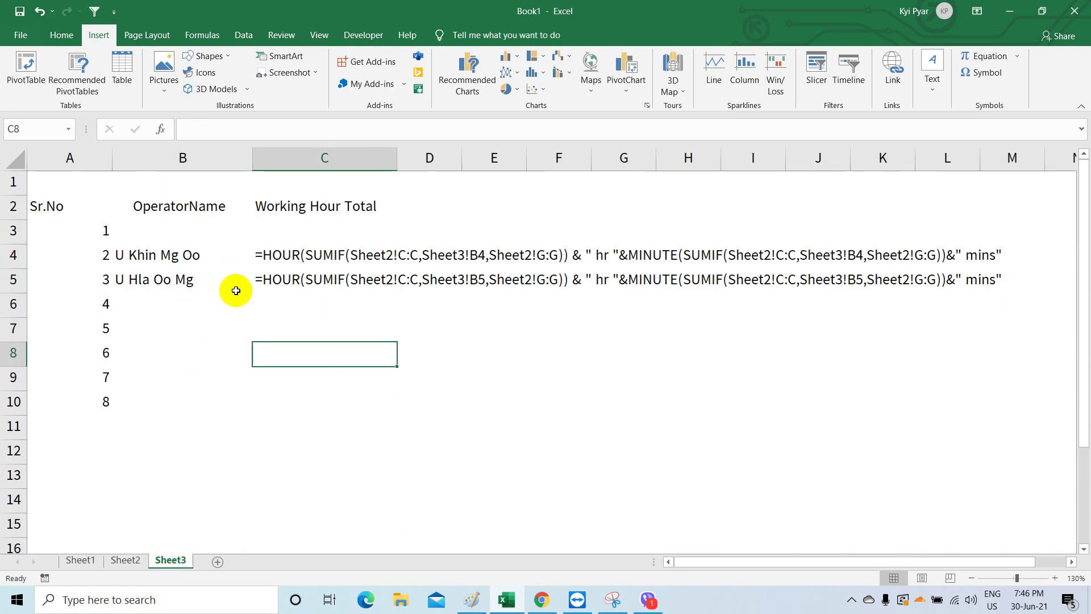
{"action": "left_click", "coordinate": [297, 262]}
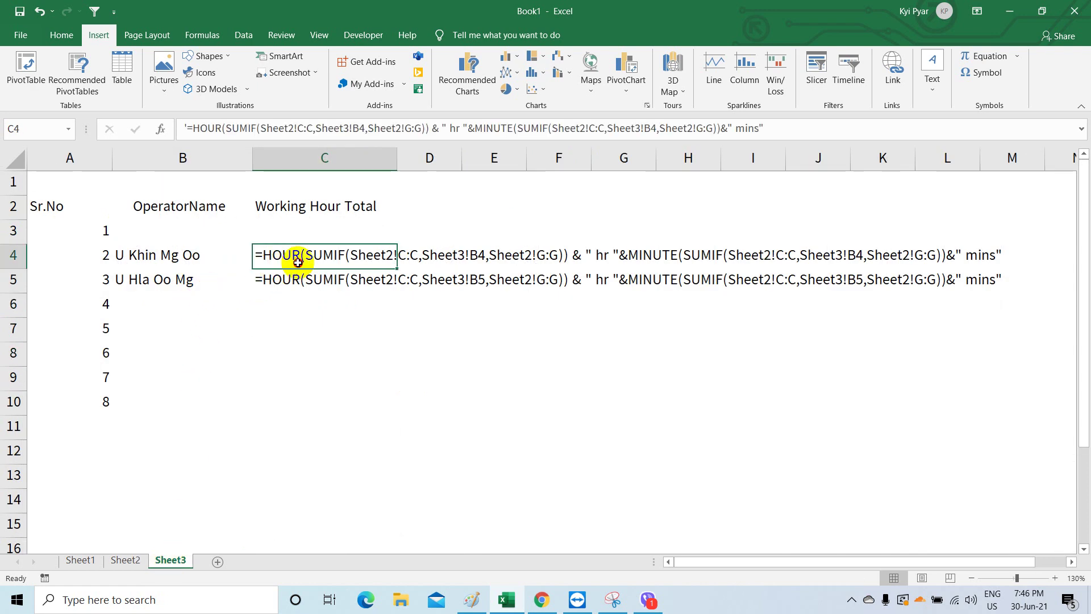
{"action": "key", "text": "Delete"}
{"action": "left_click", "coordinate": [297, 275]}
{"action": "key", "text": "Delete"}
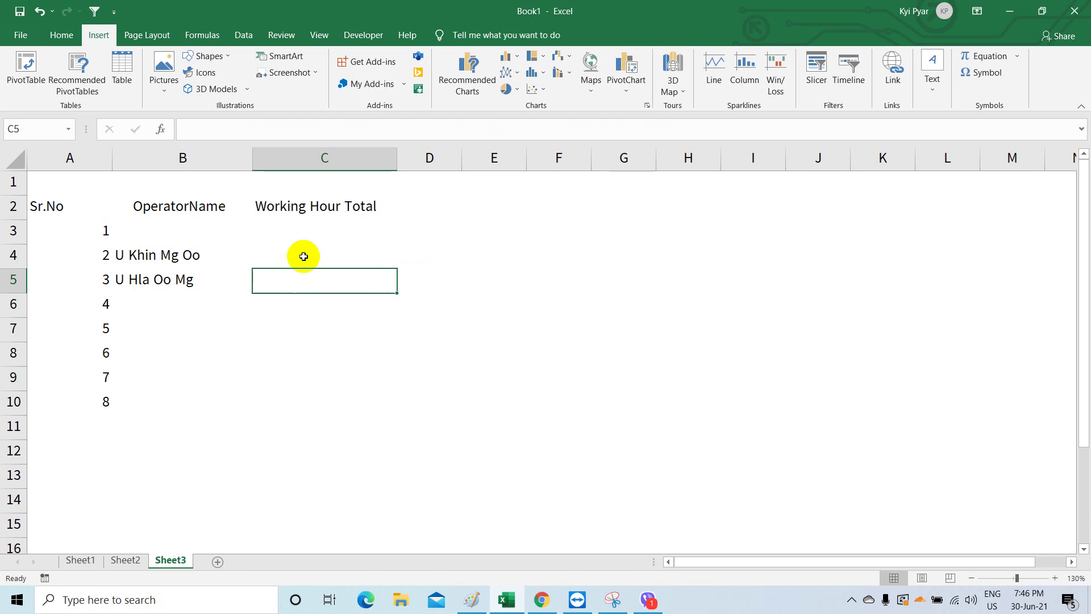
Step: Compare the operator list on Sheet3 with the OperatorName column of the Sheet2 log
{"action": "left_click", "coordinate": [173, 205]}
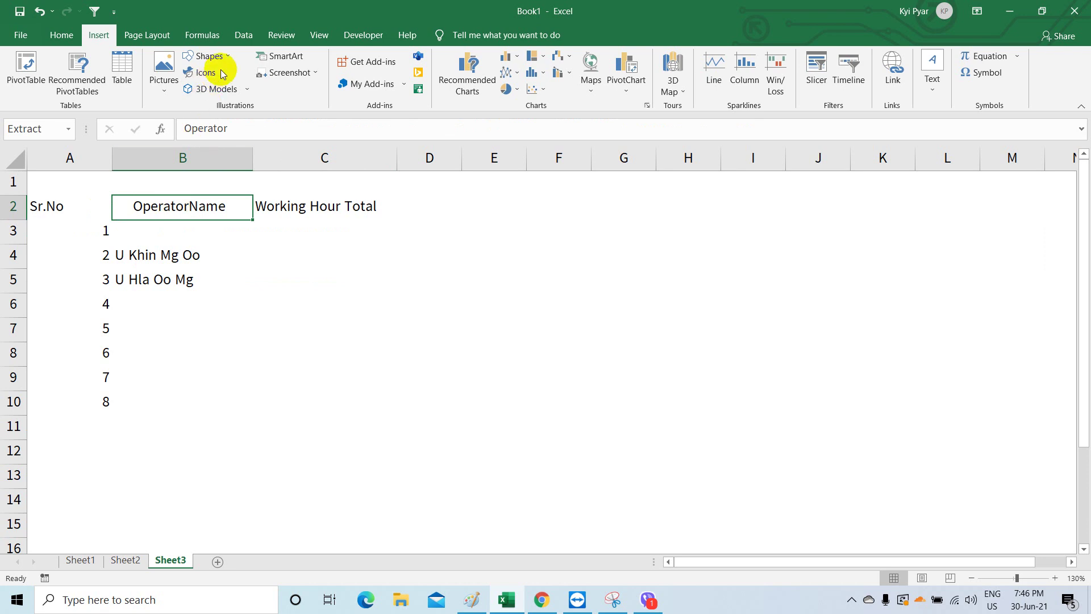
{"action": "left_click", "coordinate": [241, 38]}
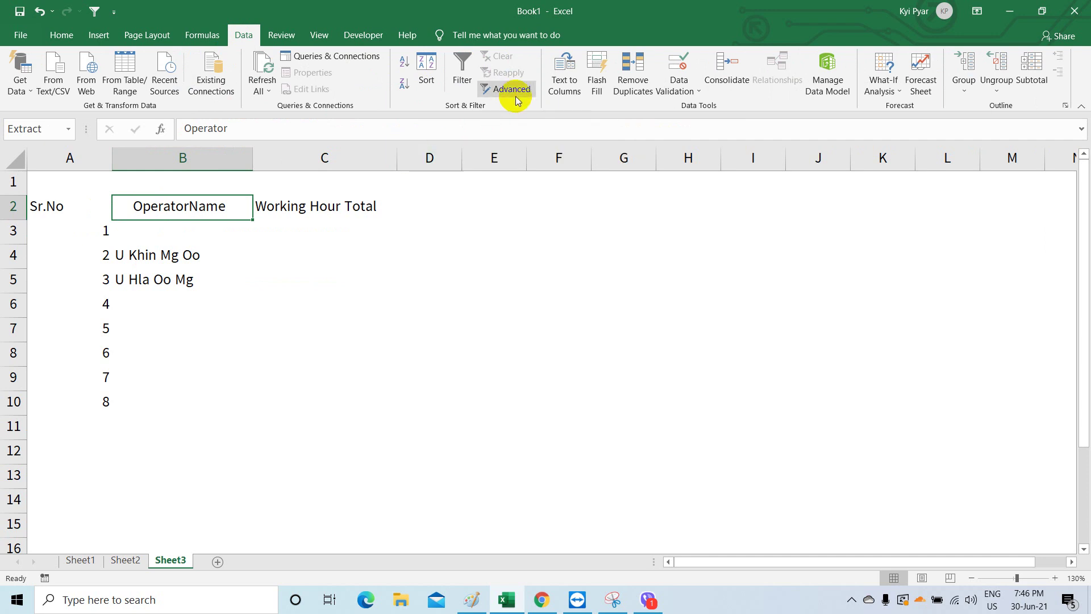
{"action": "left_click", "coordinate": [125, 560]}
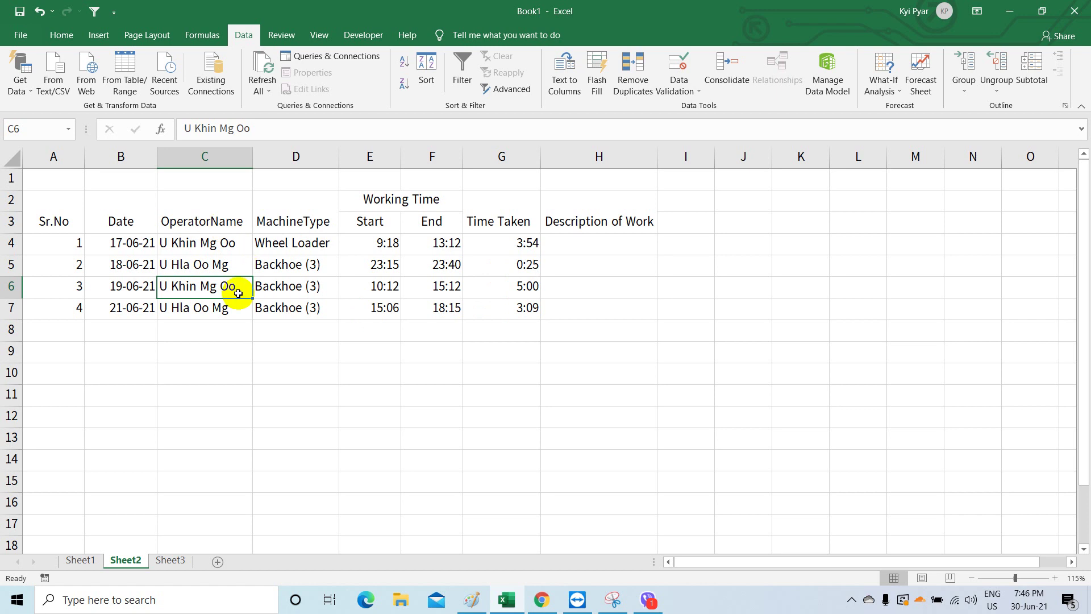
{"action": "left_click", "coordinate": [171, 560]}
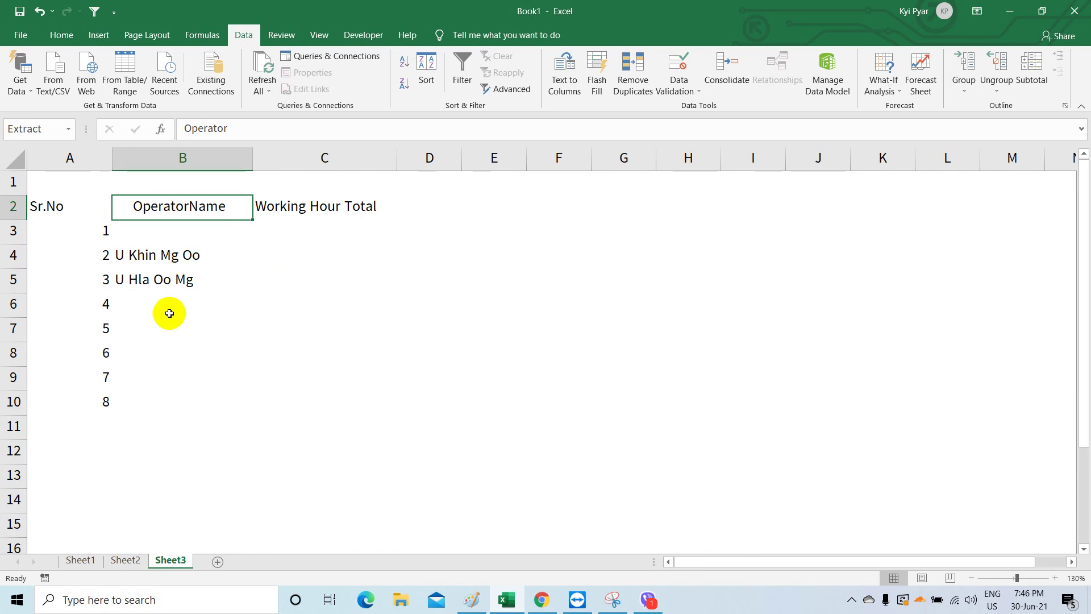
{"action": "left_click", "coordinate": [124, 559]}
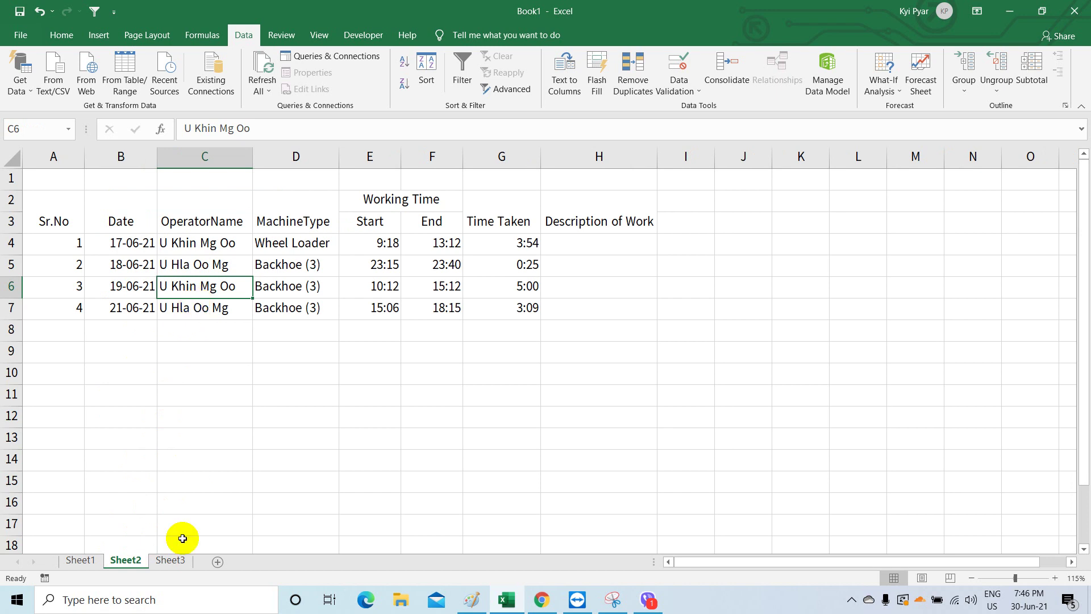
Step: Examine the repeated operator names in the OperatorName column of the Sheet2 log
{"action": "left_click", "coordinate": [172, 560]}
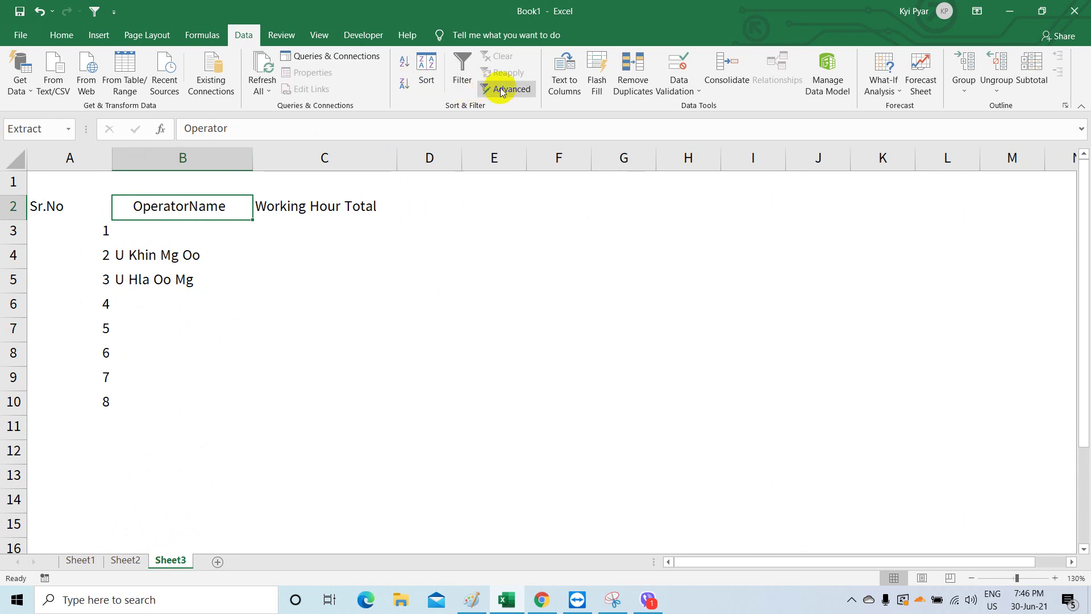
{"action": "left_click", "coordinate": [126, 560]}
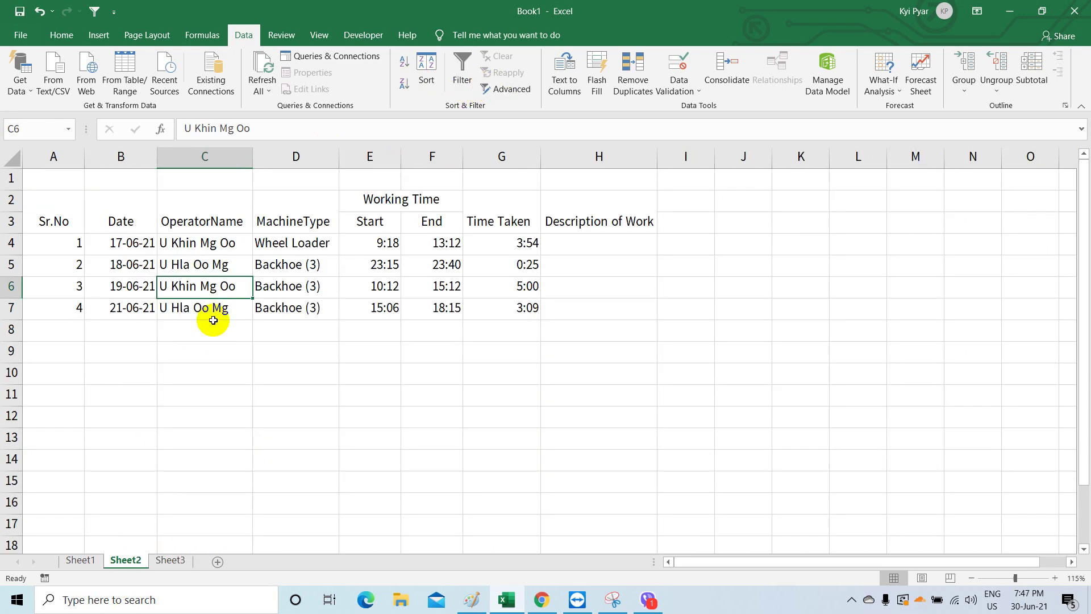
{"action": "left_click", "coordinate": [217, 244]}
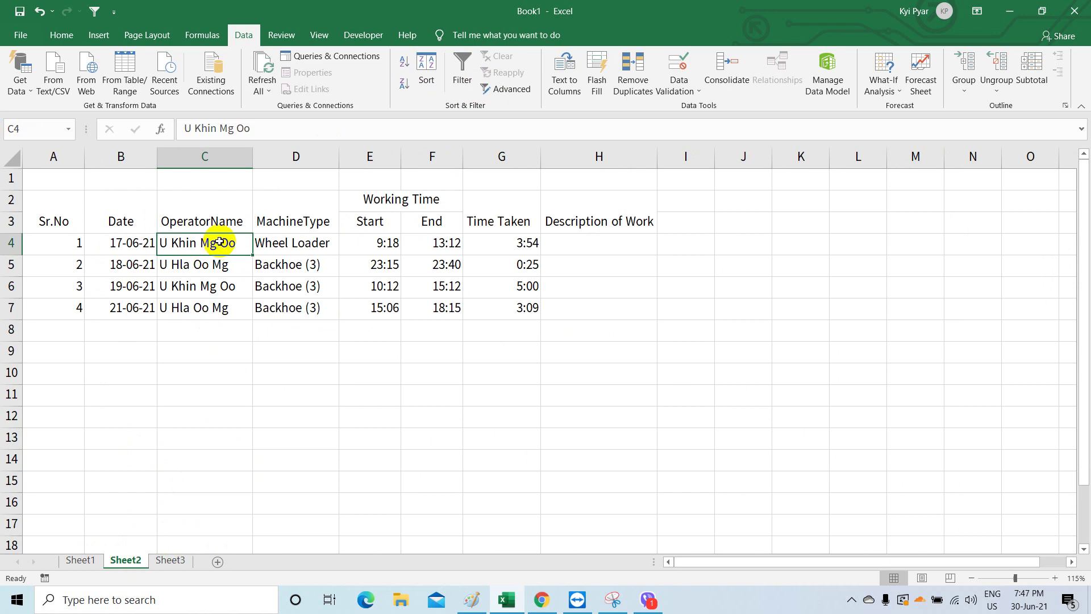
{"action": "left_click", "coordinate": [188, 288]}
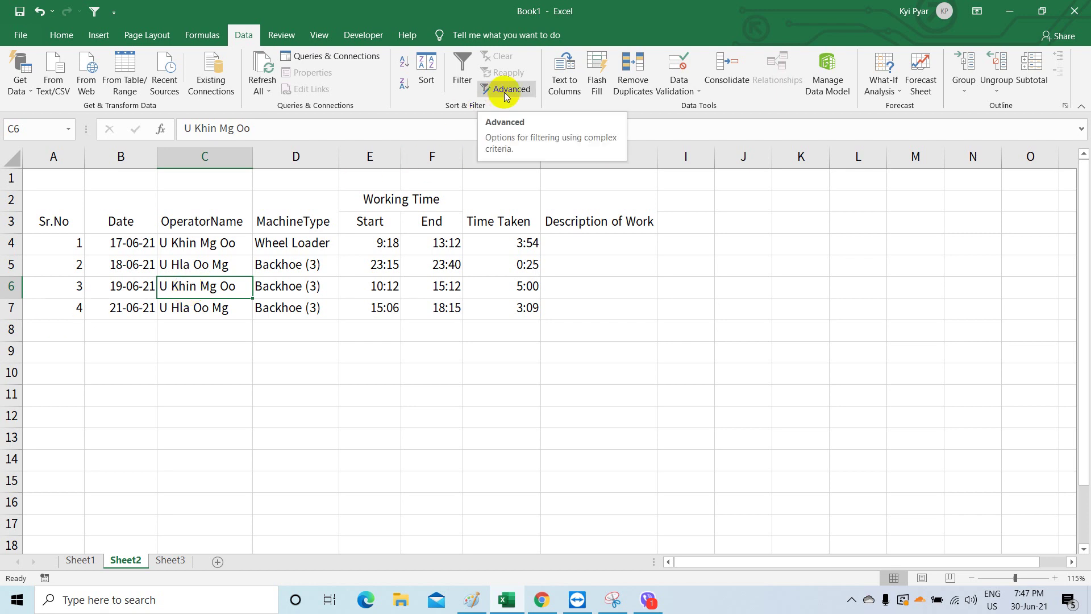
Step: Clear the two operator names in B4 and B5 and the OperatorName header in B2 on Sheet3
{"action": "left_click", "coordinate": [171, 559]}
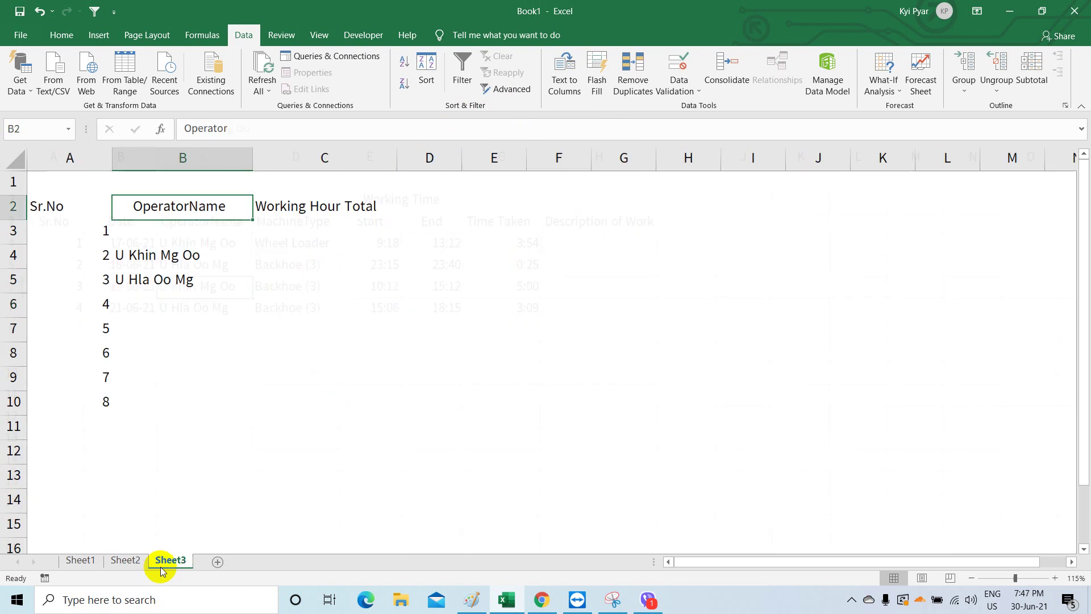
{"action": "left_click", "coordinate": [189, 257]}
{"action": "key", "text": "Delete"}
{"action": "left_click", "coordinate": [181, 278]}
{"action": "key", "text": "Delete"}
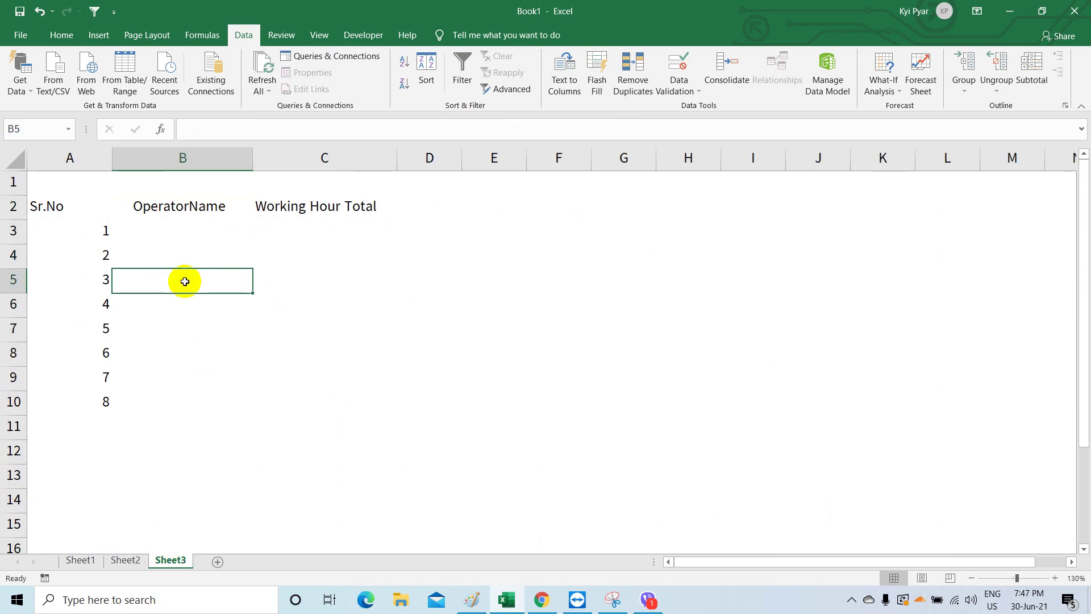
{"action": "left_click", "coordinate": [165, 208]}
{"action": "key", "text": "Delete"}
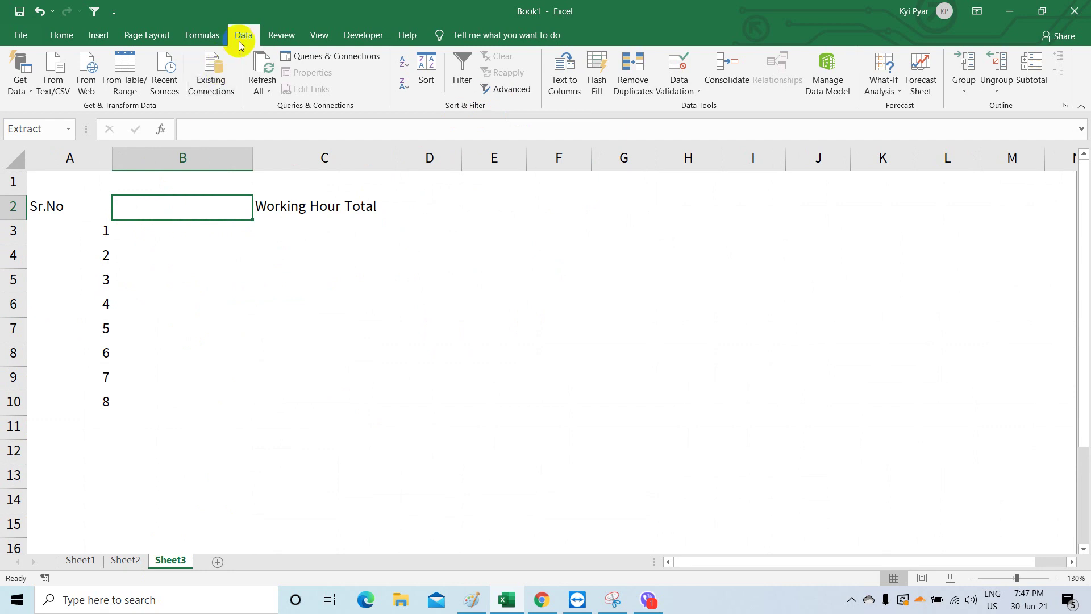
Step: Start an Advanced Filter from cell B2 on Sheet3, accepting the first row as labels, and set it to copy to another location
{"action": "left_click", "coordinate": [503, 89]}
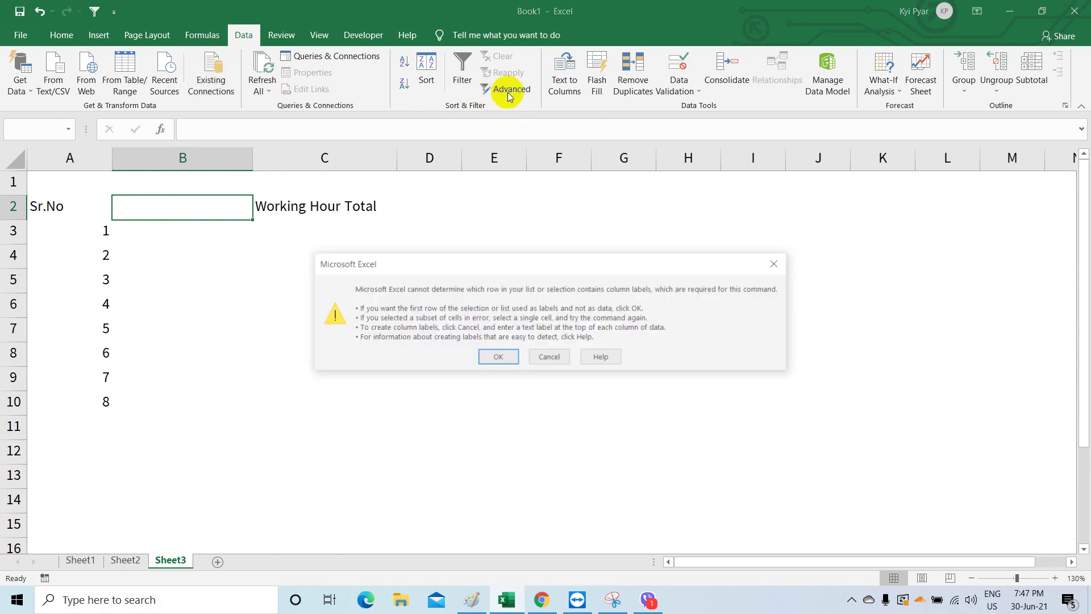
{"action": "left_click", "coordinate": [497, 357]}
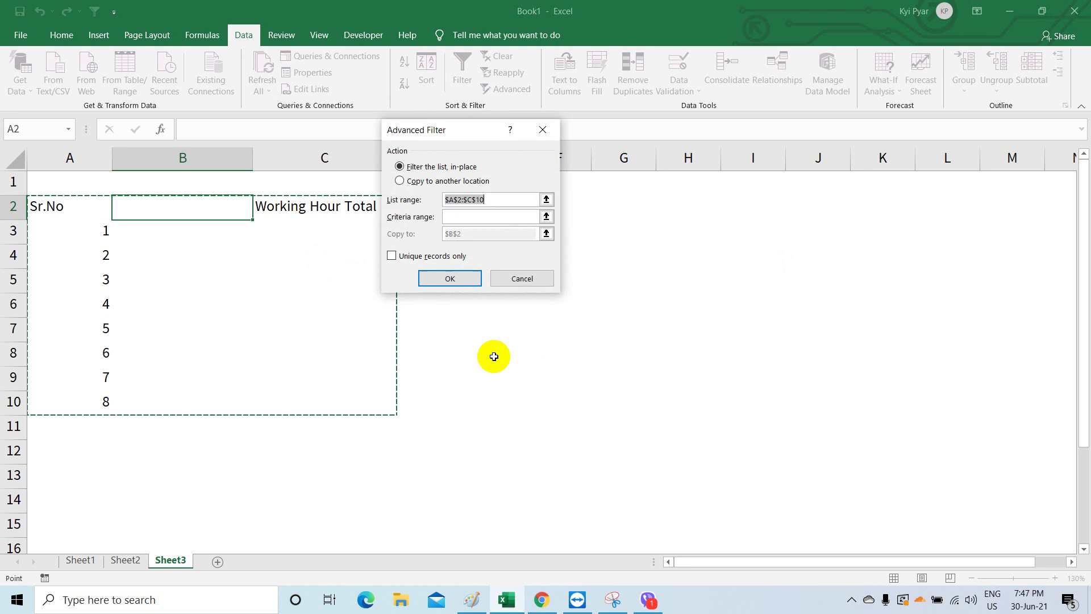
{"action": "left_click", "coordinate": [410, 182]}
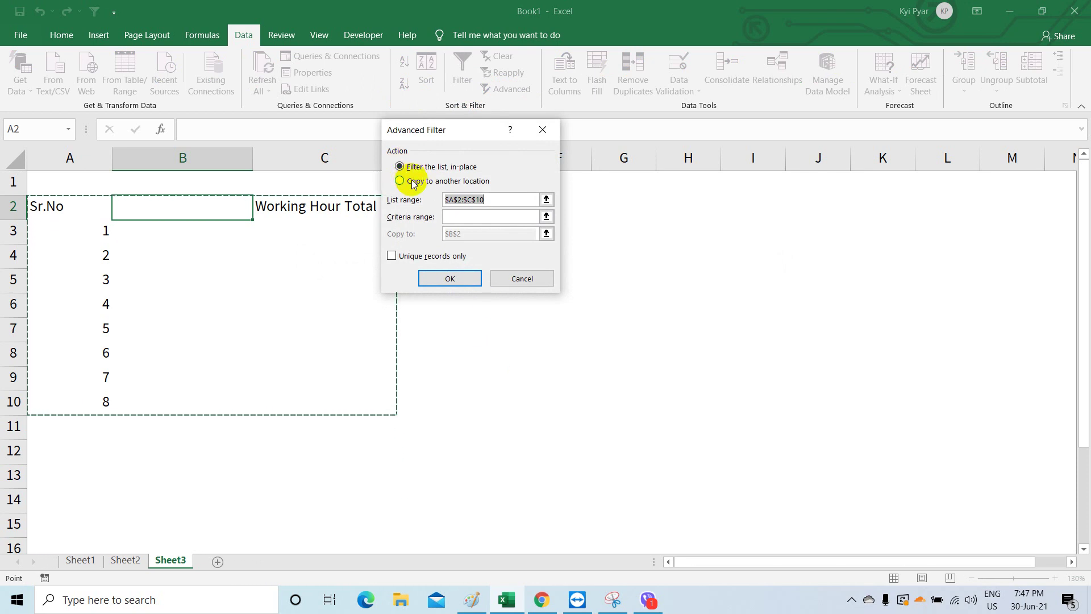
{"action": "left_click", "coordinate": [412, 182]}
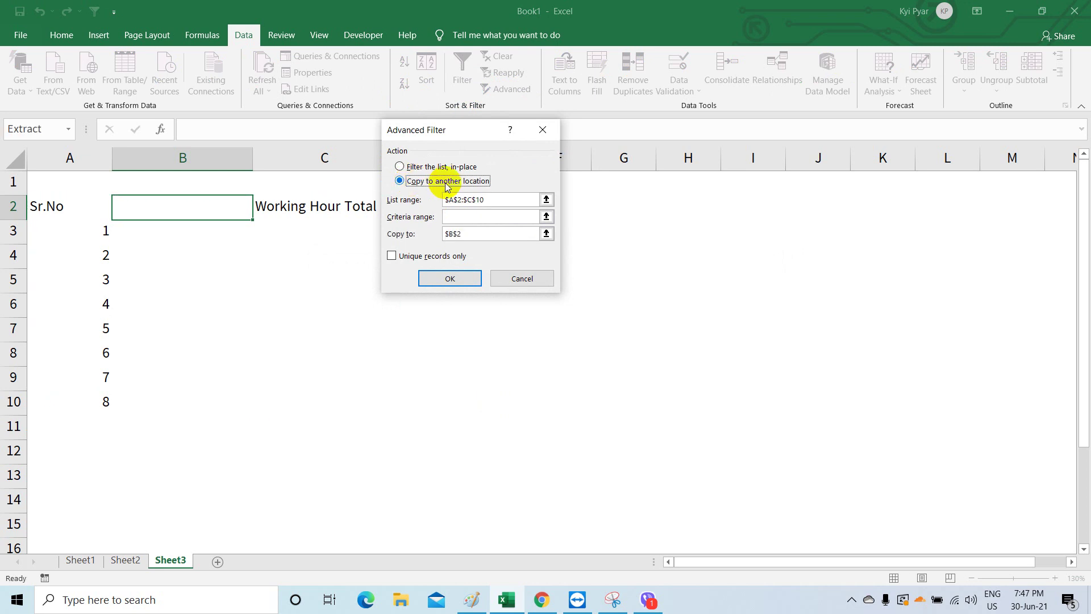
Step: Set the Advanced Filter's list range to the OperatorName cells Sheet2!$C$2:$C$7
{"action": "left_click_drag", "start_coordinate": [494, 199], "coordinate": [410, 200]}
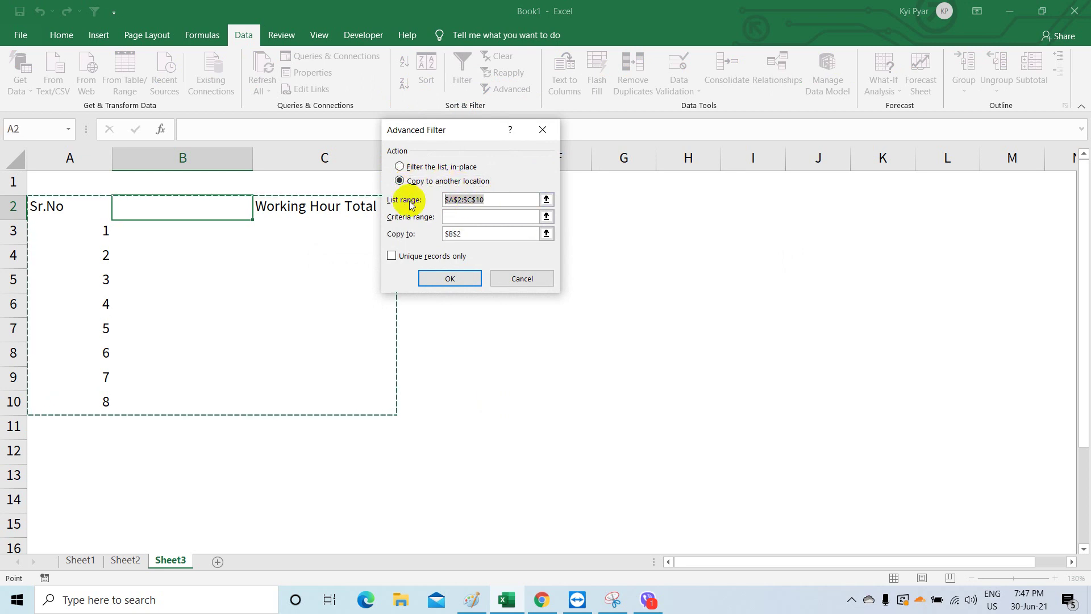
{"action": "key", "text": "BackSpace"}
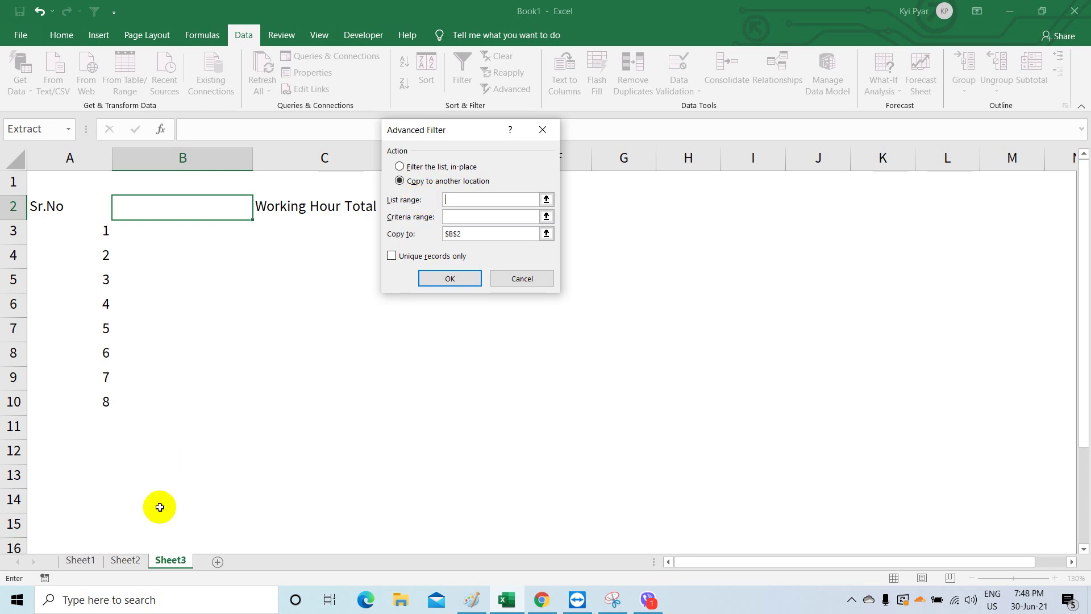
{"action": "left_click", "coordinate": [124, 559]}
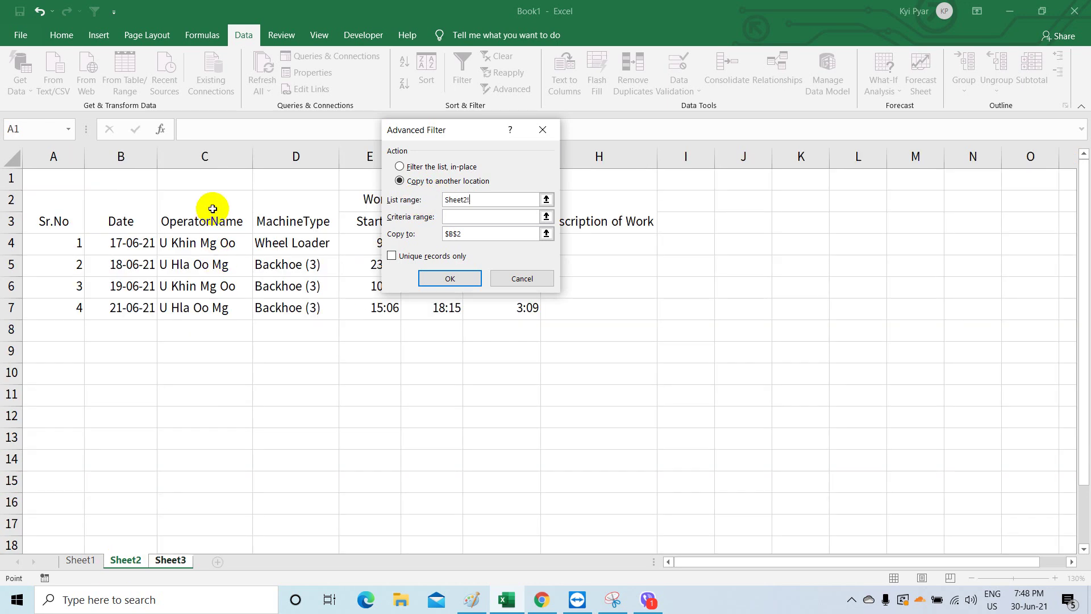
{"action": "left_click_drag", "start_coordinate": [212, 209], "coordinate": [209, 306]}
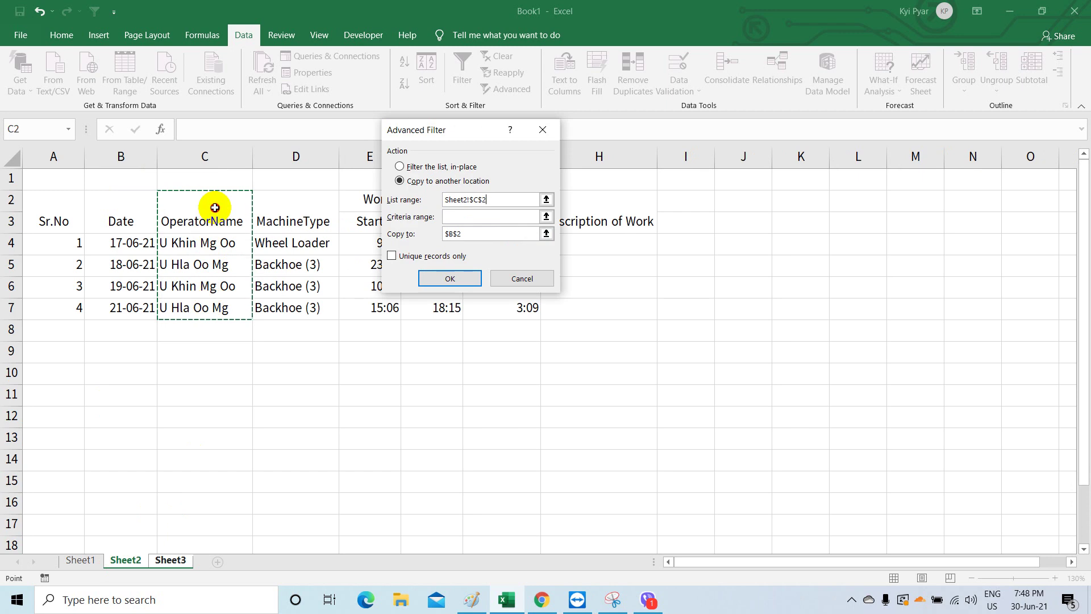
{"action": "left_click_drag", "start_coordinate": [214, 210], "coordinate": [227, 309]}
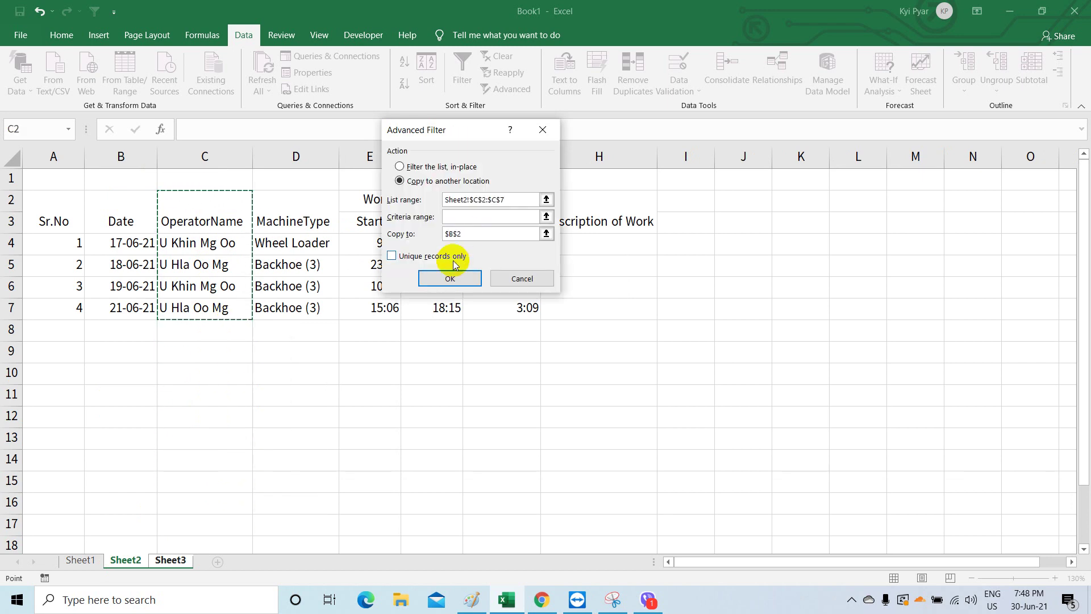
Step: Set cell B2 on Sheet3 as the copy destination and extract unique records only
{"action": "left_click_drag", "start_coordinate": [467, 233], "coordinate": [433, 232]}
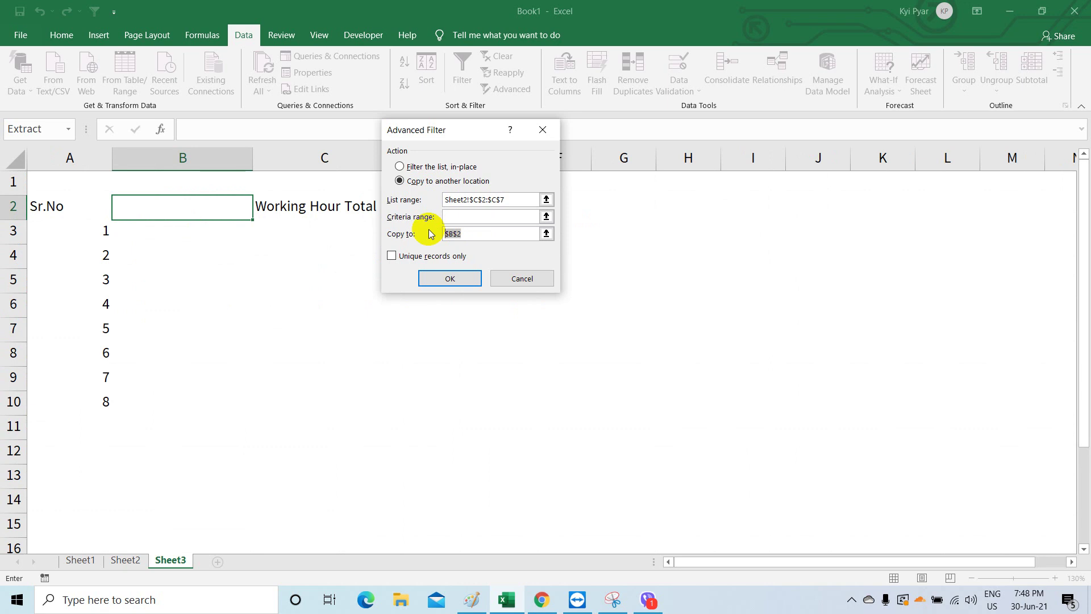
{"action": "key", "text": "BackSpace"}
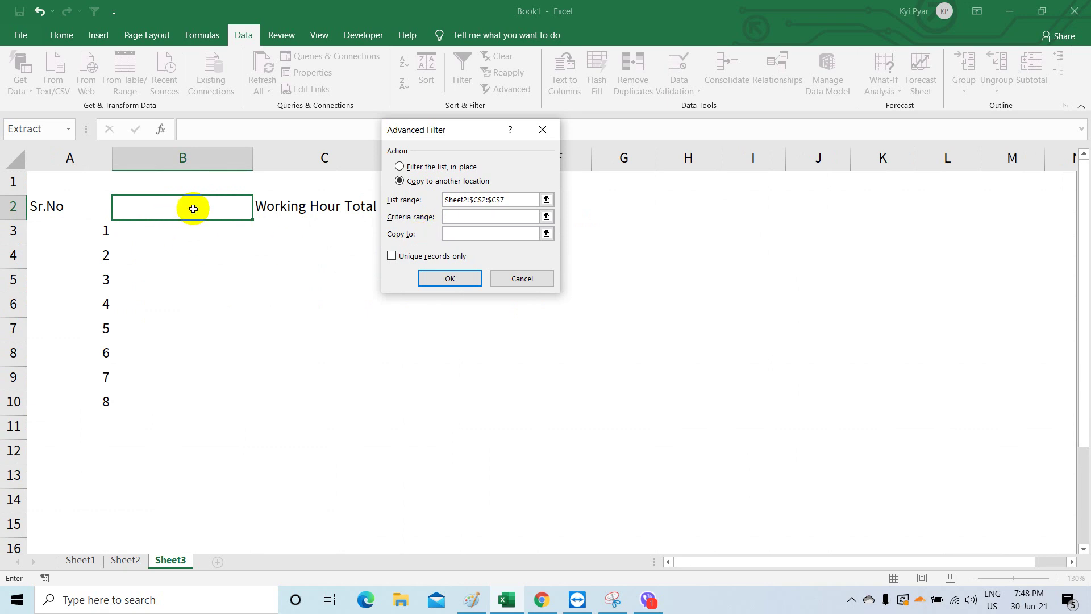
{"action": "left_click", "coordinate": [175, 209]}
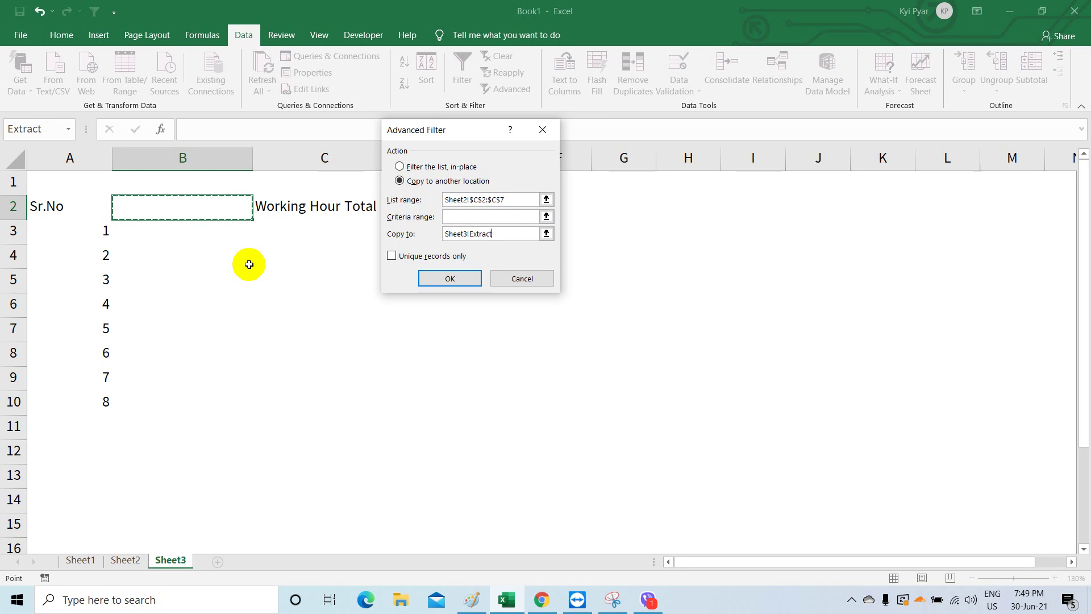
{"action": "left_click", "coordinate": [392, 256]}
{"action": "left_click", "coordinate": [450, 278]}
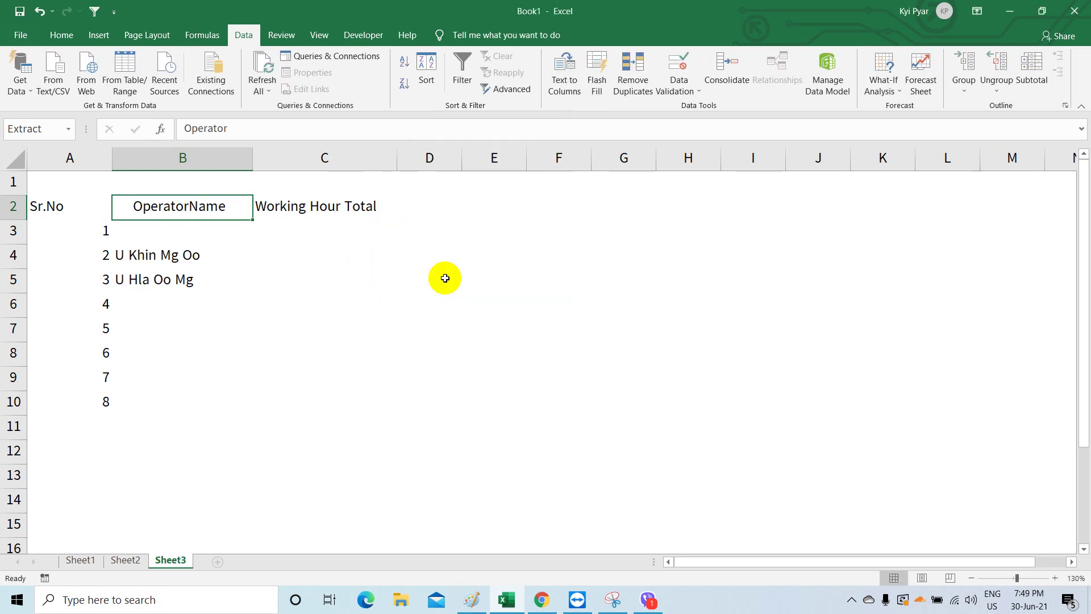
Step: Shift the serial numbers 1 to 8 down one row to A4:A11, aligning number 1 with the first extracted operator
{"action": "left_click", "coordinate": [190, 252]}
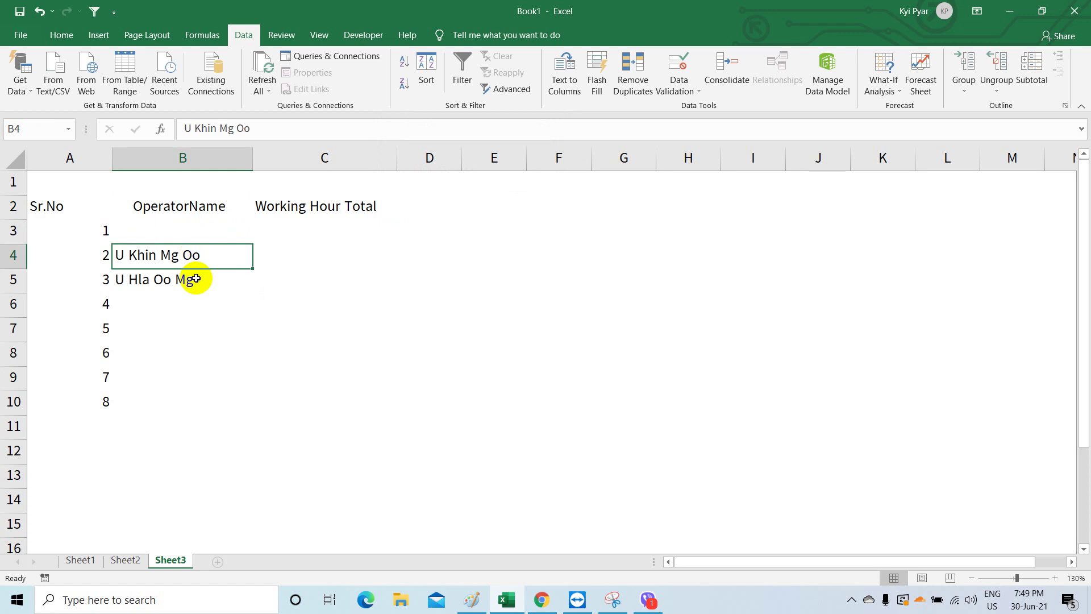
{"action": "left_click", "coordinate": [189, 284]}
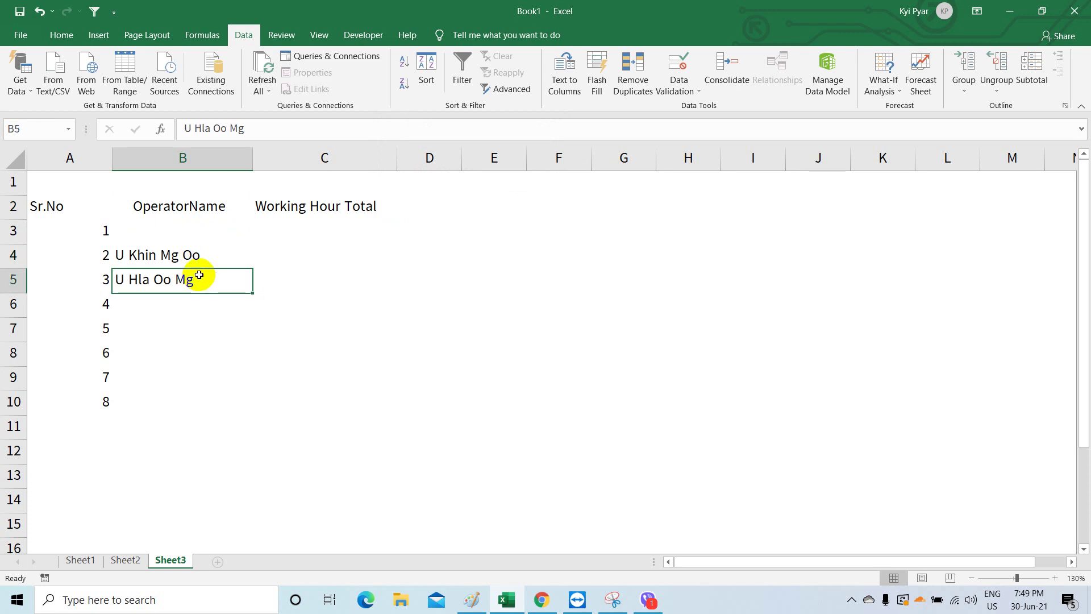
{"action": "left_click_drag", "start_coordinate": [69, 222], "coordinate": [81, 437]}
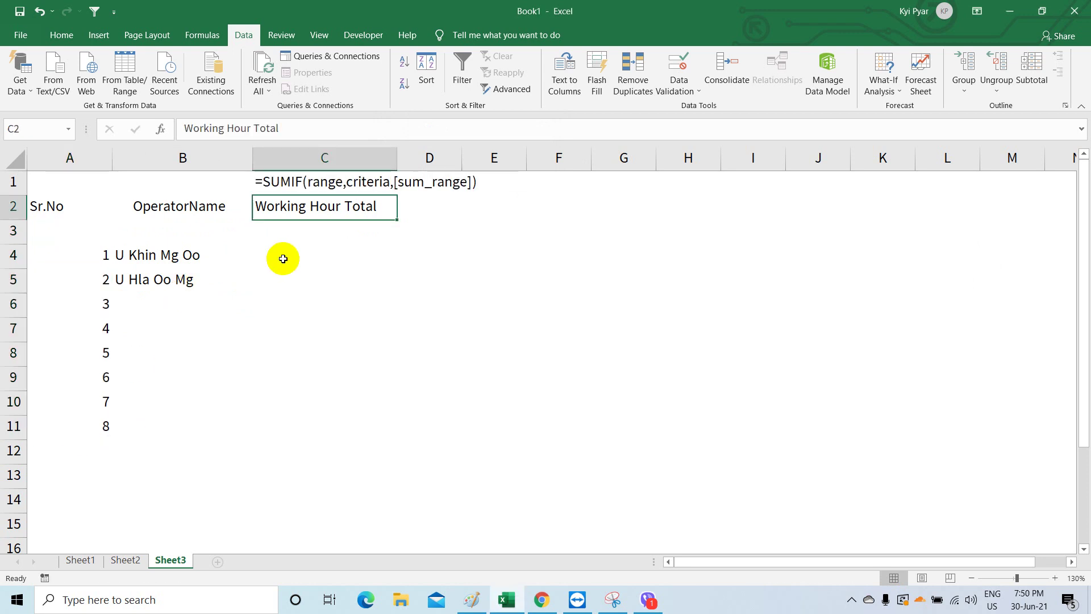
Step: Examine the first operator's name in B4 and its Working Hour Total cell C4 on Sheet3
{"action": "left_click", "coordinate": [282, 258]}
{"action": "scroll", "coordinate": [273, 269], "scroll_direction": "up", "scroll_amount": 2, "text": "ctrl"}
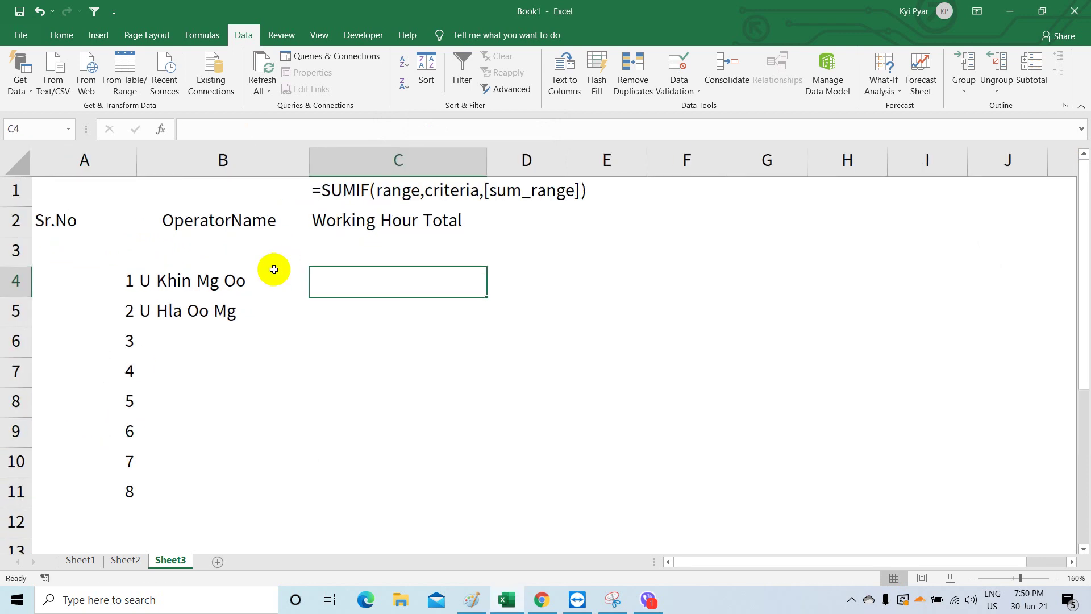
{"action": "left_click", "coordinate": [185, 285]}
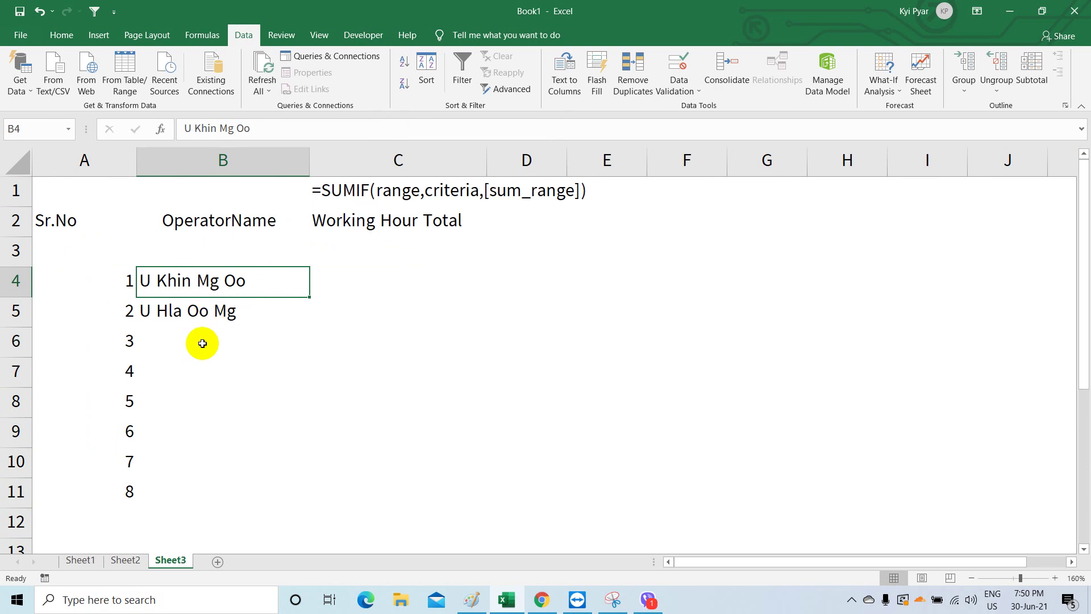
{"action": "left_click", "coordinate": [378, 281]}
{"action": "left_click", "coordinate": [236, 287]}
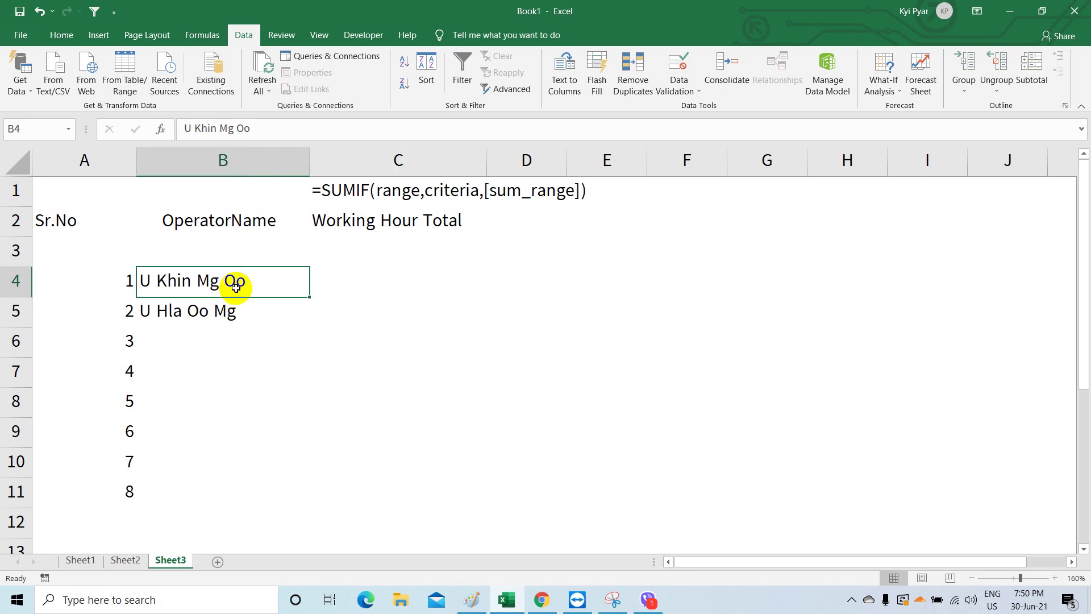
{"action": "left_click", "coordinate": [359, 287]}
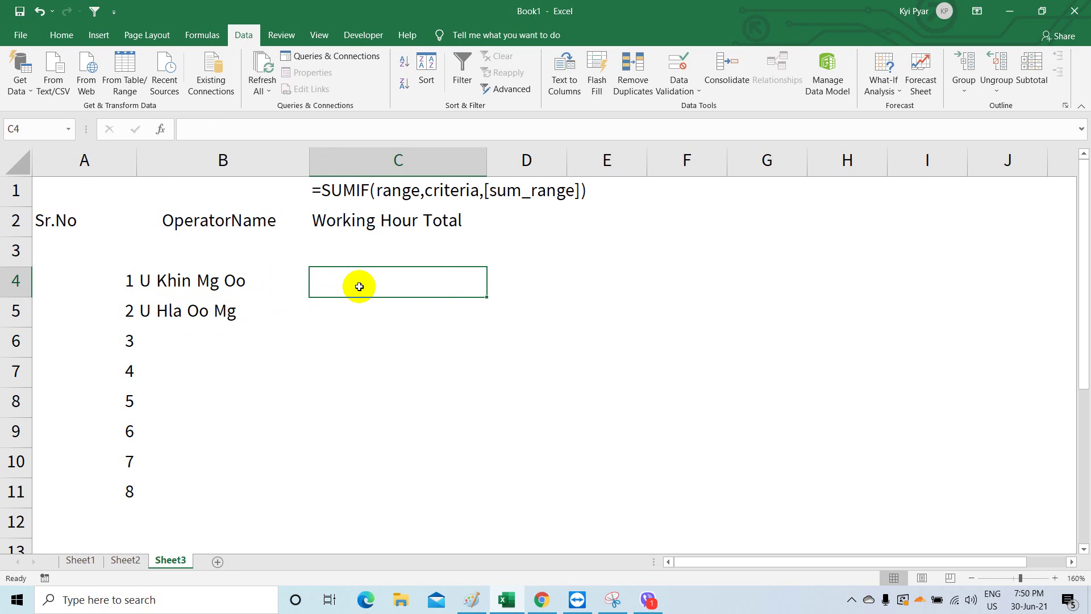
{"action": "left_click", "coordinate": [208, 284]}
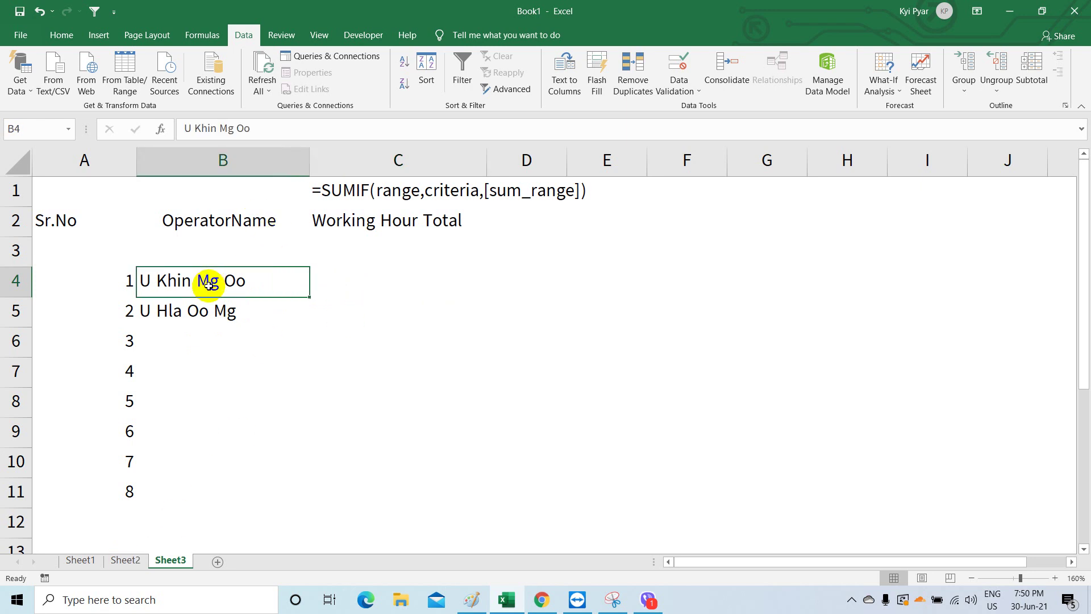
Step: Examine the OperatorName column C and Time Taken column G on Sheet2 as the ranges for the SUMIF formula
{"action": "left_click", "coordinate": [127, 561]}
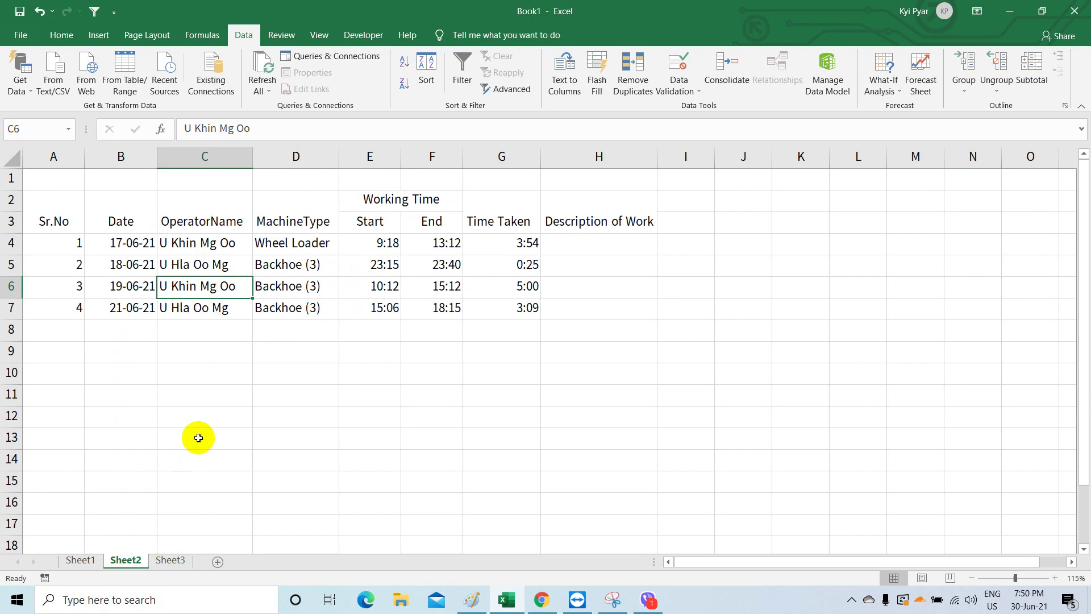
{"action": "left_click", "coordinate": [208, 156]}
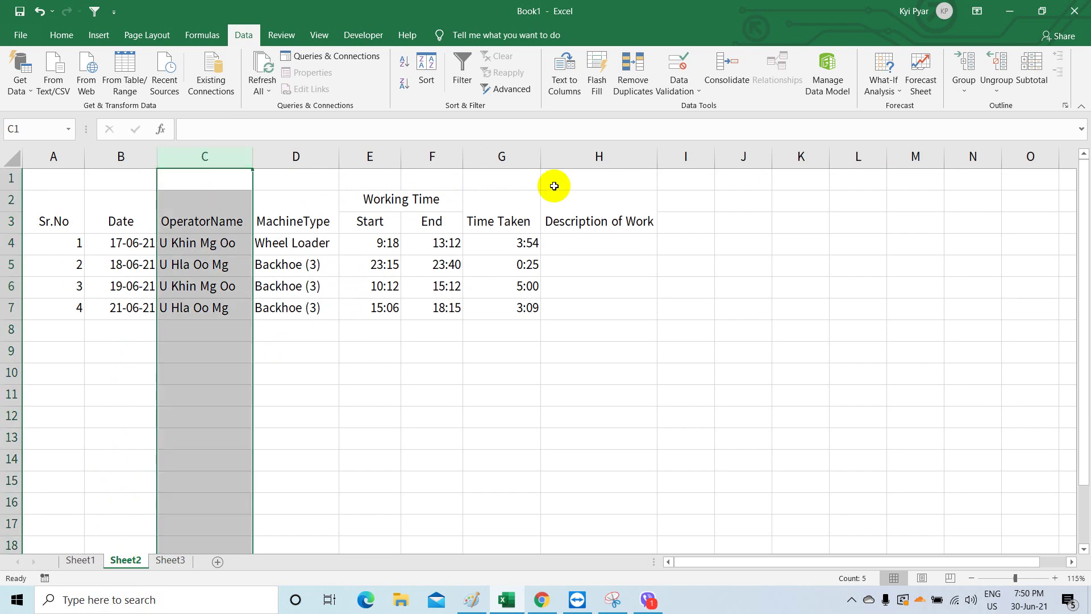
{"action": "left_click", "coordinate": [503, 157]}
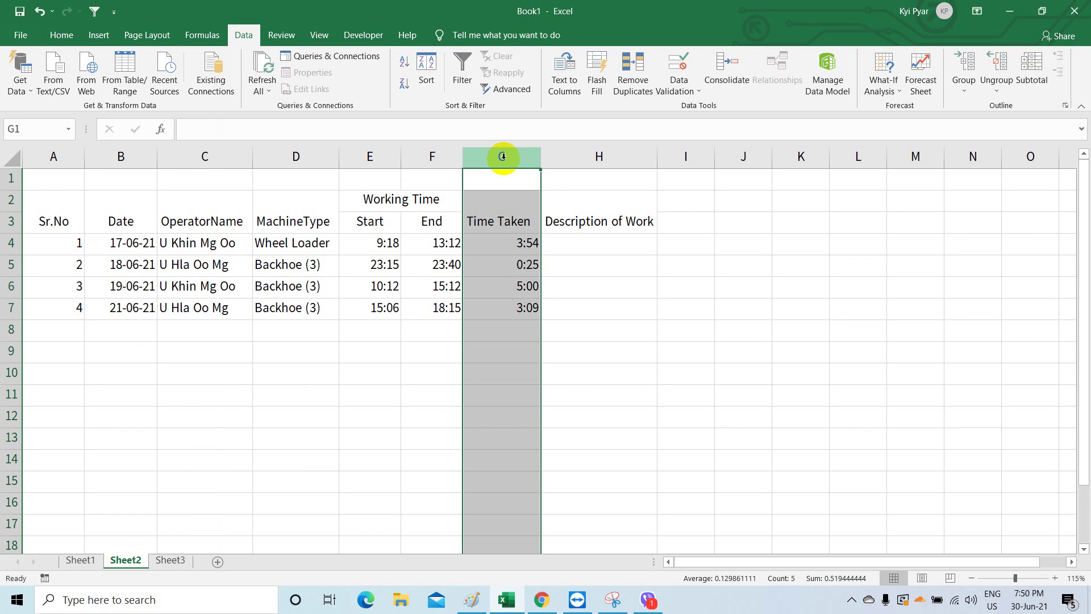
{"action": "left_click", "coordinate": [211, 243]}
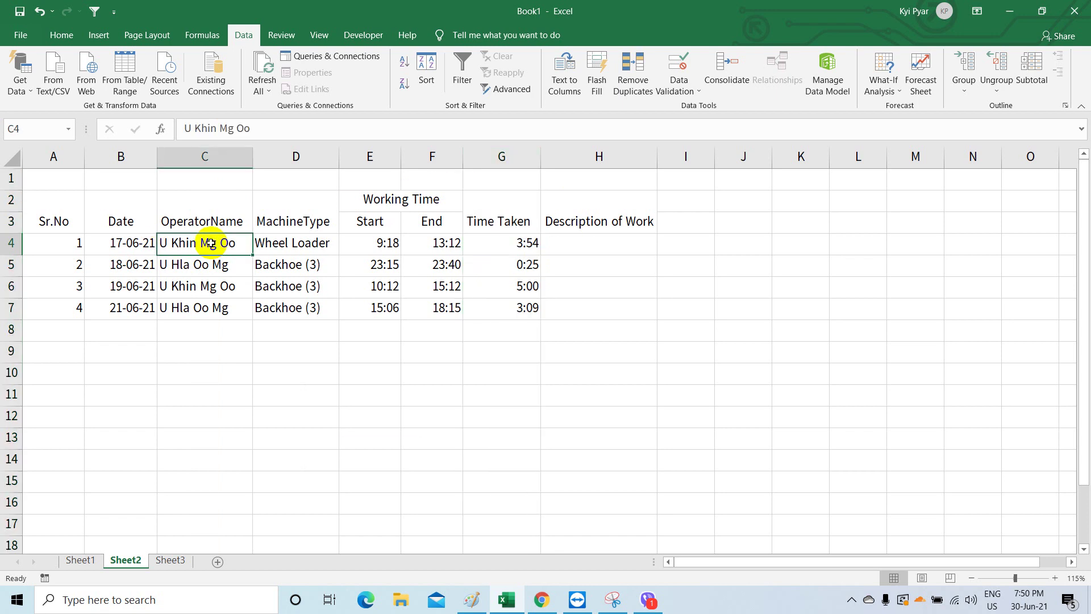
{"action": "left_click", "coordinate": [205, 263]}
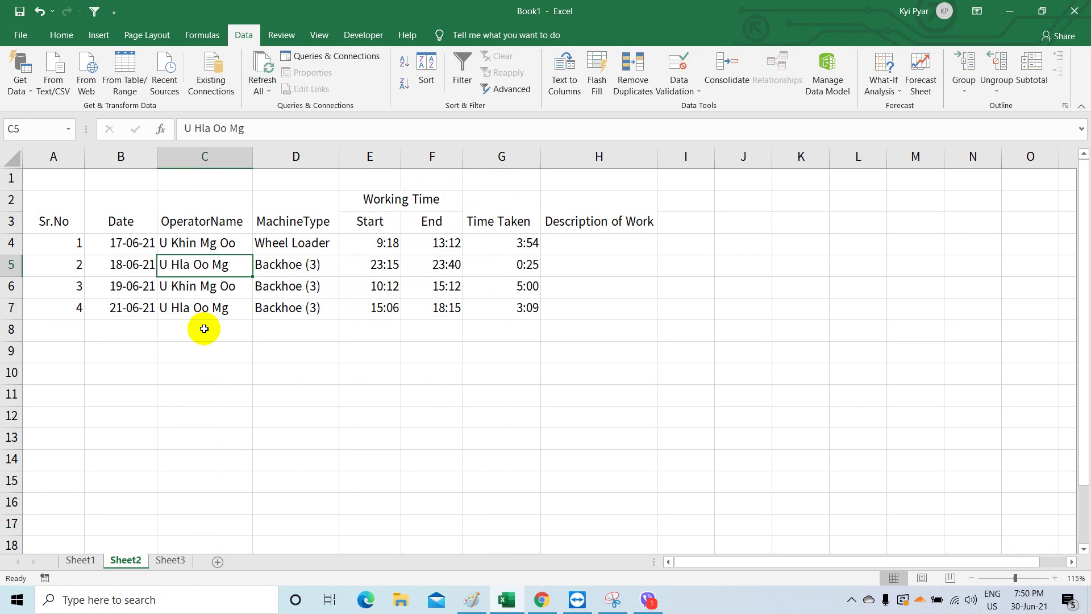
{"action": "left_click", "coordinate": [213, 245]}
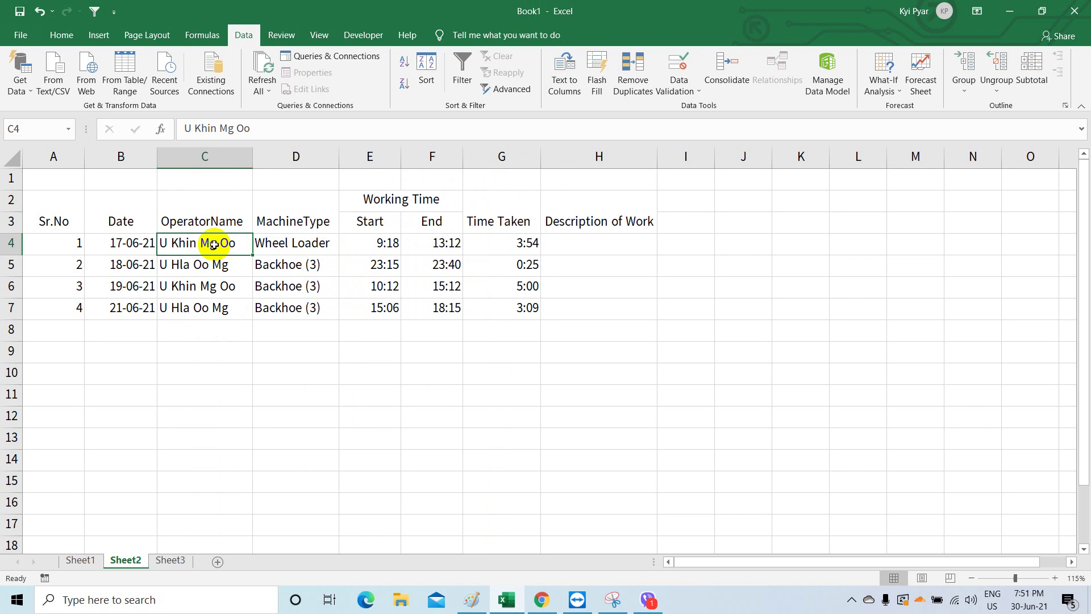
{"action": "left_click", "coordinate": [171, 561]}
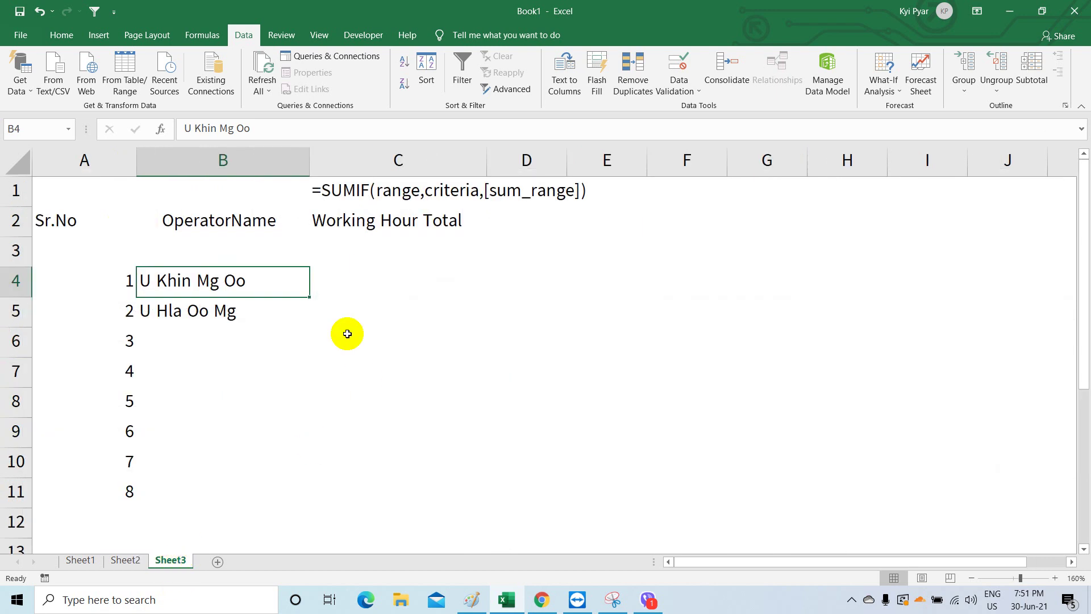
Step: Make the SUMIF syntax note in cell C1 on Sheet3 bold
{"action": "left_click", "coordinate": [344, 195]}
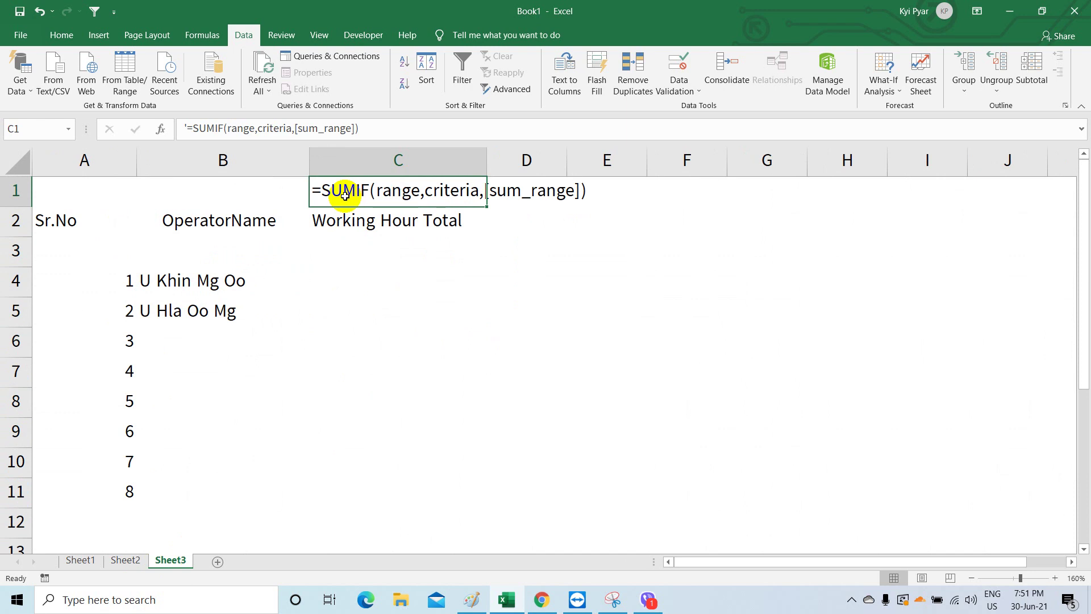
{"action": "key", "text": "ctrl+b"}
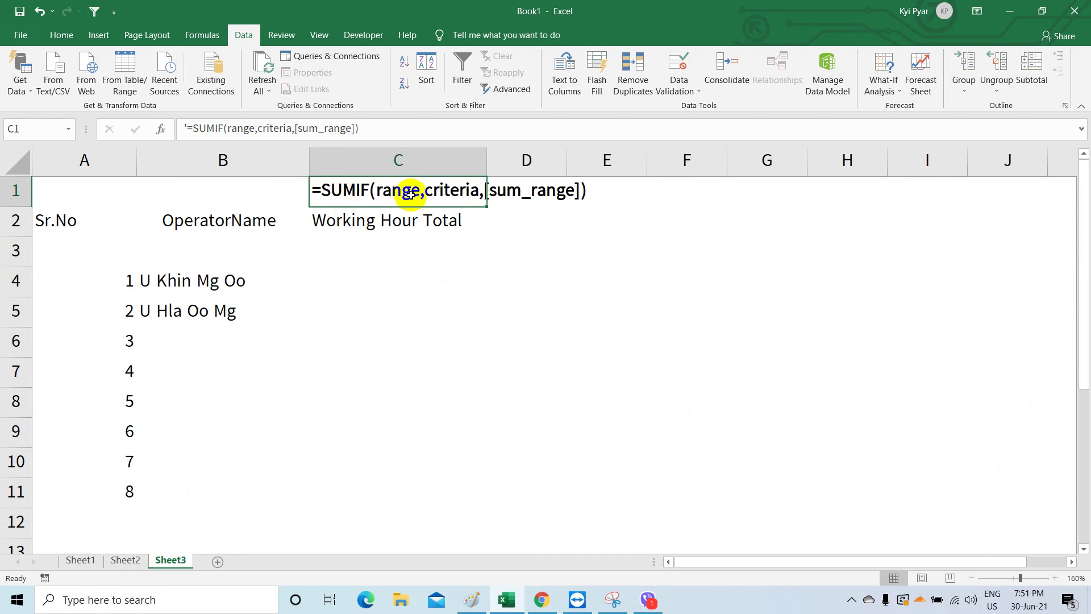
Step: Examine the operator names and total cell C4 on Sheet3, along with the OperatorName column C on Sheet2
{"action": "left_click", "coordinate": [273, 278]}
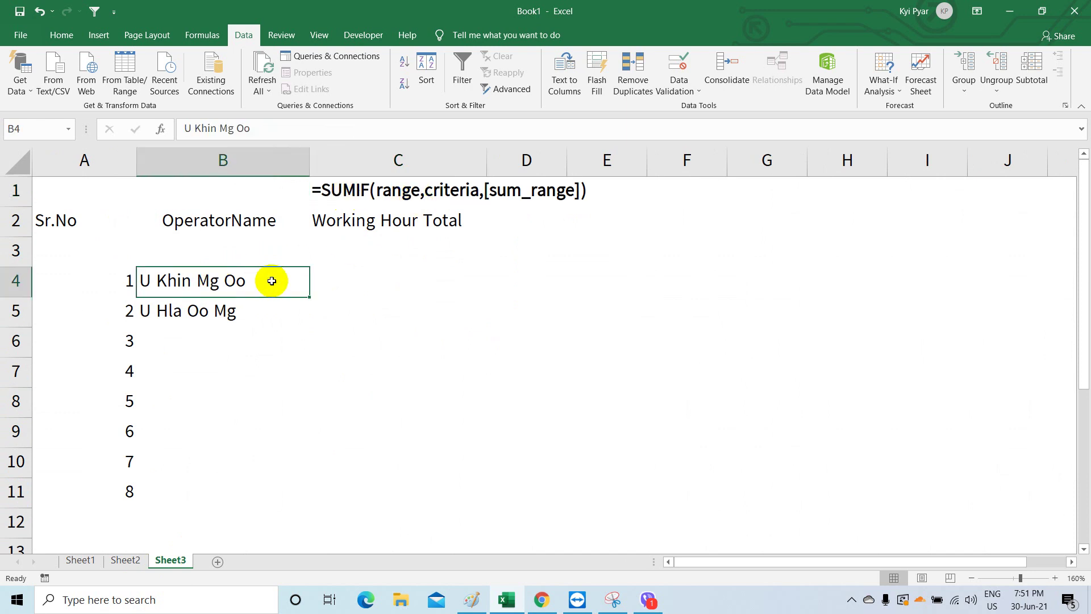
{"action": "left_click", "coordinate": [373, 277]}
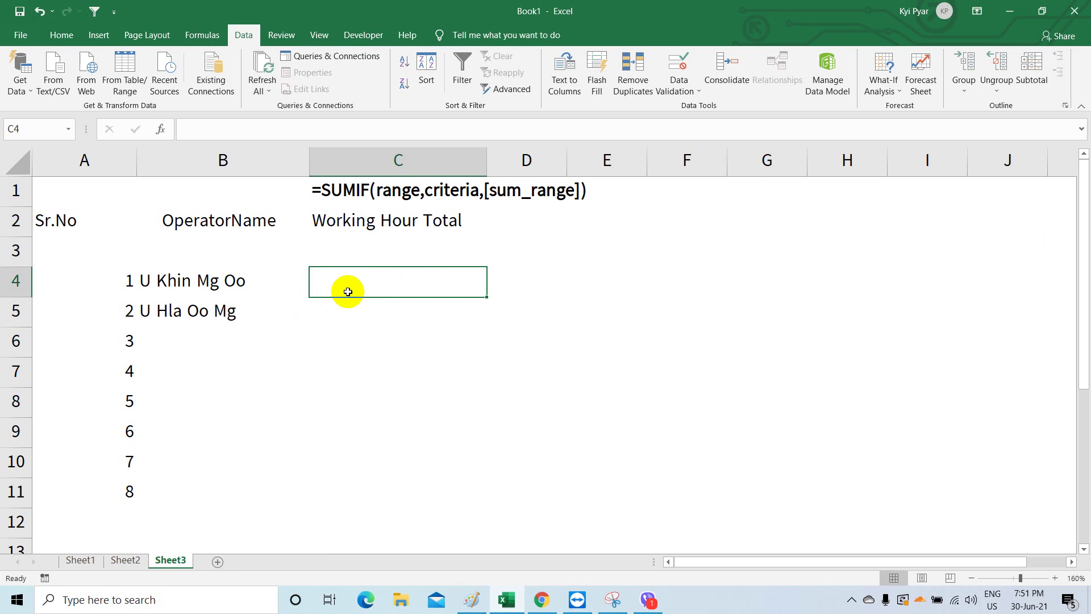
{"action": "left_click", "coordinate": [183, 282]}
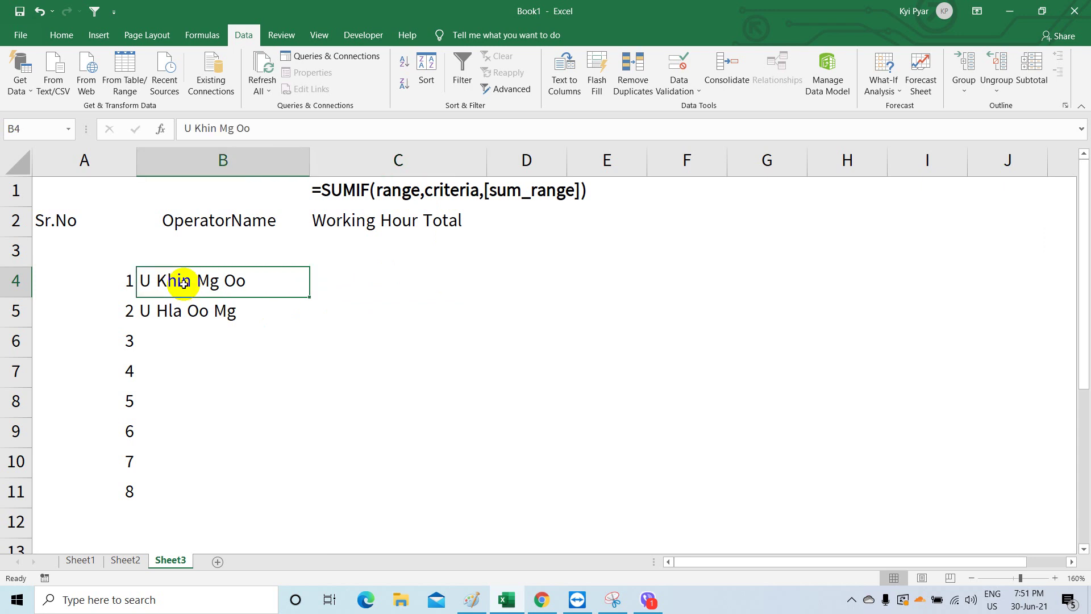
{"action": "left_click", "coordinate": [186, 304]}
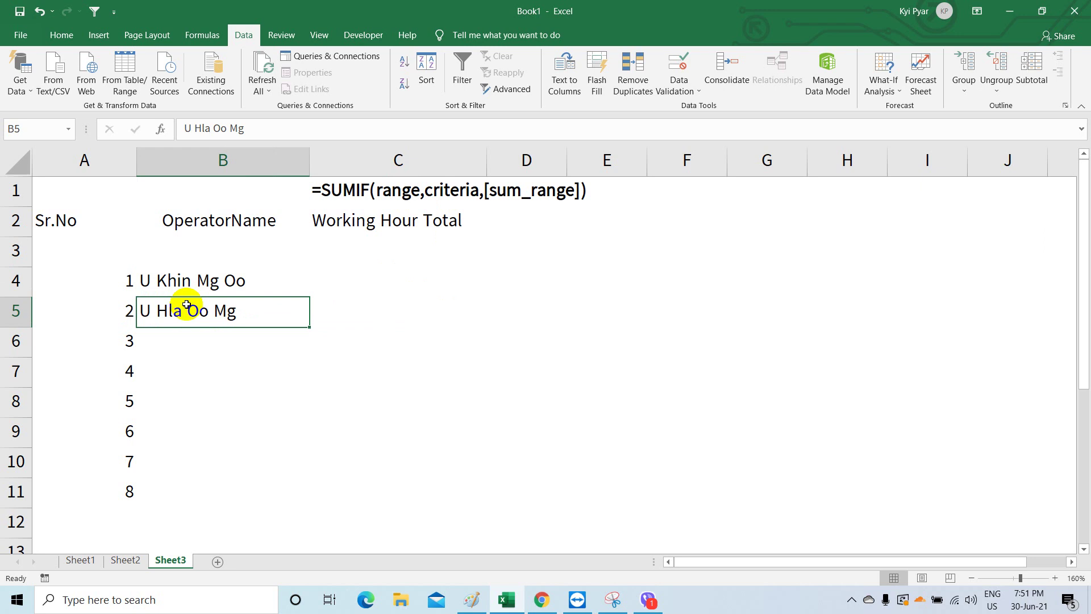
{"action": "left_click", "coordinate": [196, 286]}
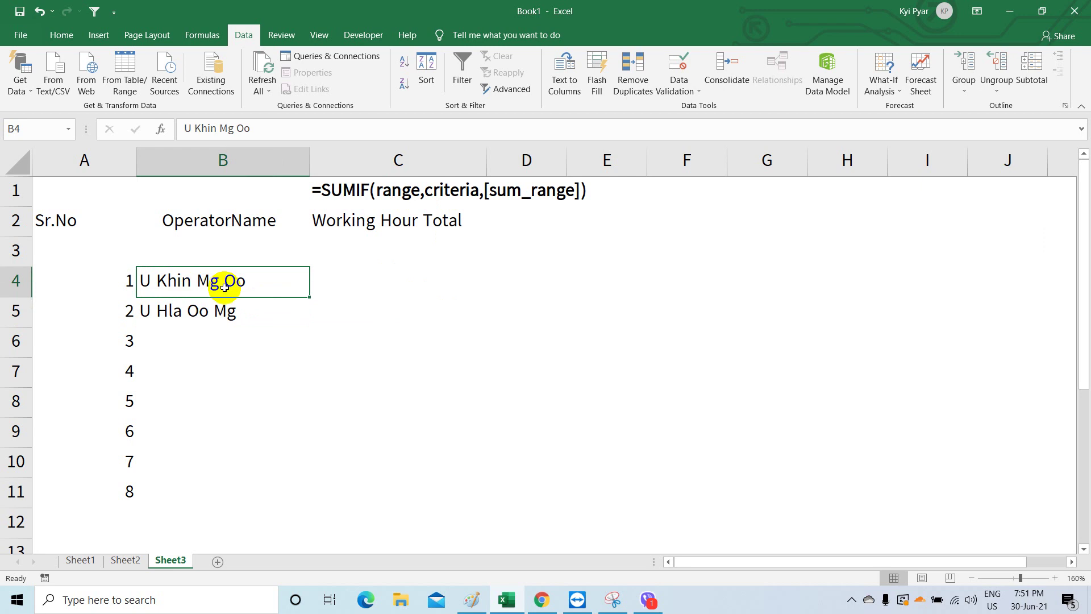
{"action": "left_click", "coordinate": [121, 561]}
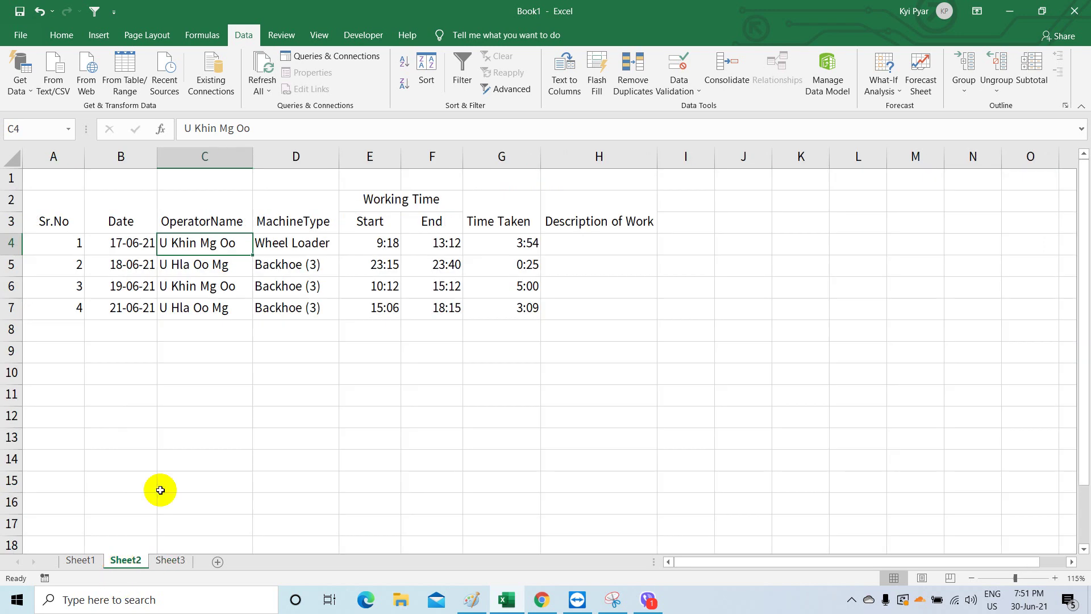
{"action": "left_click", "coordinate": [210, 157]}
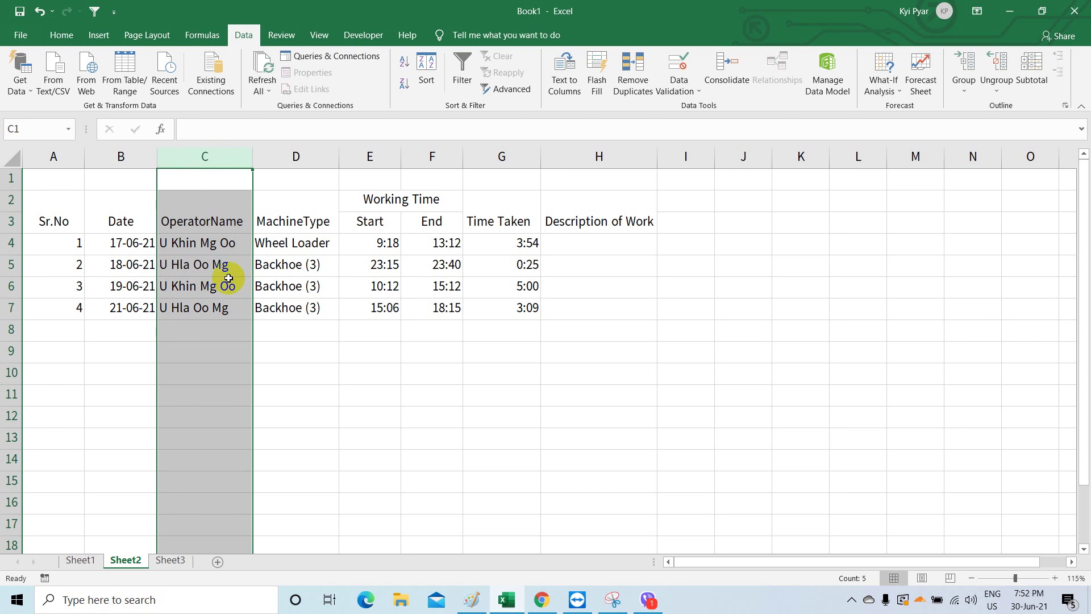
Step: Start a SUMIF formula in Sheet3 cell C4 with column C of Sheet2 as its range
{"action": "left_click", "coordinate": [171, 560]}
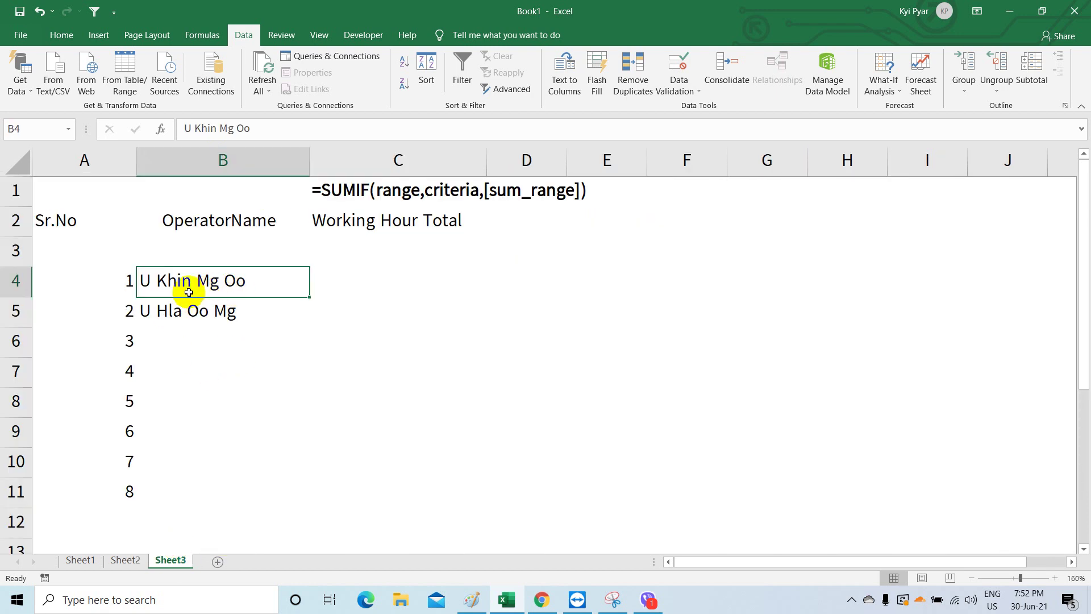
{"action": "left_click", "coordinate": [373, 284]}
{"action": "type", "text": "="}
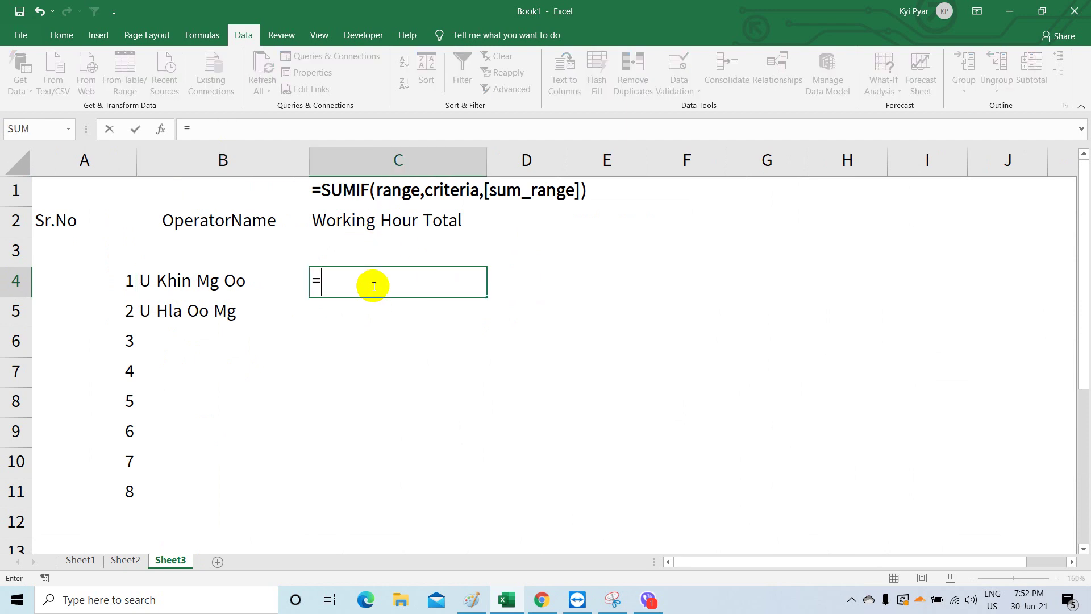
{"action": "type", "text": "sumif"}
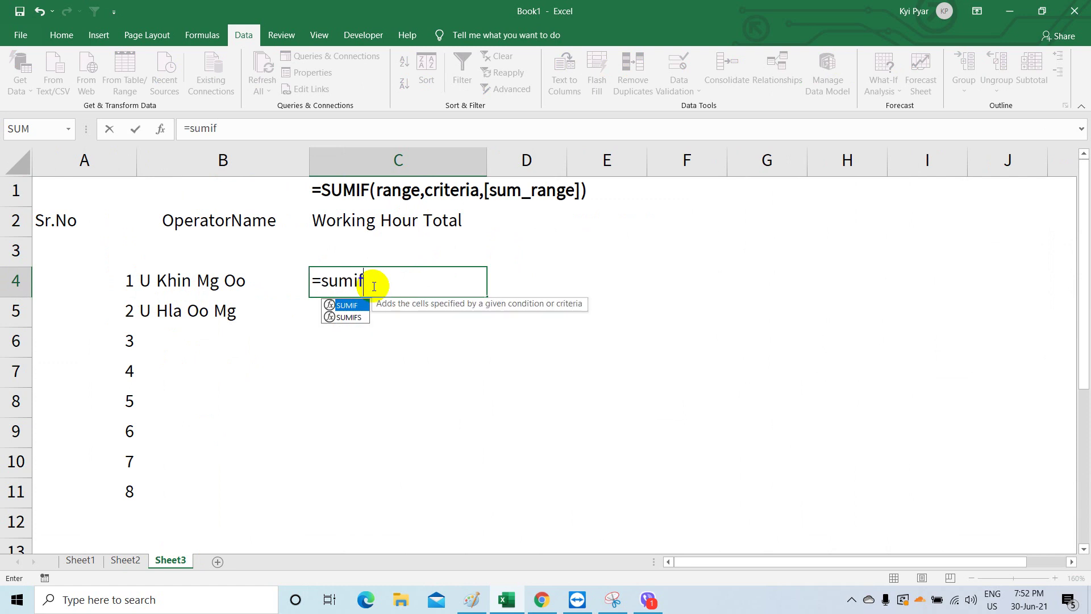
{"action": "key", "text": "Tab"}
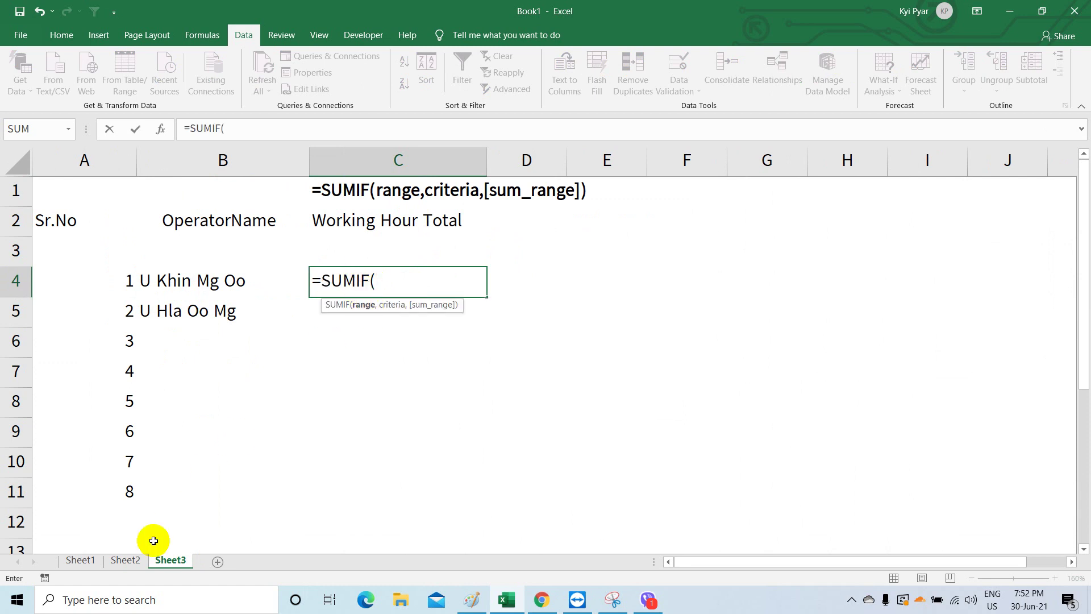
{"action": "left_click", "coordinate": [123, 564]}
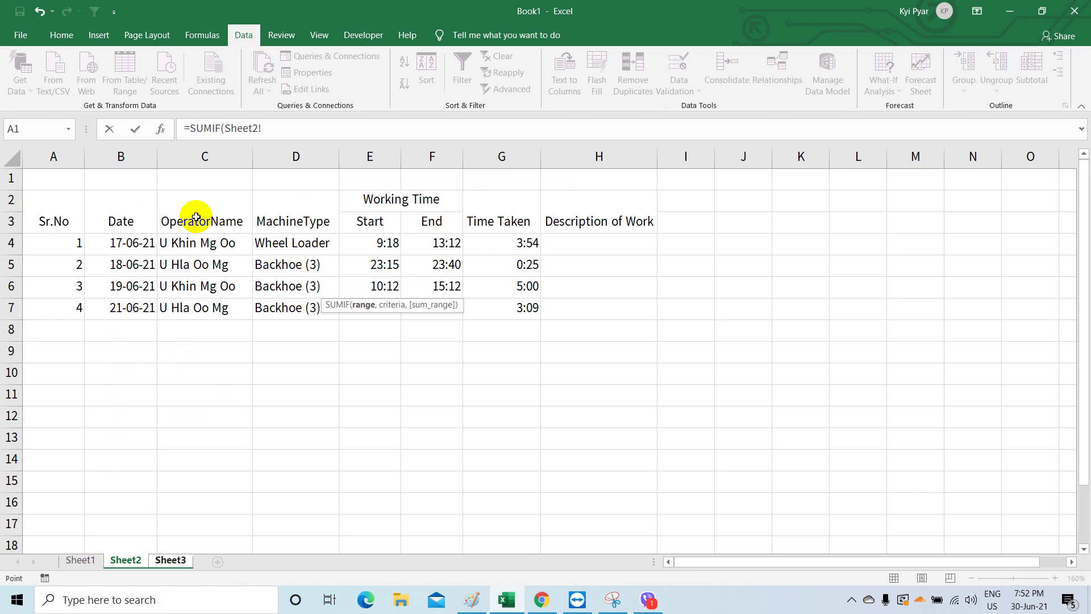
{"action": "left_click", "coordinate": [200, 155]}
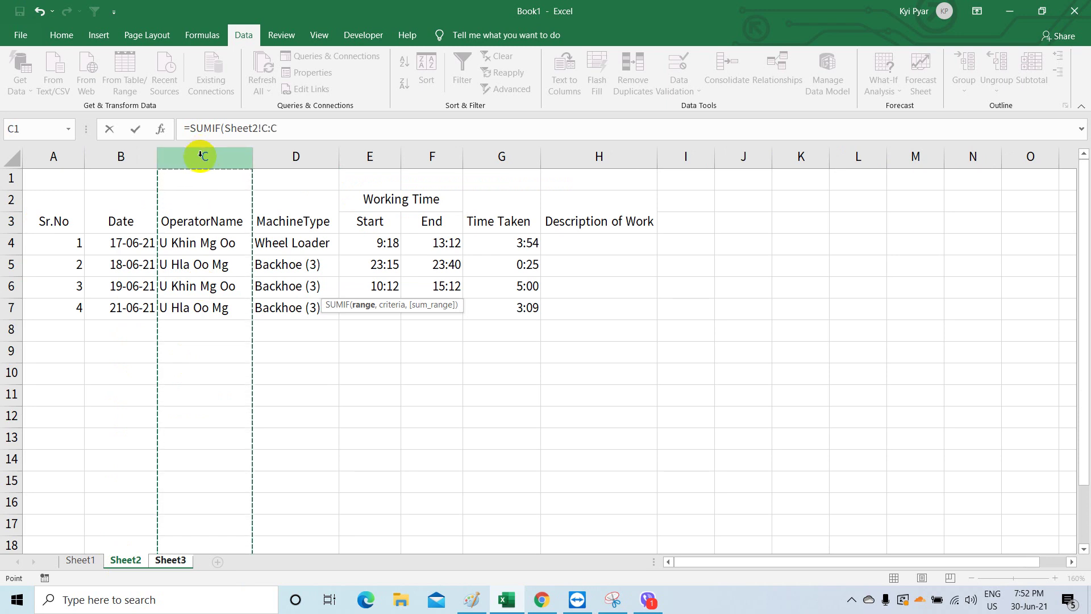
{"action": "type", "text": ","}
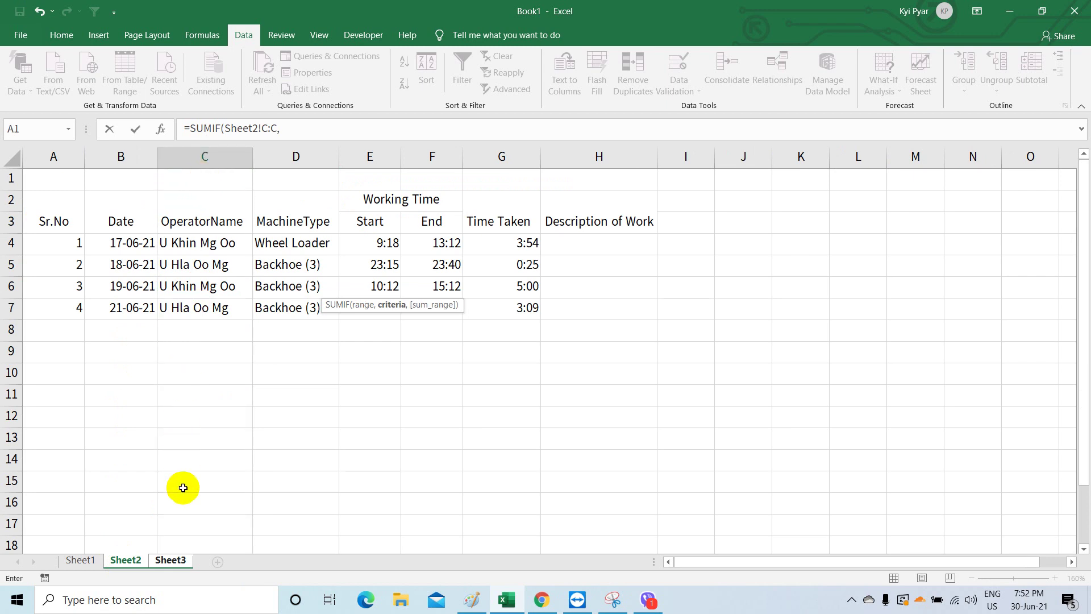
Step: Set Sheet3 cell B4, the first operator's name, as the criteria of the SUMIF formula
{"action": "left_click", "coordinate": [170, 562]}
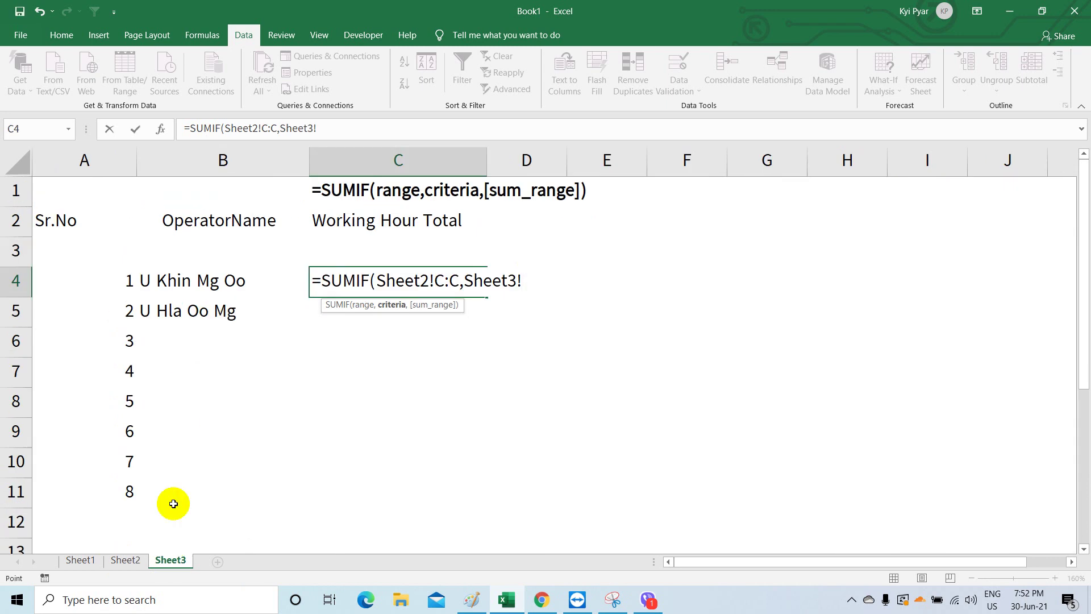
{"action": "left_click", "coordinate": [216, 277]}
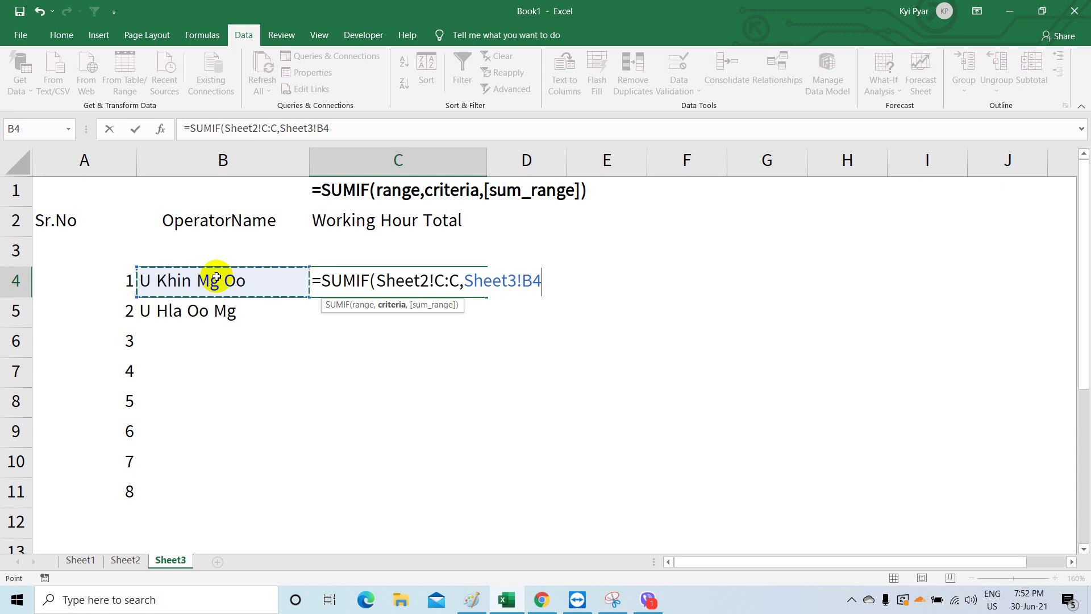
{"action": "left_click", "coordinate": [363, 307]}
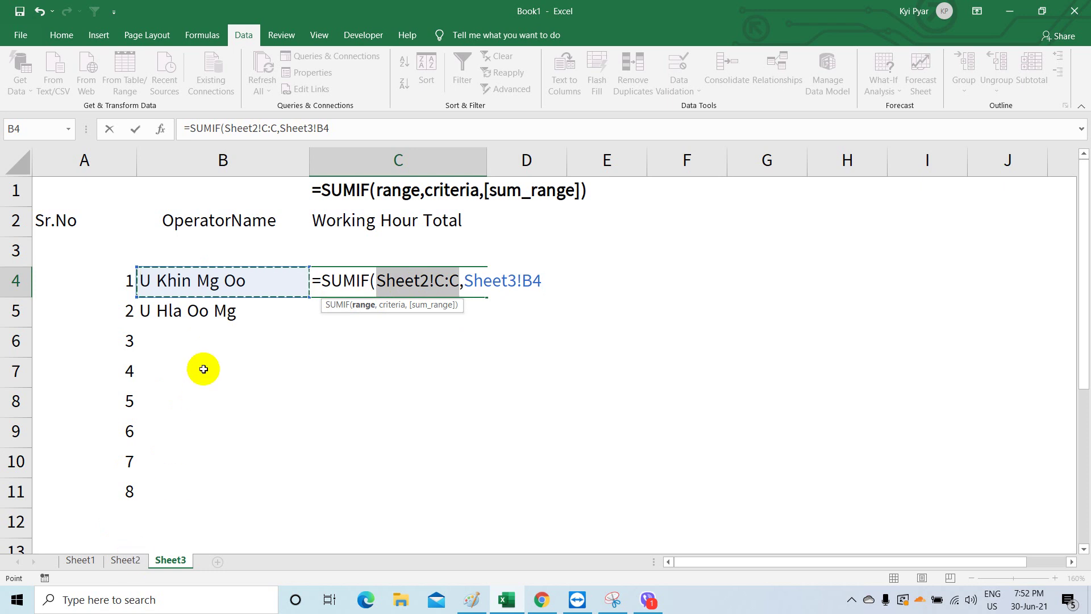
{"action": "left_click", "coordinate": [543, 282]}
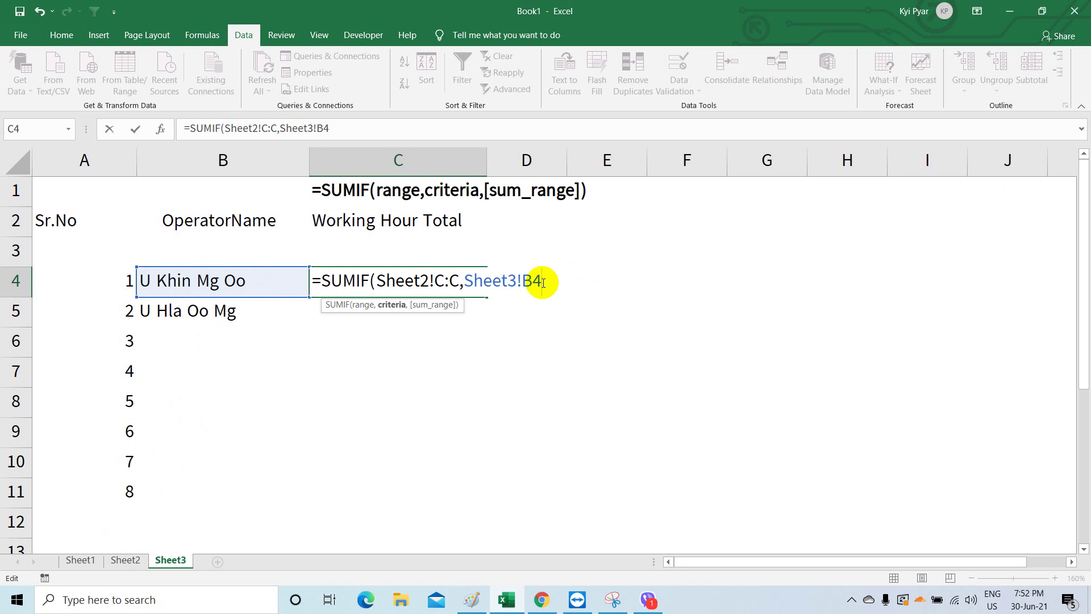
{"action": "type", "text": ","}
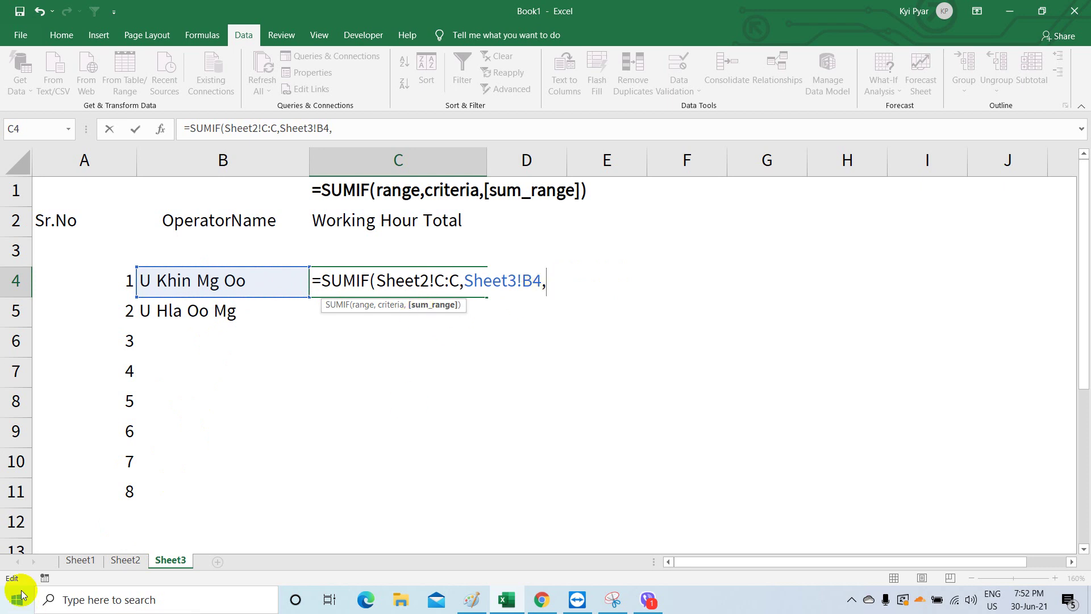
Step: Complete the SUMIF formula in C4 with the Time Taken column G of Sheet2 as the sum range
{"action": "left_click", "coordinate": [122, 560]}
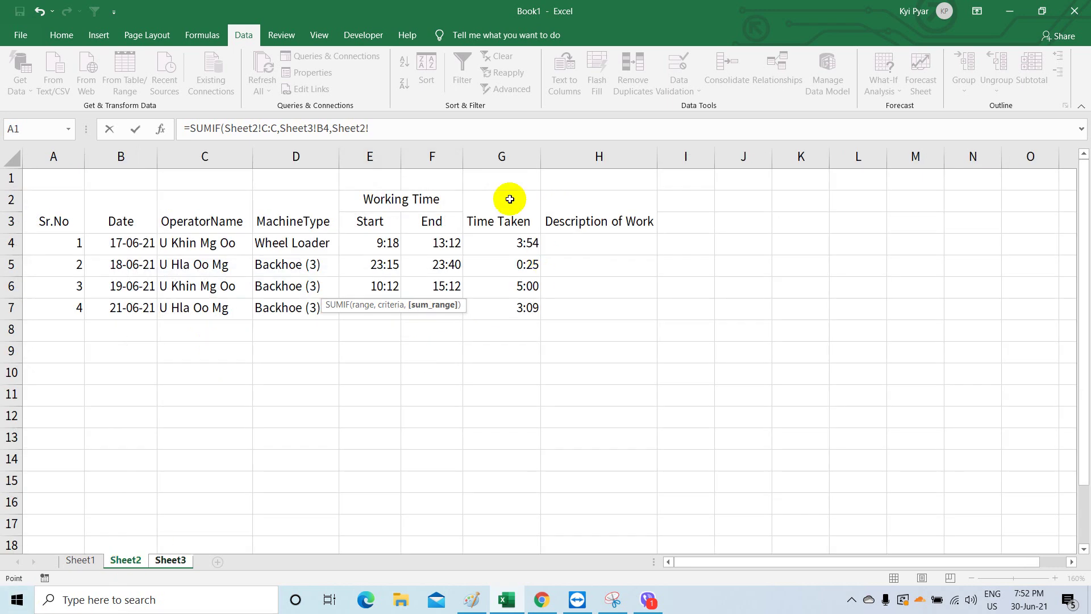
{"action": "left_click", "coordinate": [497, 157]}
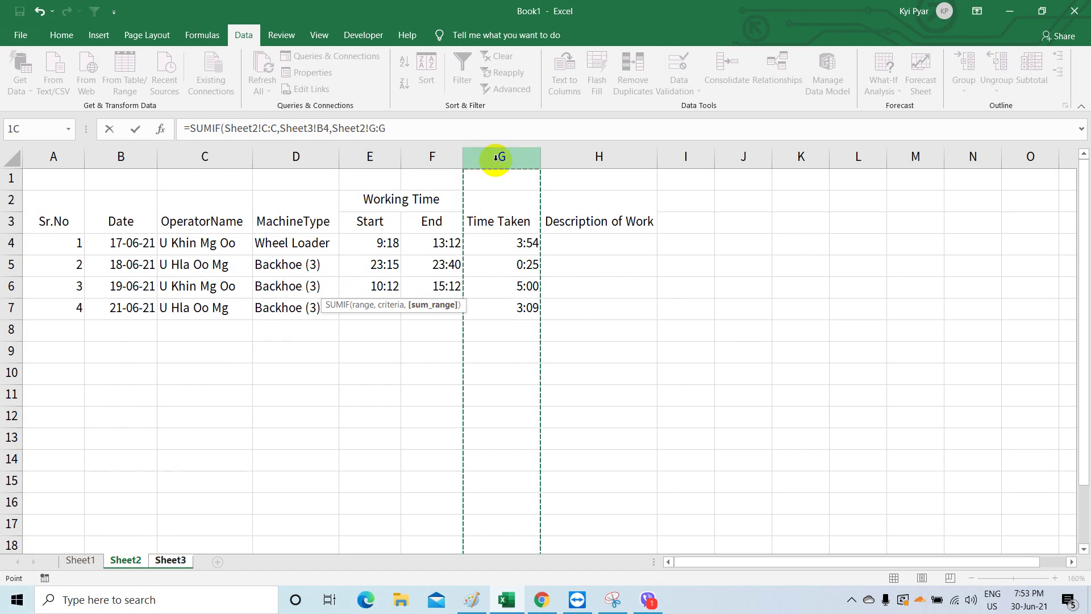
{"action": "type", "text": ")"}
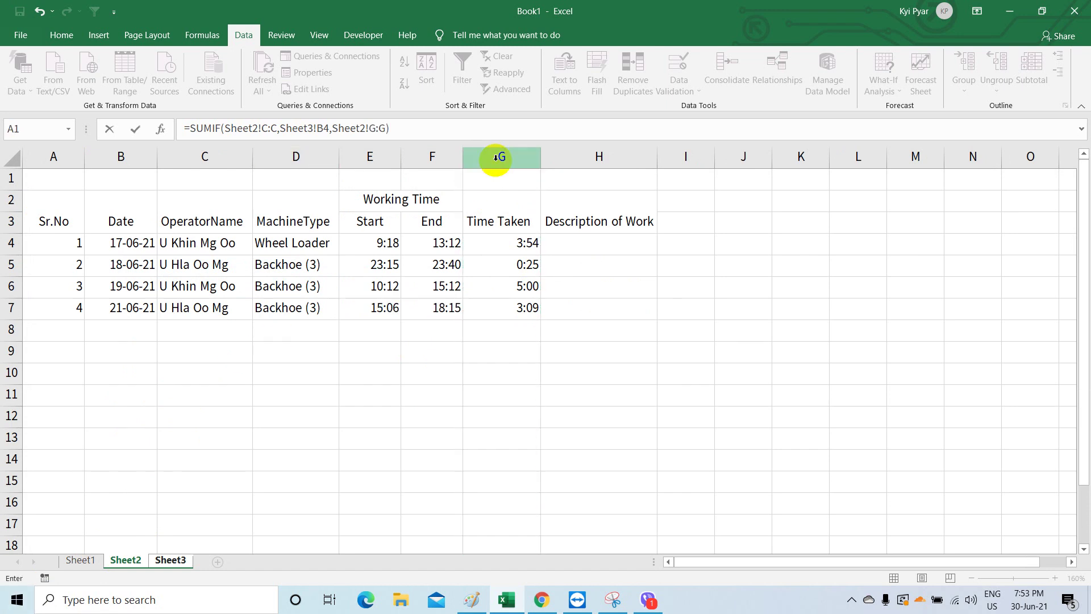
{"action": "key", "text": "Return"}
{"action": "left_click", "coordinate": [418, 280]}
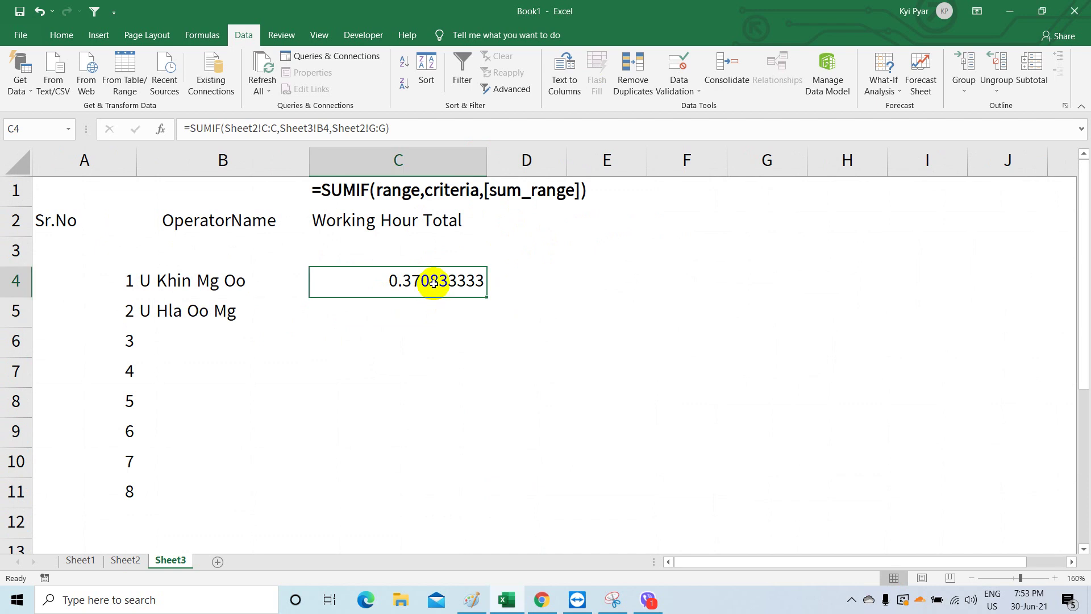
Step: Enter the syntax note =hour(serial_number) as plain text in cell F1 on Sheet3
{"action": "left_click", "coordinate": [685, 187]}
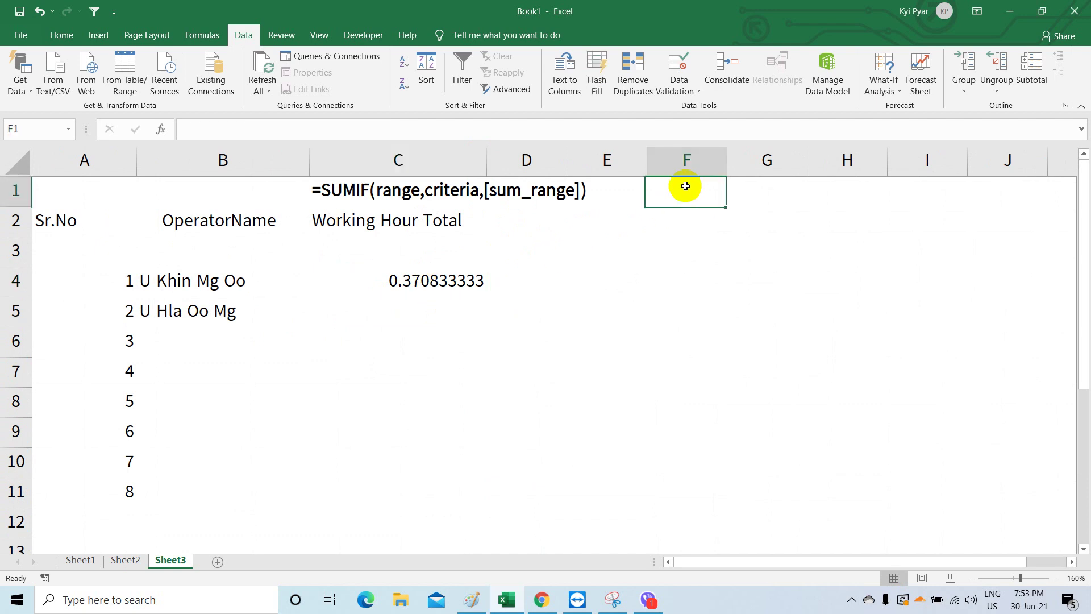
{"action": "type", "text": "="}
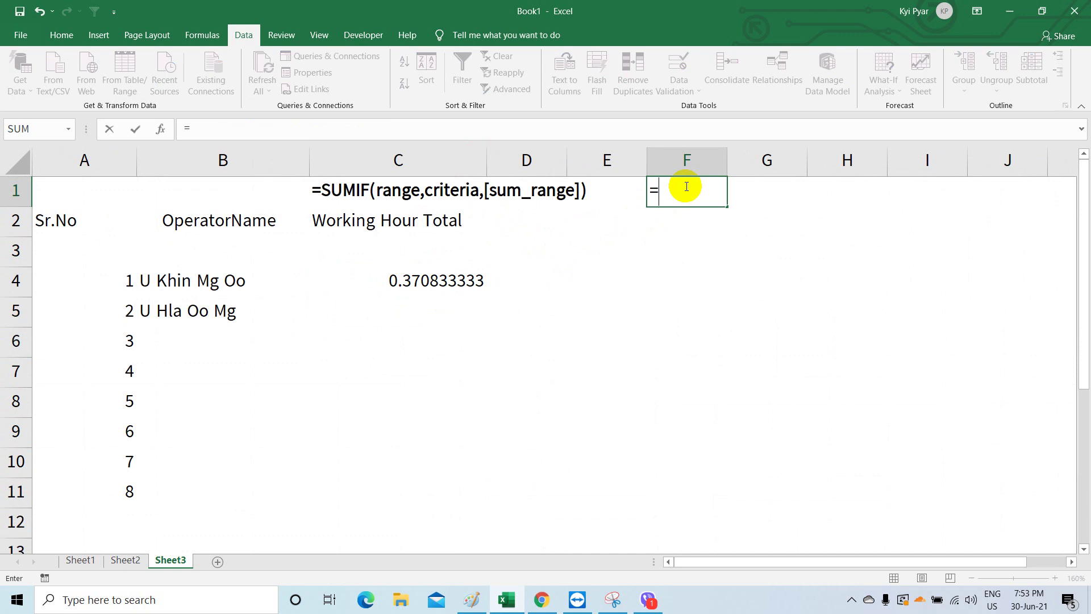
{"action": "type", "text": "hour("}
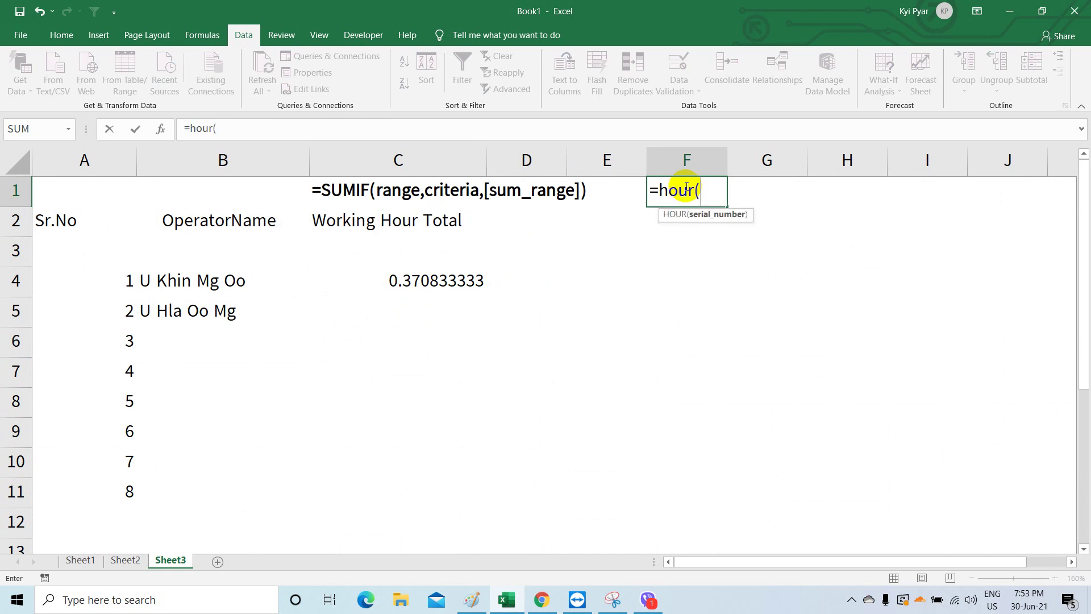
{"action": "type", "text": "serial_number)"}
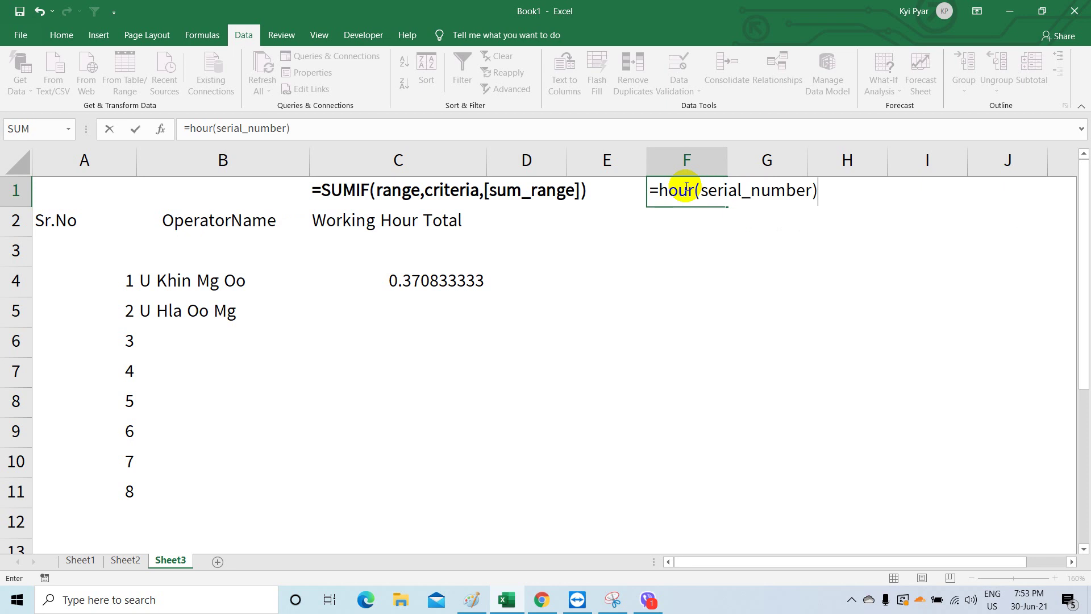
{"action": "left_click", "coordinate": [648, 190]}
{"action": "type", "text": "'"}
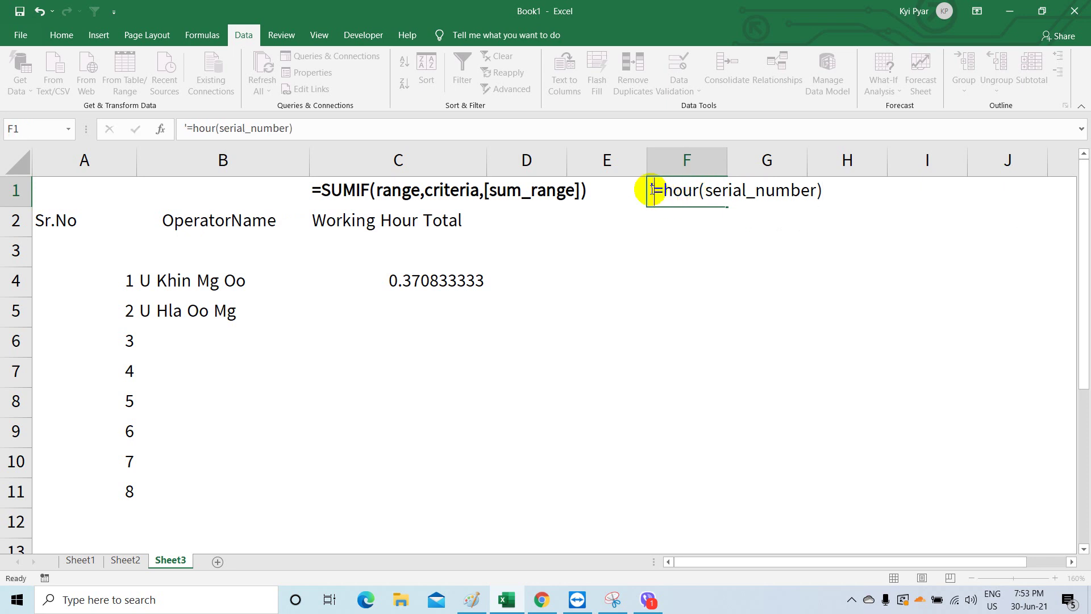
{"action": "key", "text": "Return"}
Step: Wrap the SUMIF formula in Sheet3 cell C4 in the HOUR function
{"action": "left_click", "coordinate": [449, 280]}
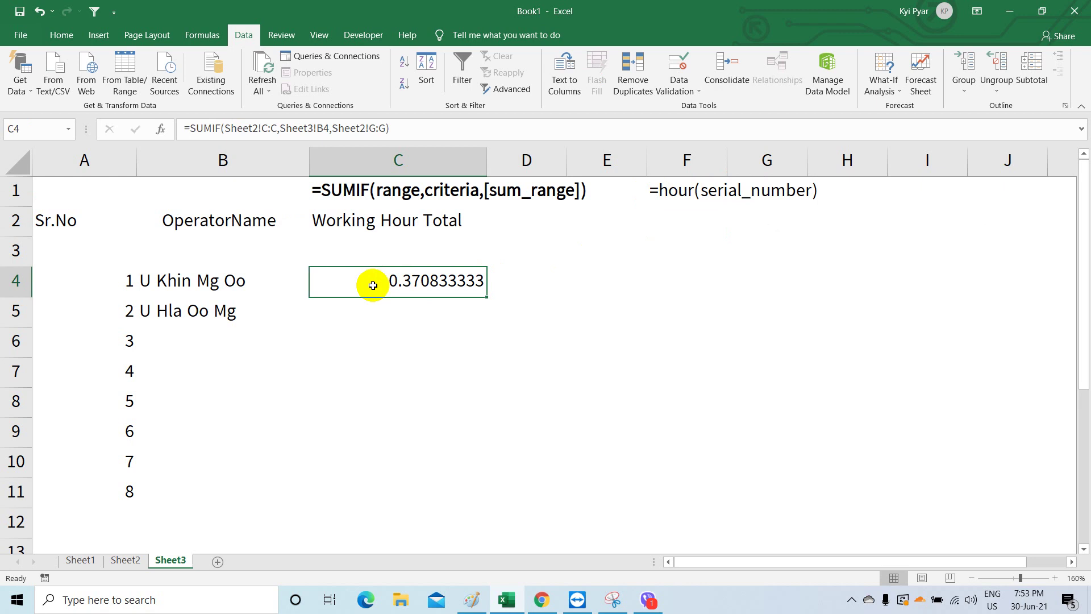
{"action": "double_click", "coordinate": [351, 282]}
{"action": "left_click", "coordinate": [322, 280]}
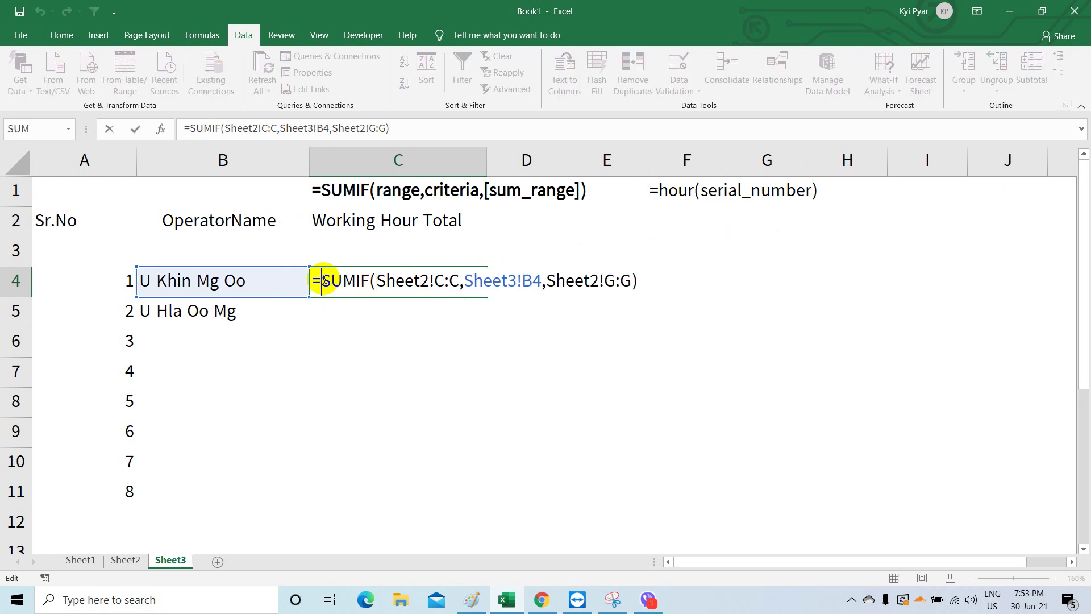
{"action": "type", "text": "hour"}
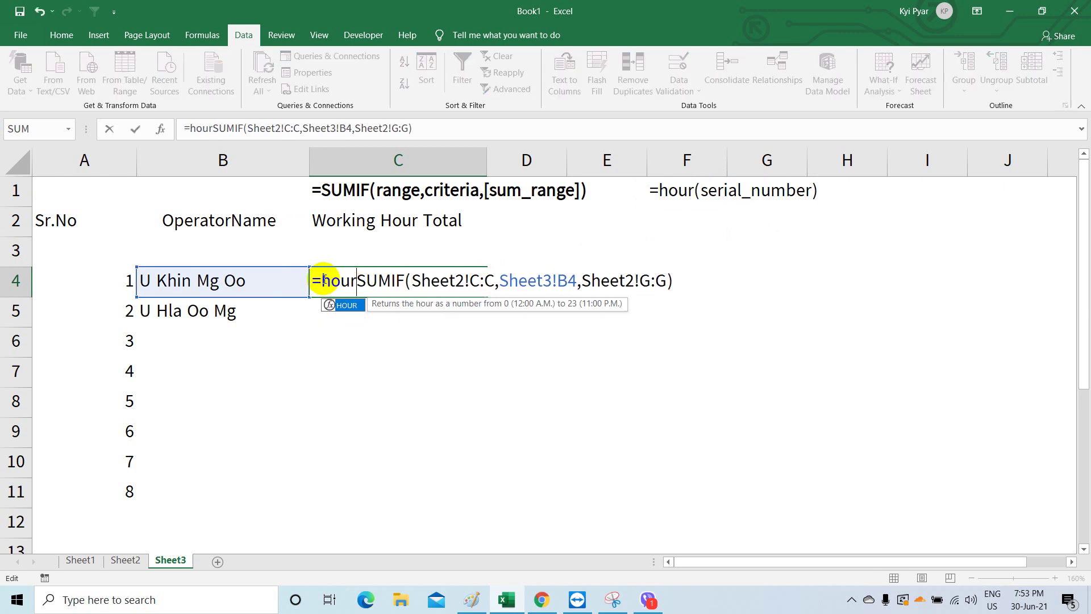
{"action": "type", "text": "("}
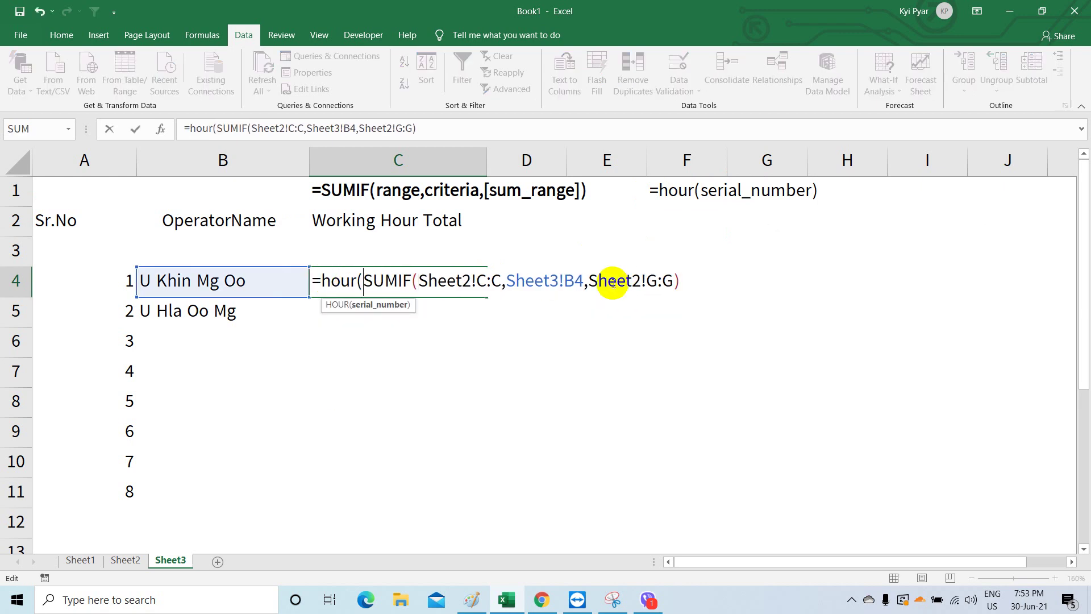
{"action": "type", "text": ")"}
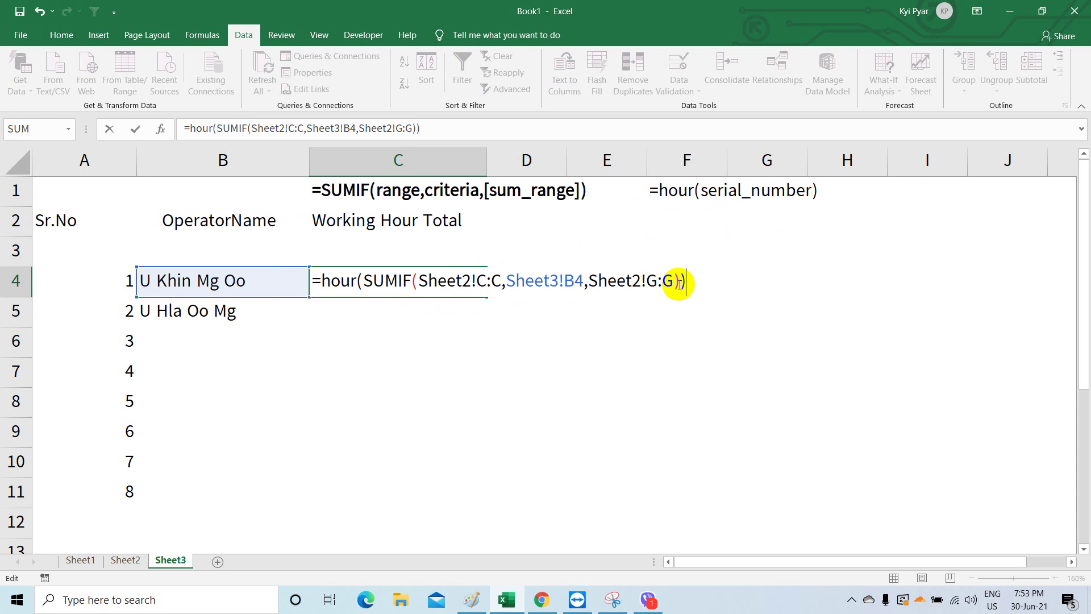
{"action": "key", "text": "Return"}
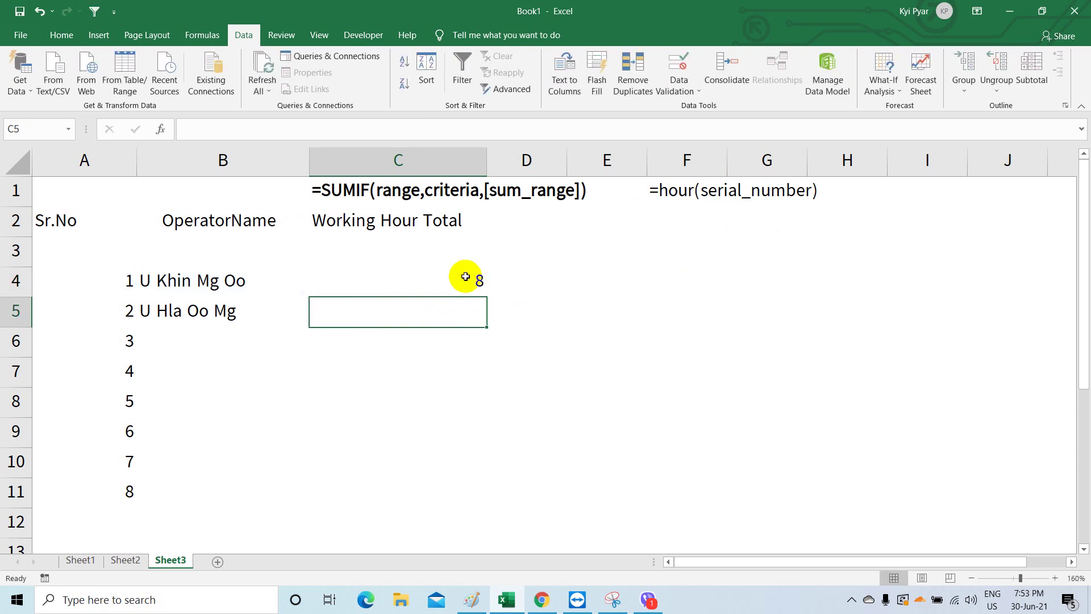
Step: Fill the HOUR and SUMIF formula from C4 down to C5 for the second operator and check the copied formula
{"action": "left_click", "coordinate": [444, 280]}
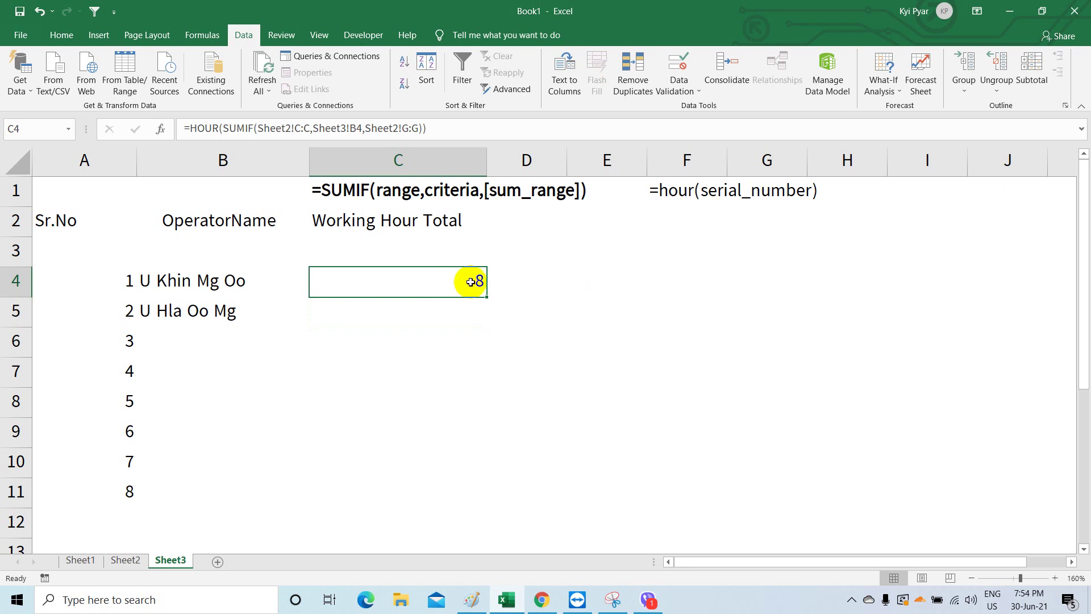
{"action": "left_click_drag", "start_coordinate": [486, 296], "coordinate": [487, 317]}
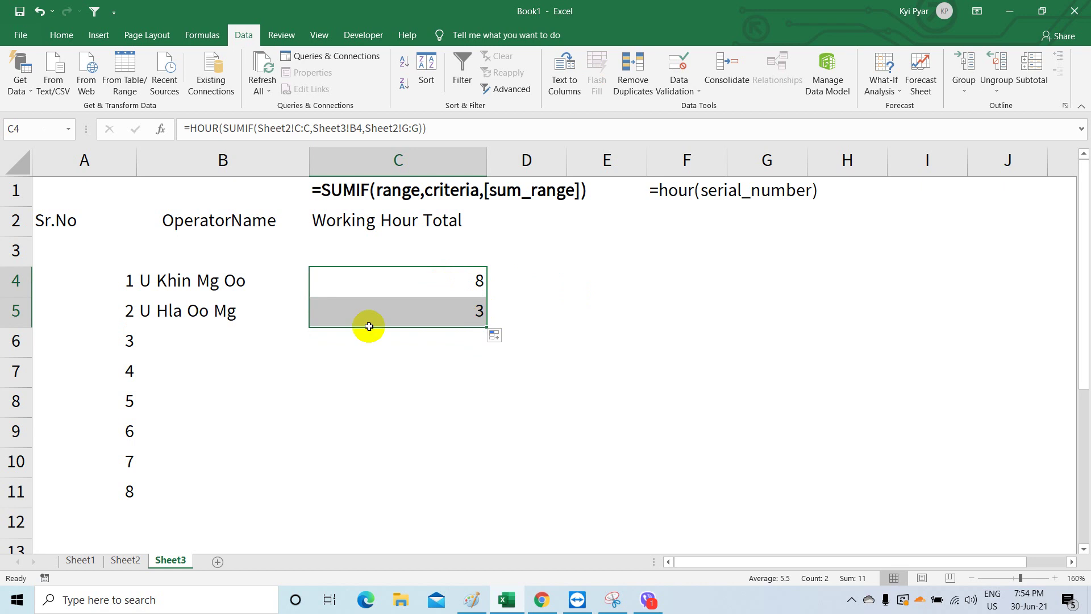
{"action": "left_click", "coordinate": [181, 310]}
{"action": "left_click", "coordinate": [431, 309]}
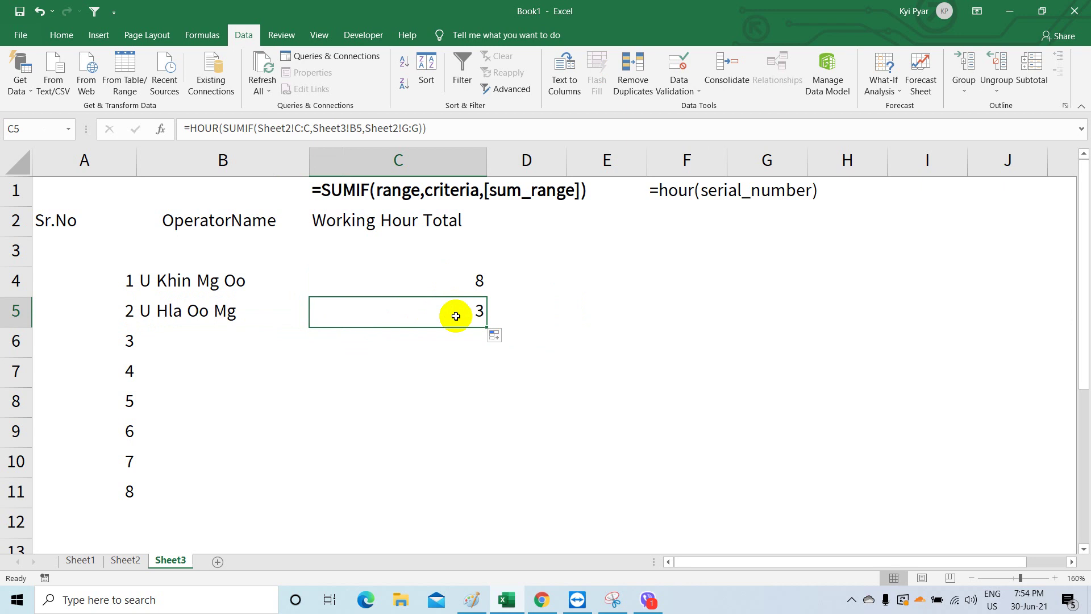
Step: Add filters to the header rows A2:H3 of the work log on Sheet2
{"action": "left_click", "coordinate": [133, 561]}
{"action": "left_click", "coordinate": [525, 244]}
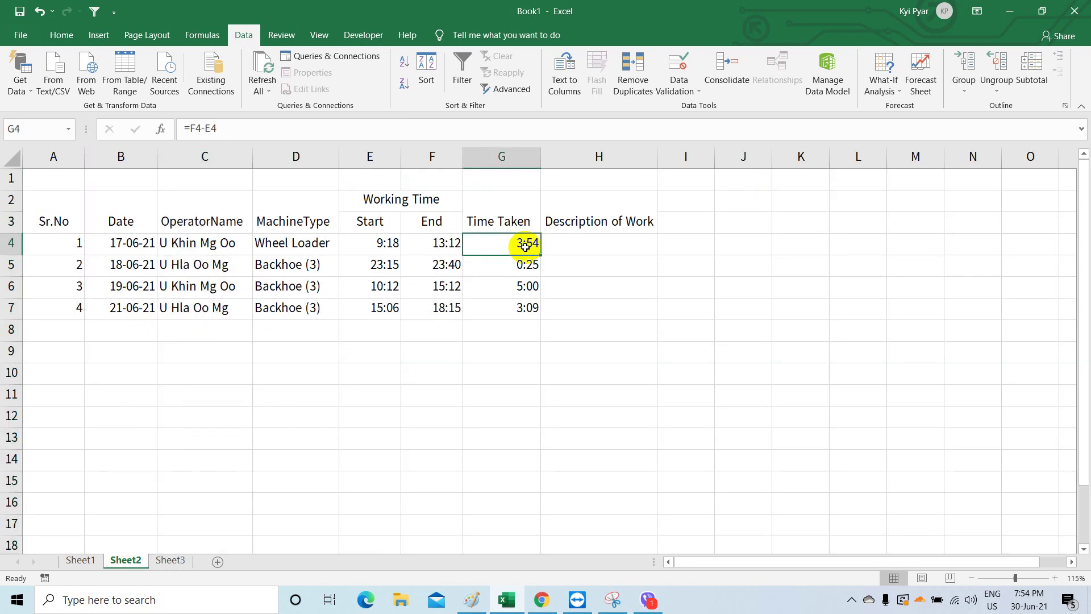
{"action": "left_click", "coordinate": [501, 287]}
{"action": "left_click", "coordinate": [219, 288]}
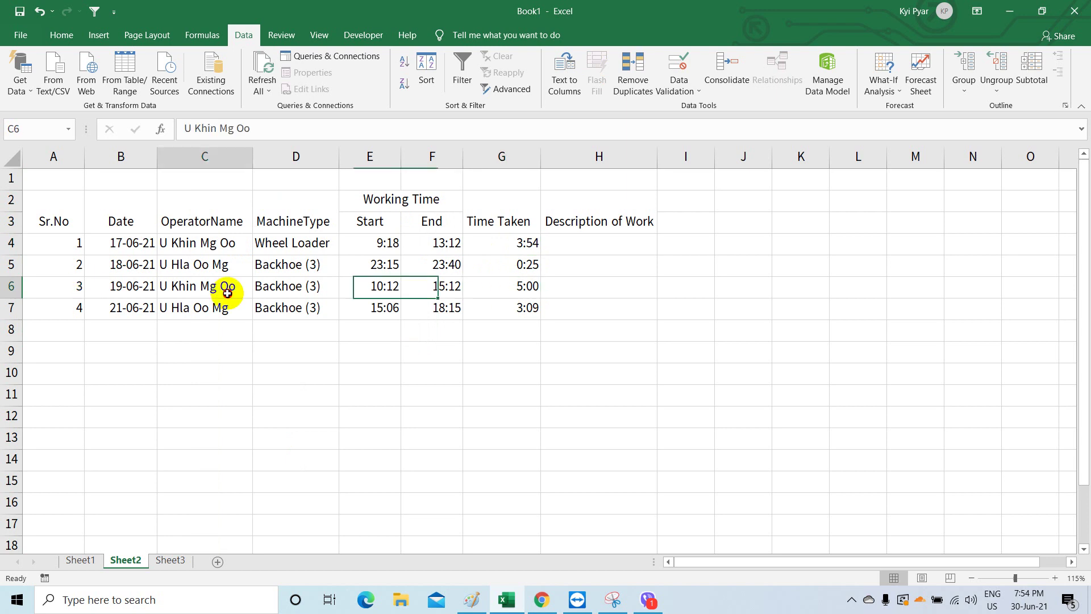
{"action": "left_click_drag", "start_coordinate": [43, 199], "coordinate": [599, 219]}
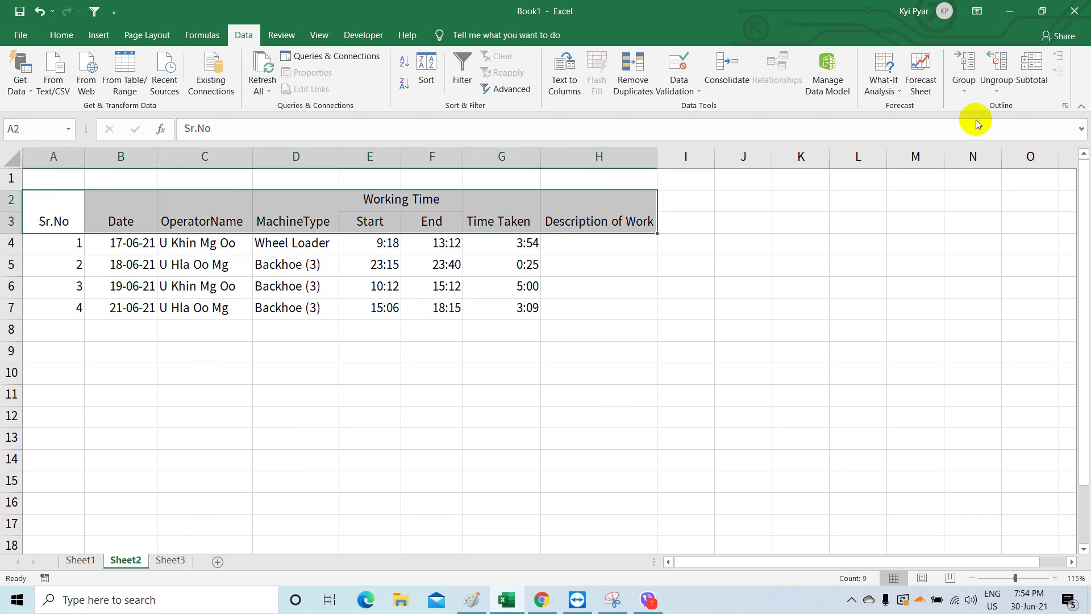
{"action": "left_click", "coordinate": [61, 35]}
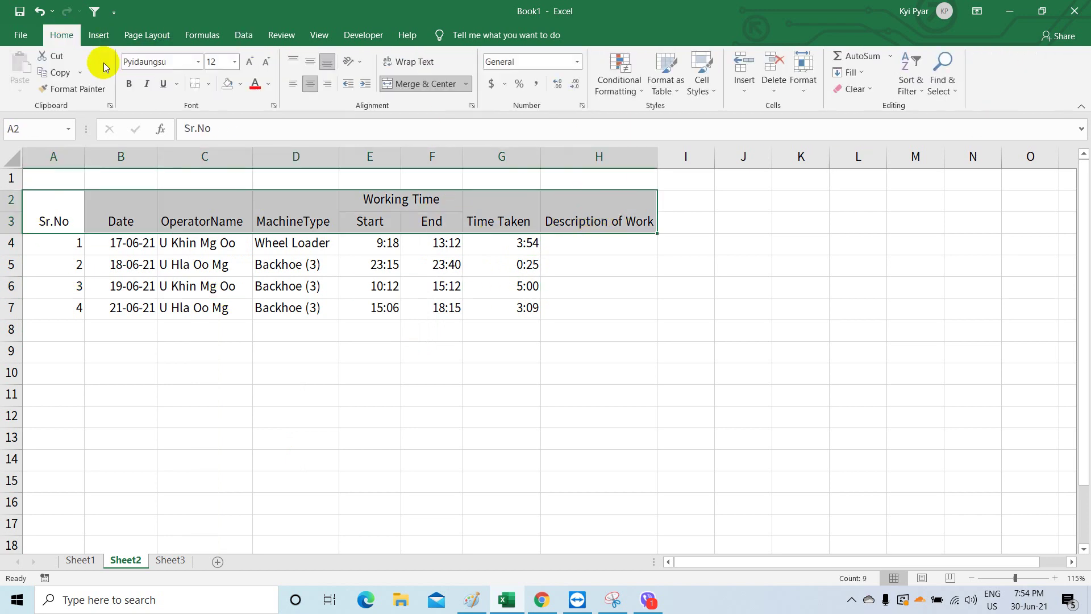
{"action": "left_click", "coordinate": [907, 89]}
{"action": "left_click", "coordinate": [923, 166]}
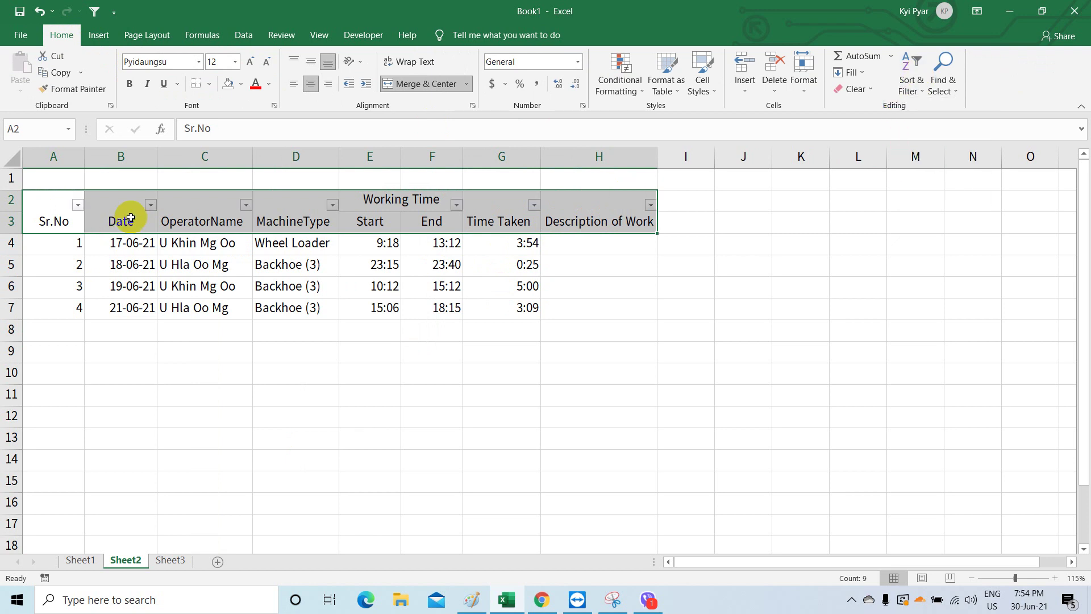
Step: Filter the OperatorName column to only the first operator listed in the log and check that operator's Time Taken entries
{"action": "left_click", "coordinate": [245, 206]}
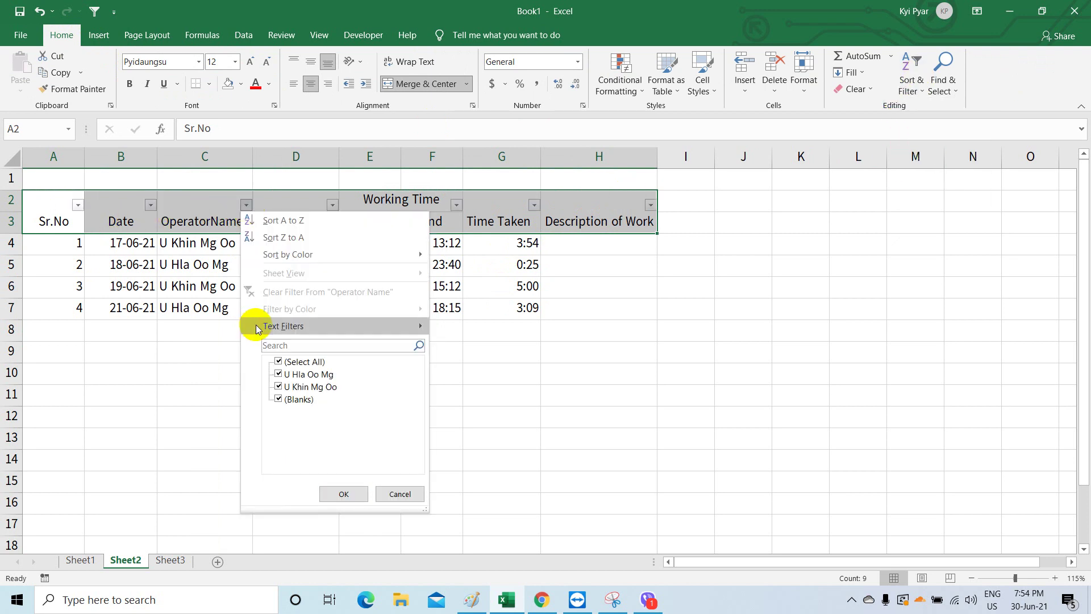
{"action": "left_click", "coordinate": [281, 362]}
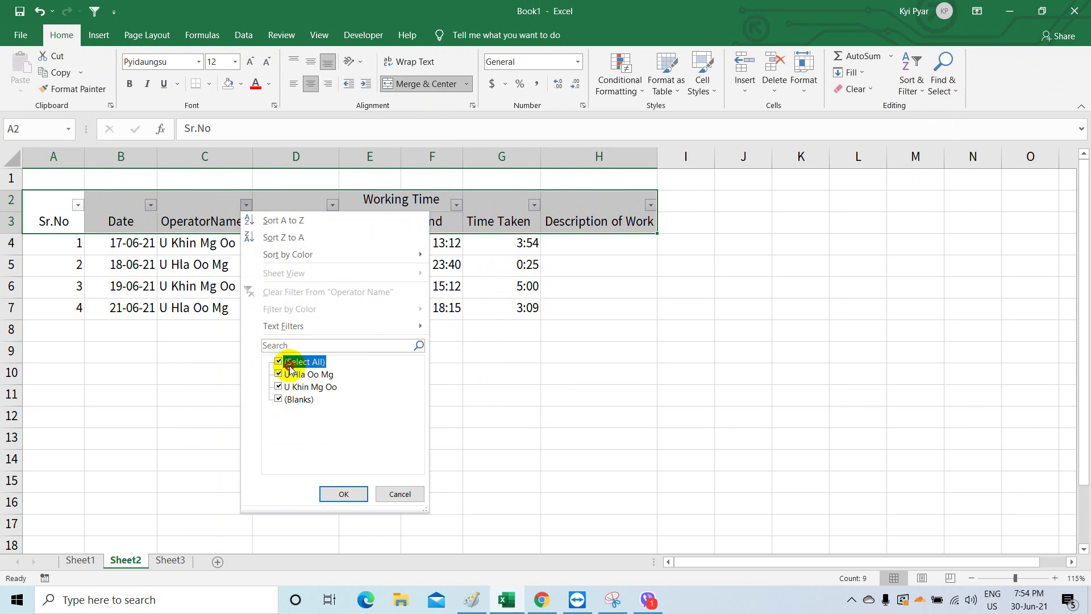
{"action": "left_click", "coordinate": [286, 387]}
{"action": "left_click", "coordinate": [343, 494]}
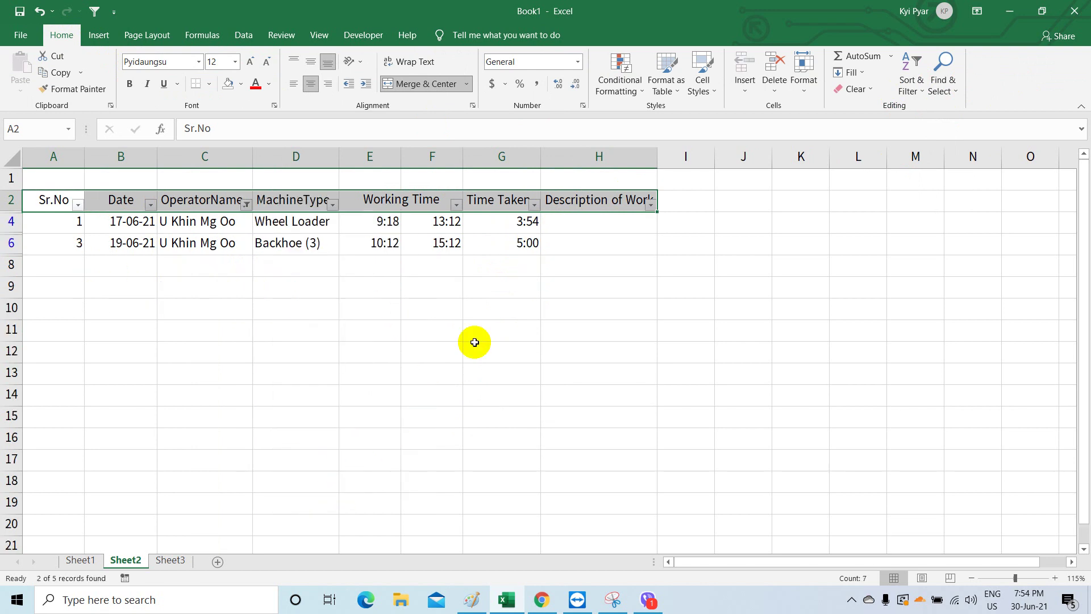
{"action": "left_click", "coordinate": [520, 226]}
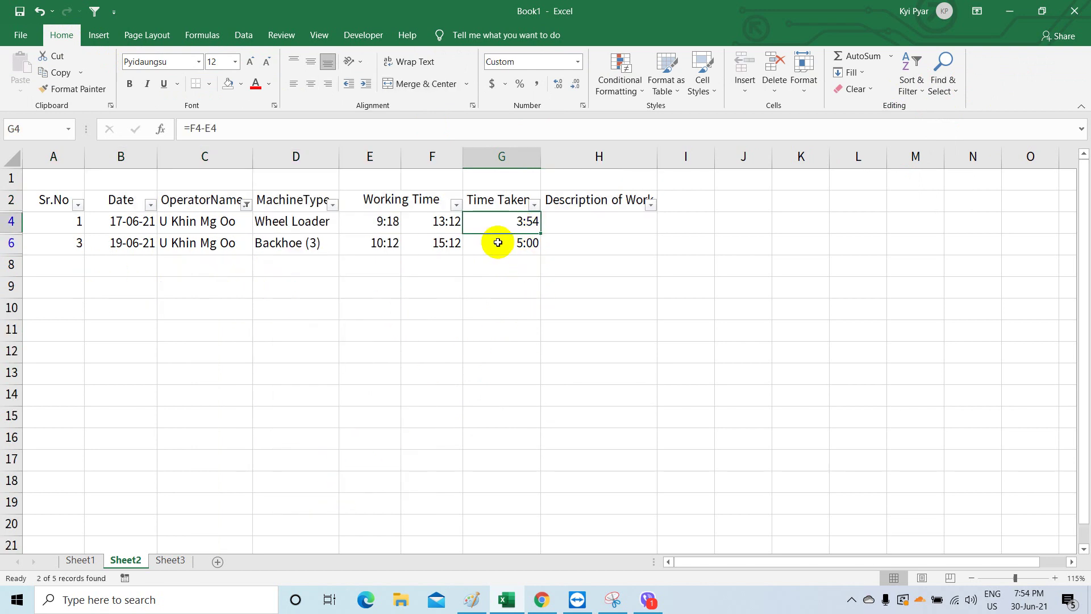
{"action": "left_click", "coordinate": [503, 245]}
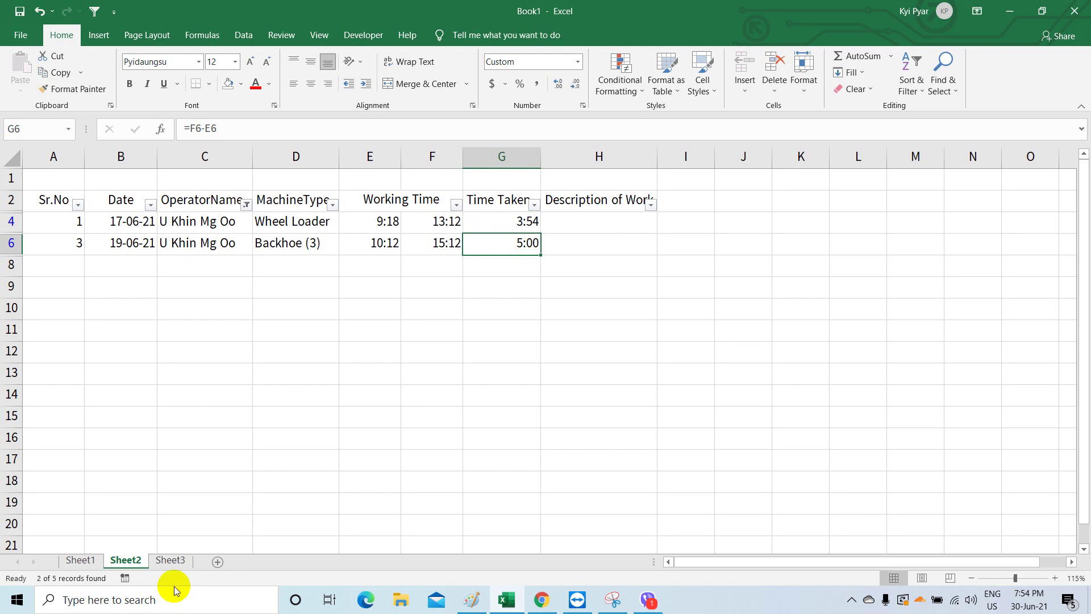
Step: Add the subheadings Hr in C3 and Minute in D3 under Working Hour Total on Sheet3
{"action": "left_click", "coordinate": [171, 560]}
{"action": "left_click", "coordinate": [441, 285]}
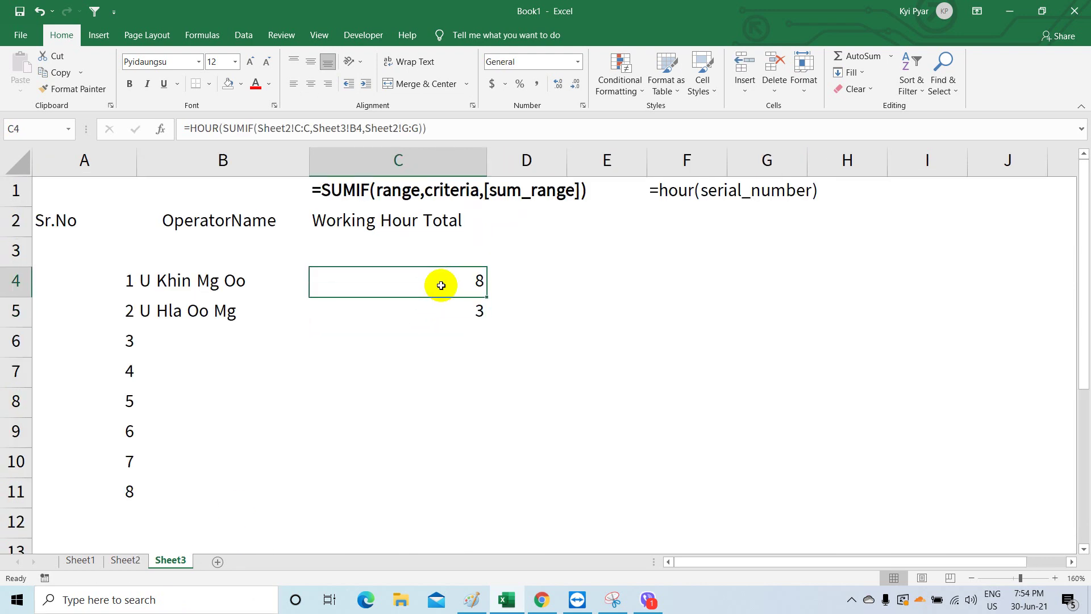
{"action": "left_click", "coordinate": [442, 255]}
{"action": "type", "text": "Hr"}
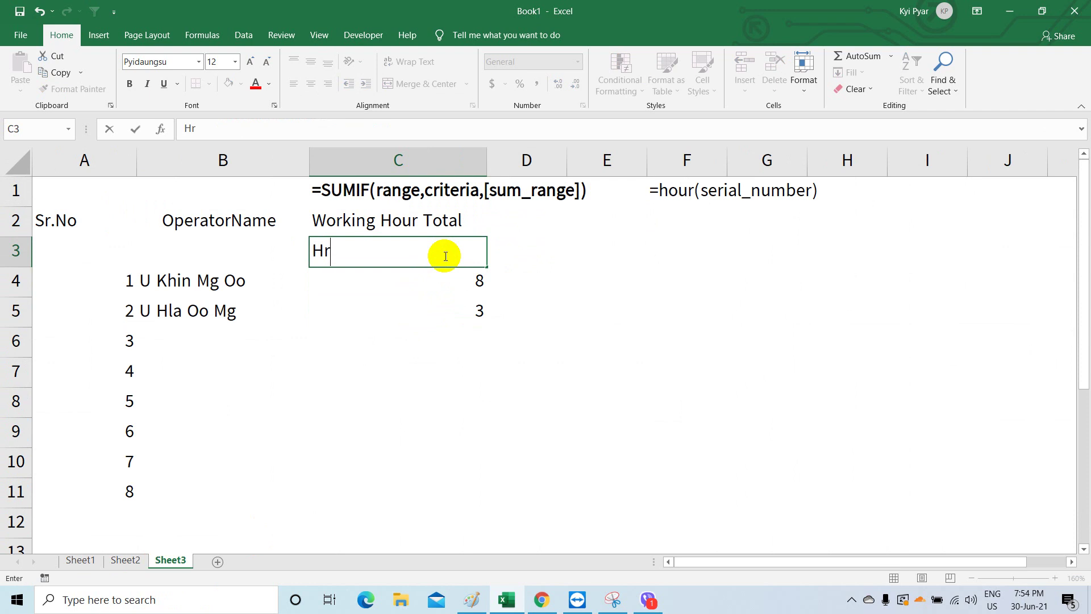
{"action": "key", "text": "Tab"}
{"action": "type", "text": "Mintu"}
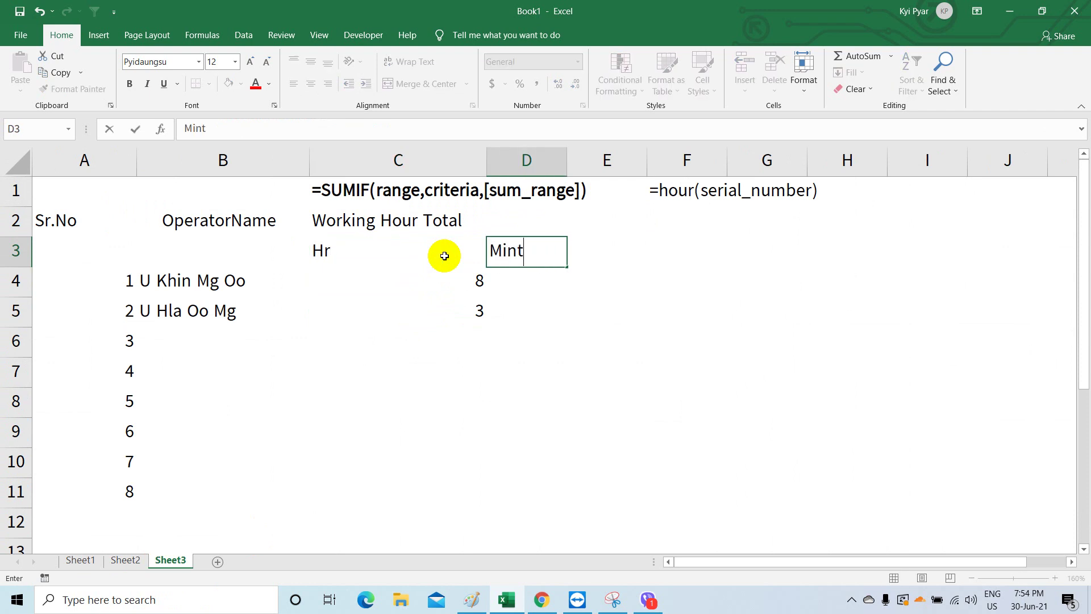
{"action": "key", "text": "BackSpace"}
{"action": "key", "text": "BackSpace"}
{"action": "type", "text": "ute"}
{"action": "key", "text": "Return"}
{"action": "key", "text": "Left"}
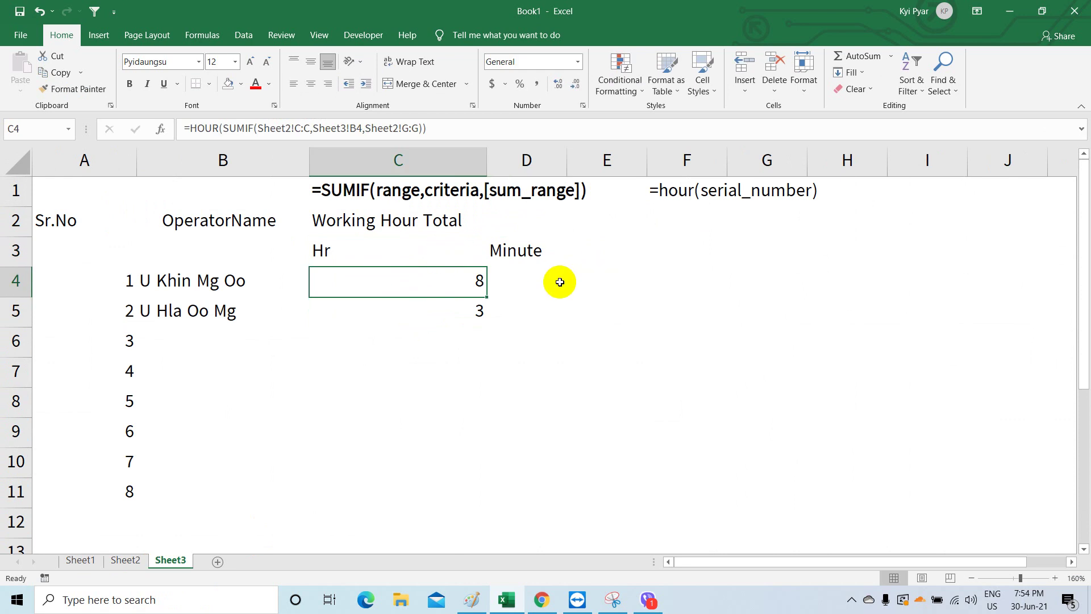
{"action": "left_click", "coordinate": [507, 283]}
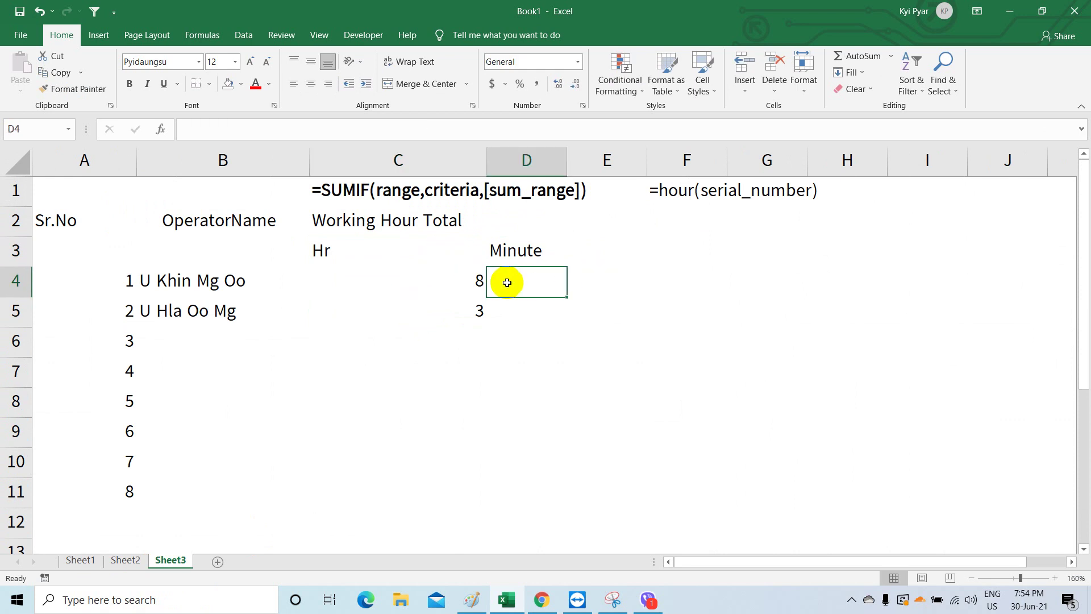
{"action": "left_click", "coordinate": [243, 292]}
{"action": "left_click", "coordinate": [526, 291]}
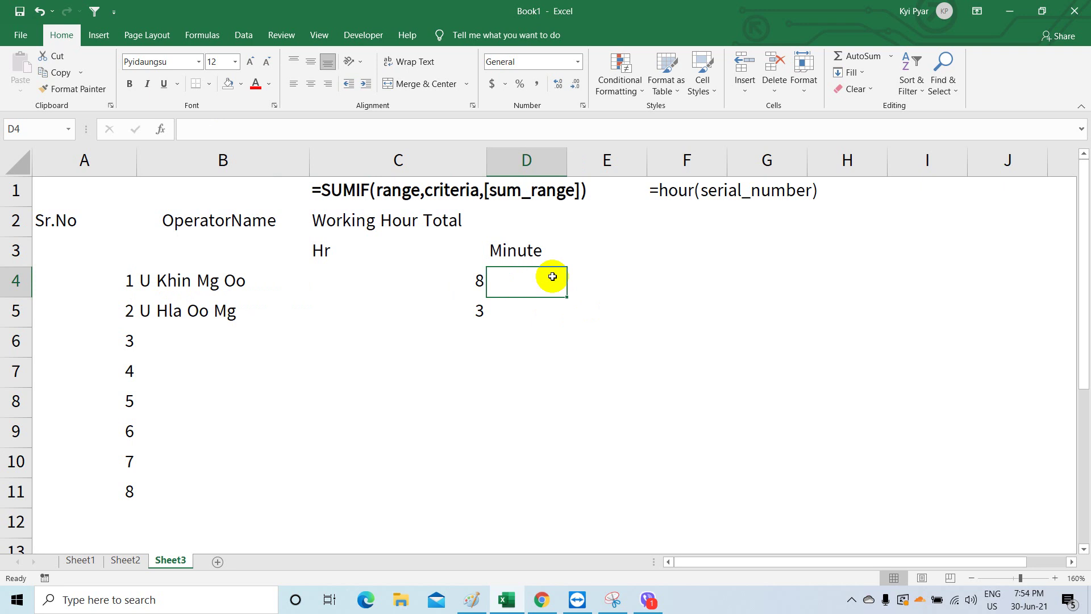
{"action": "left_click", "coordinate": [162, 284]}
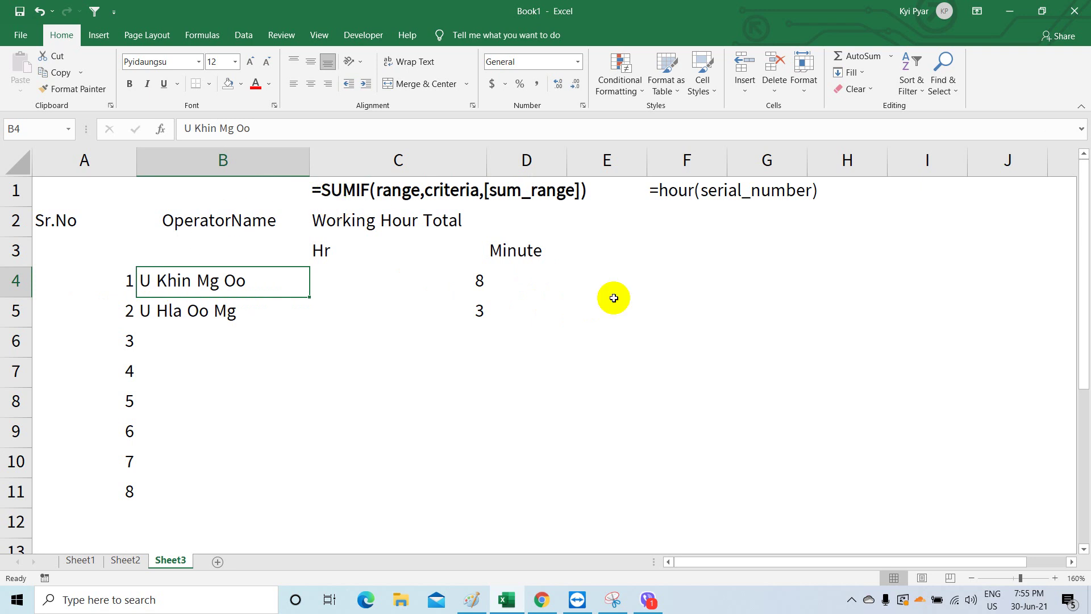
Step: Start a SUMIF formula in Sheet3 cell D4 with the OperatorName column C of Sheet2 as its range
{"action": "left_click", "coordinate": [526, 289]}
{"action": "type", "text": "=sumif"}
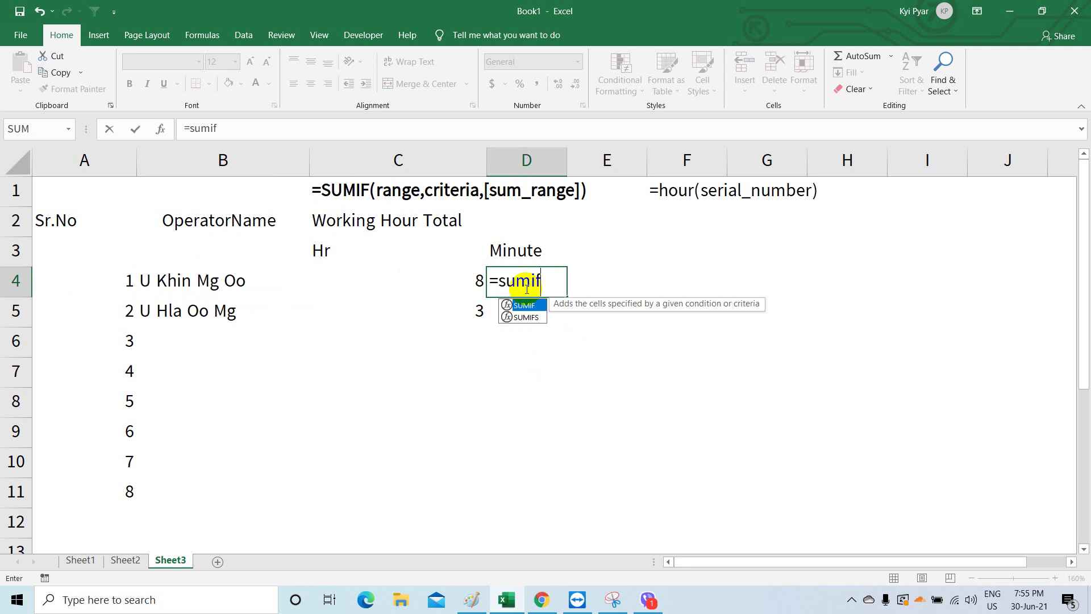
{"action": "key", "text": "Tab"}
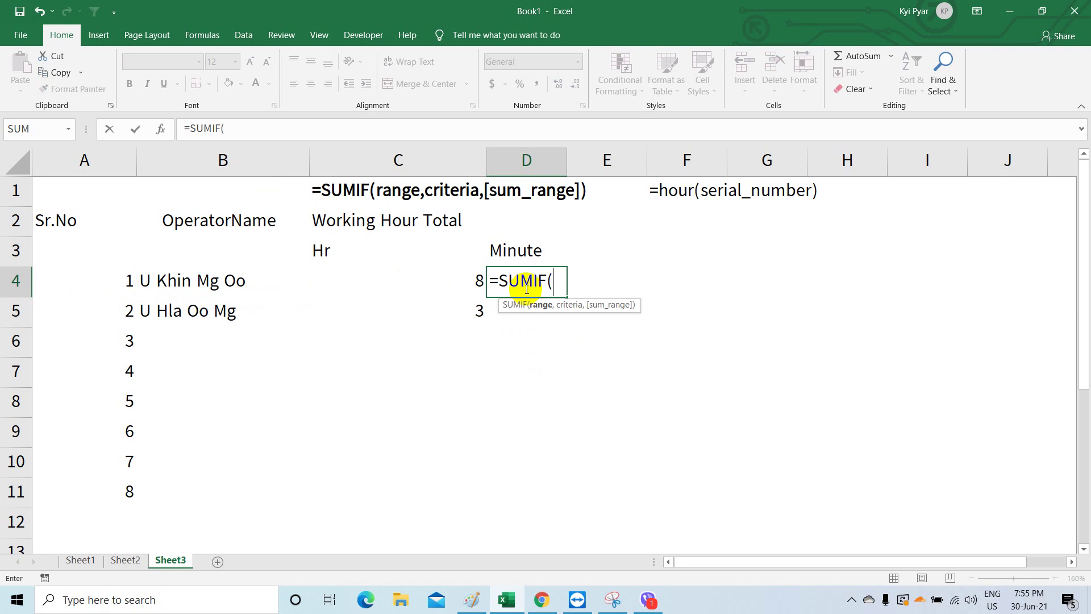
{"action": "left_click", "coordinate": [126, 562]}
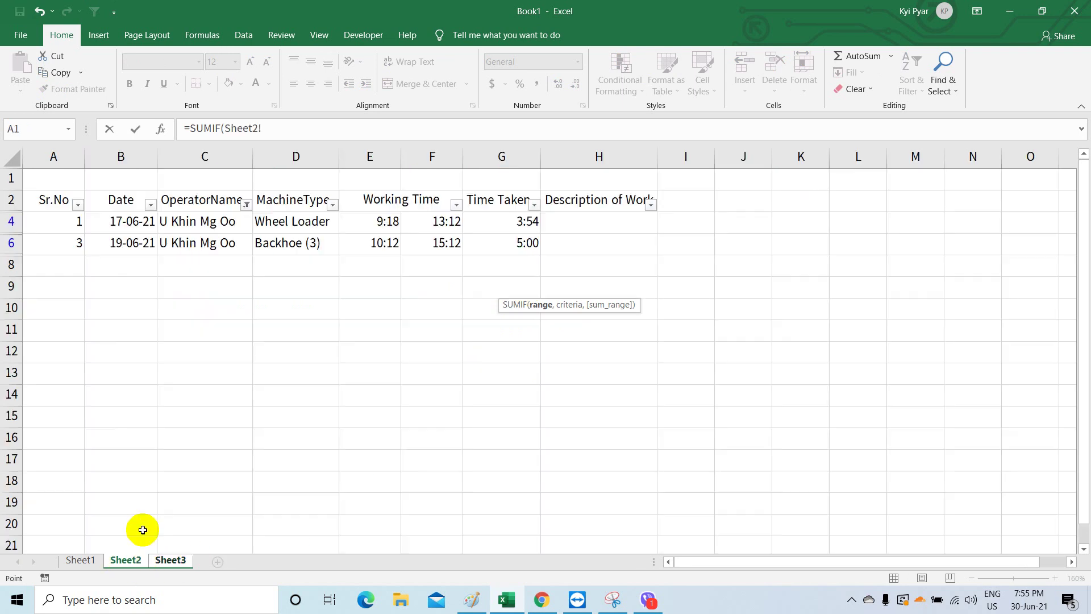
{"action": "left_click", "coordinate": [206, 158]}
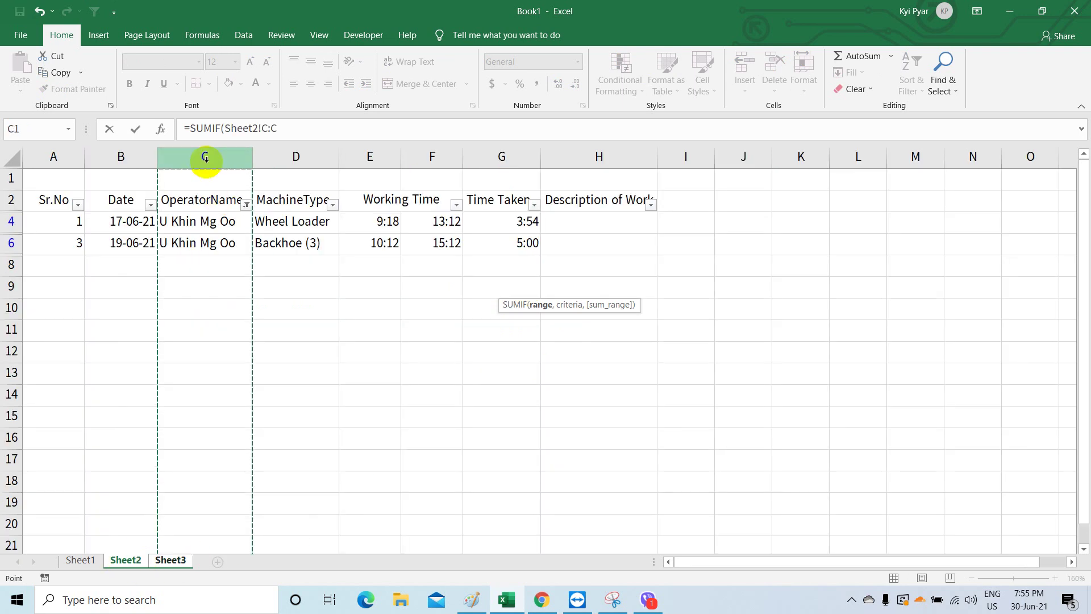
{"action": "type", "text": ","}
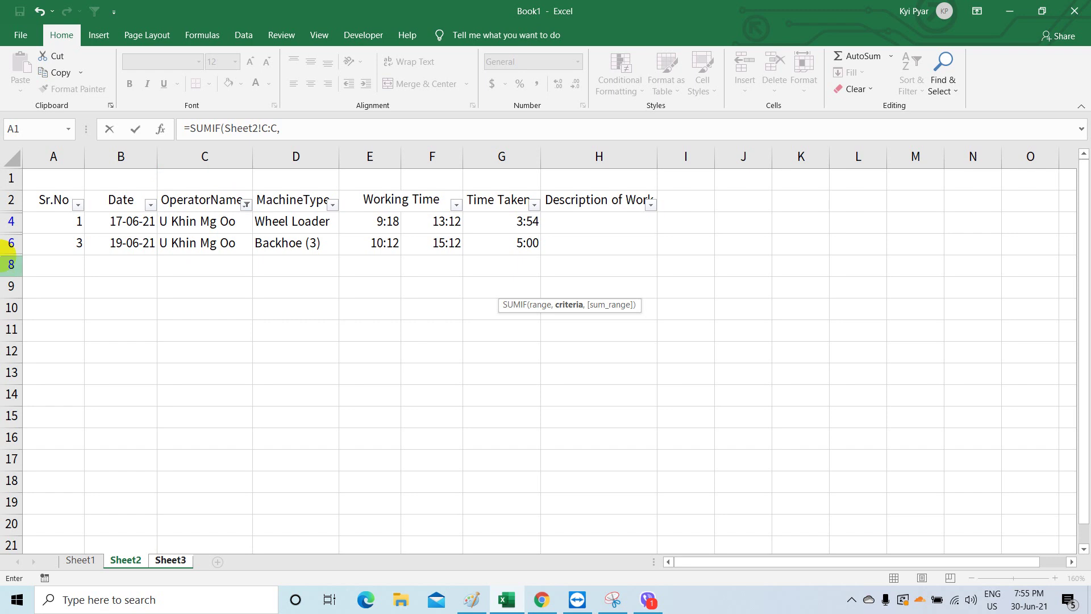
Step: Complete the SUMIF formula in D4 with criteria Sheet3!B4 and sum range Sheet2!G:G, and fill it down to D5
{"action": "left_click", "coordinate": [171, 560]}
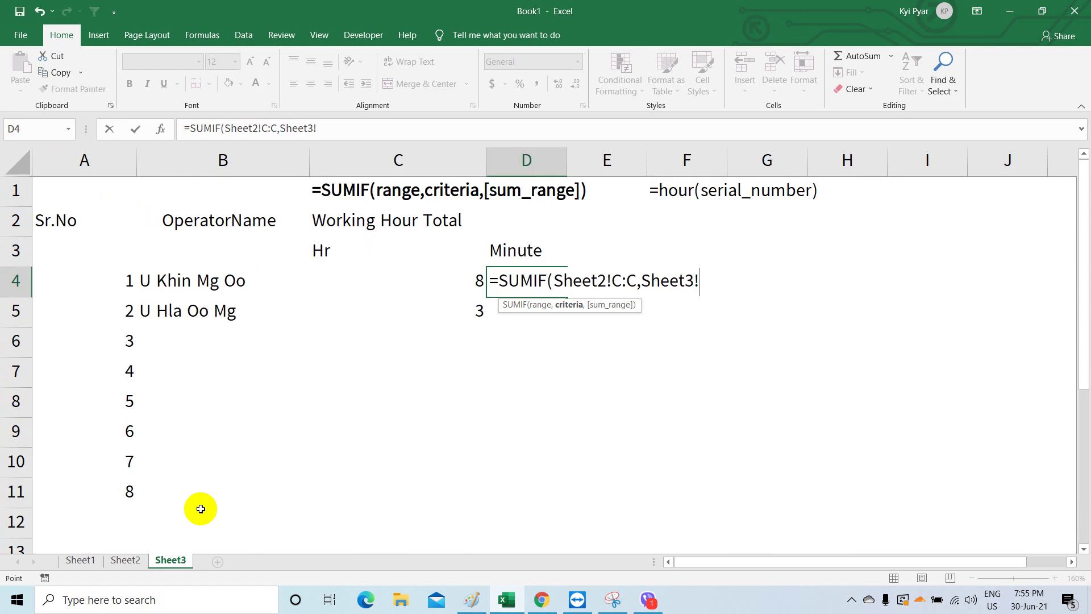
{"action": "left_click", "coordinate": [208, 277]}
{"action": "type", "text": ","}
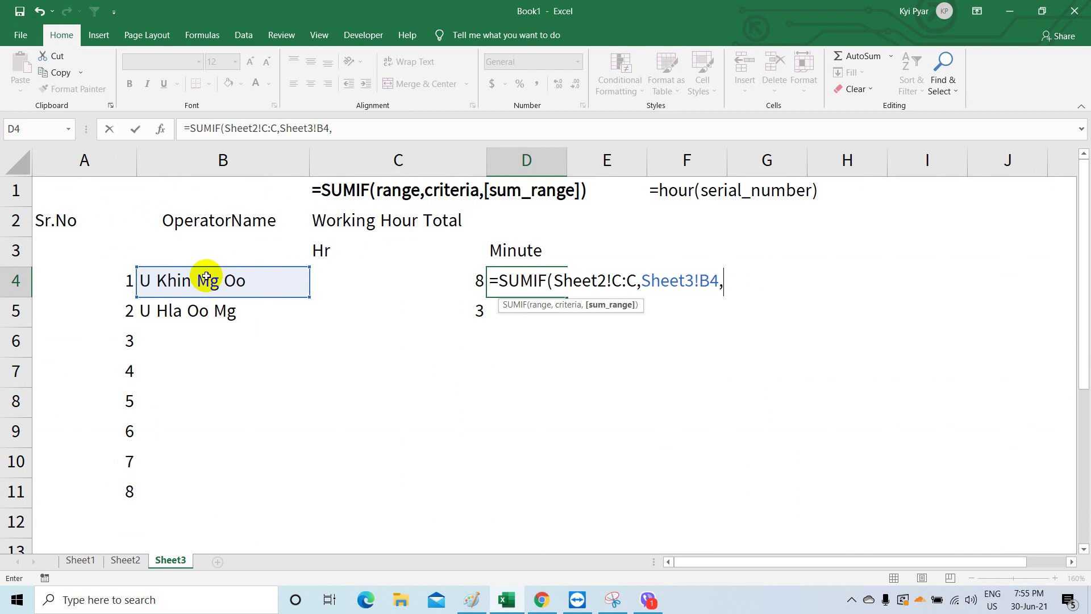
{"action": "left_click", "coordinate": [126, 560]}
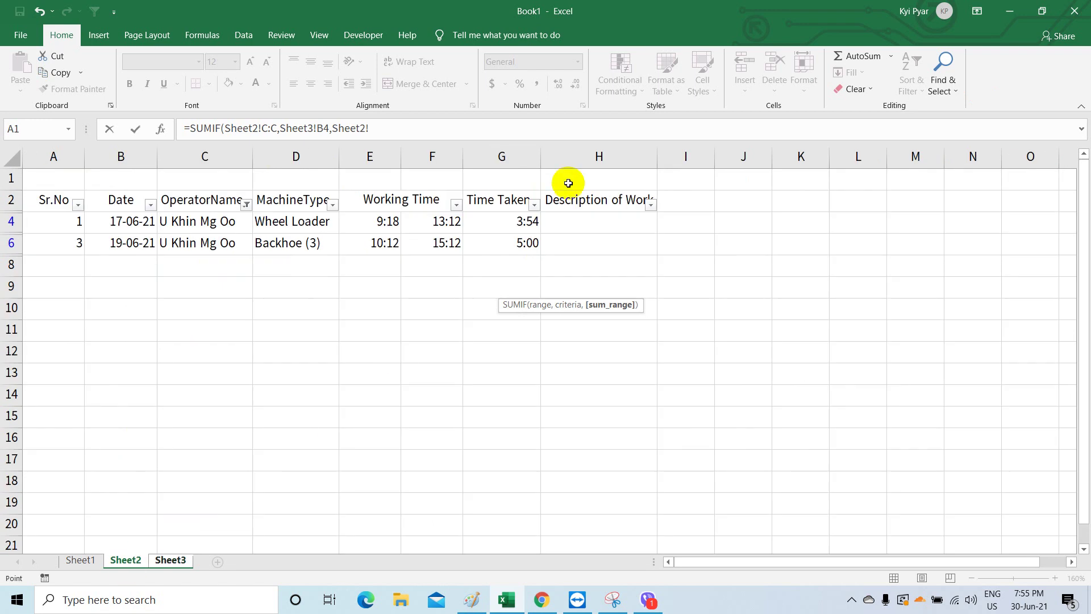
{"action": "left_click", "coordinate": [501, 157]}
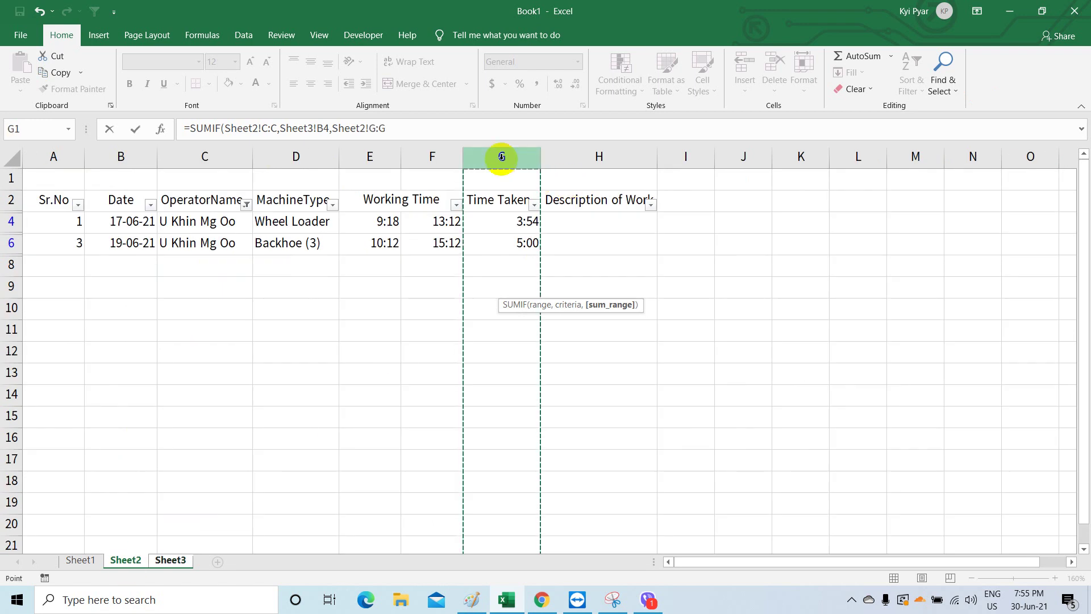
{"action": "key", "text": "Return"}
{"action": "left_click", "coordinate": [556, 283]}
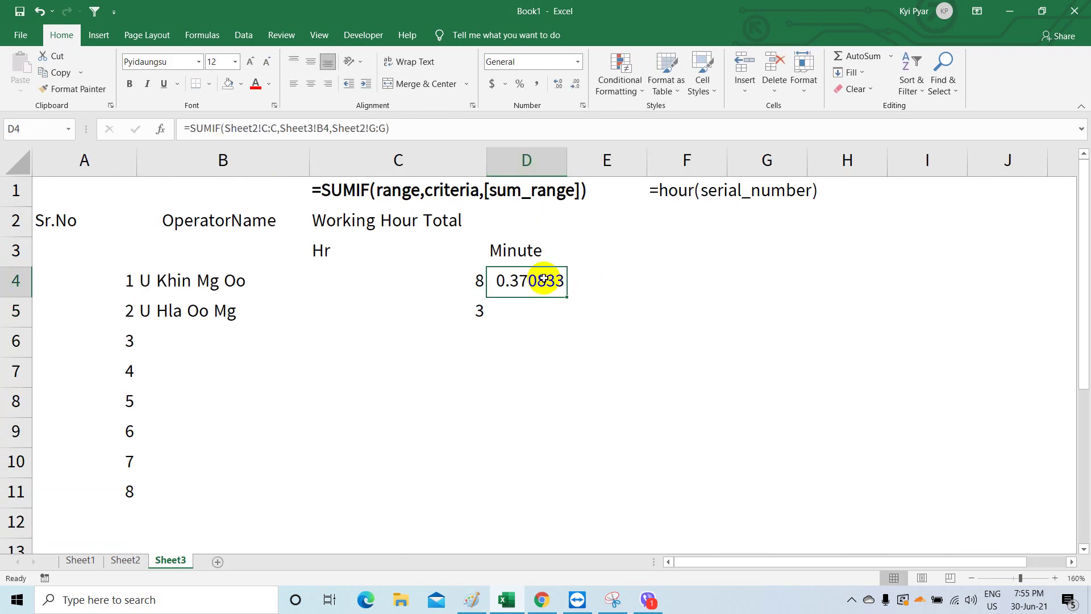
{"action": "left_click_drag", "start_coordinate": [566, 296], "coordinate": [563, 321]}
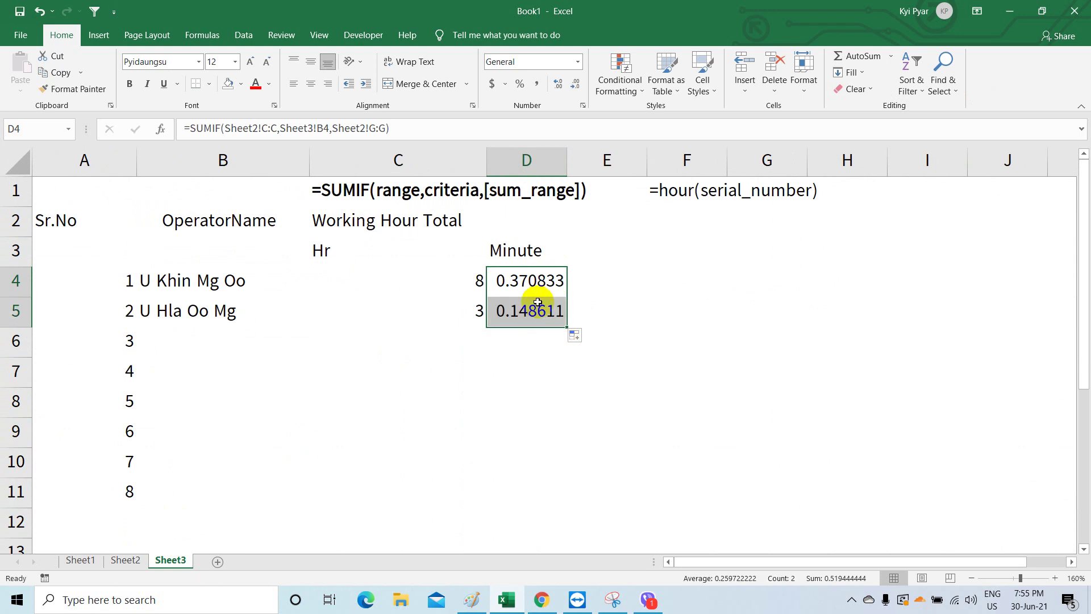
Step: Wrap the SUMIF formula in Sheet3 cell D4 in the MINUTE function and fill it down to D5
{"action": "double_click", "coordinate": [504, 282]}
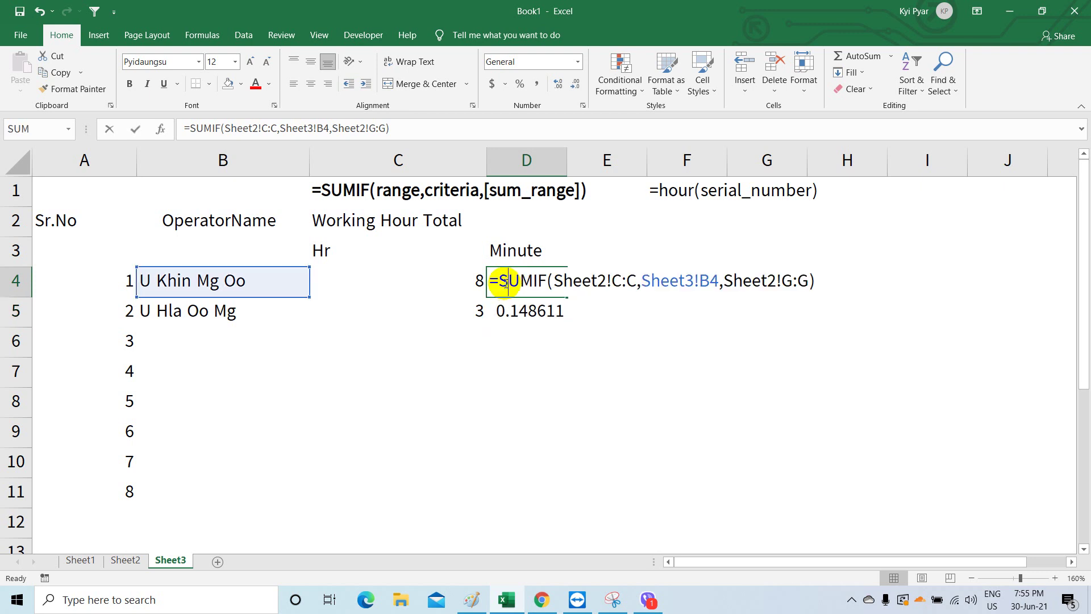
{"action": "type", "text": "minut"}
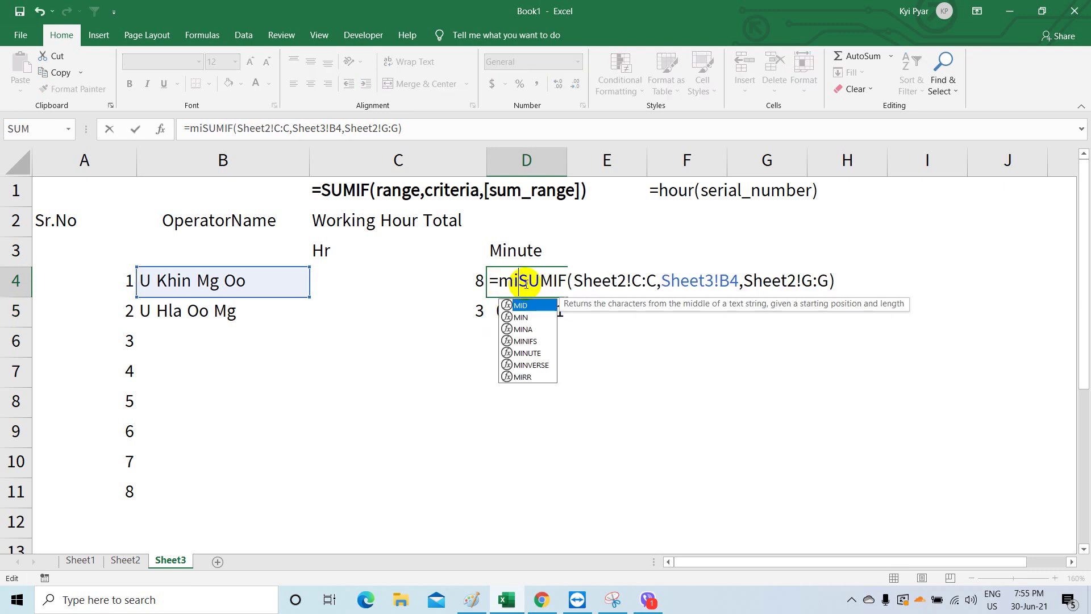
{"action": "type", "text": "e"}
{"action": "key", "text": "Tab"}
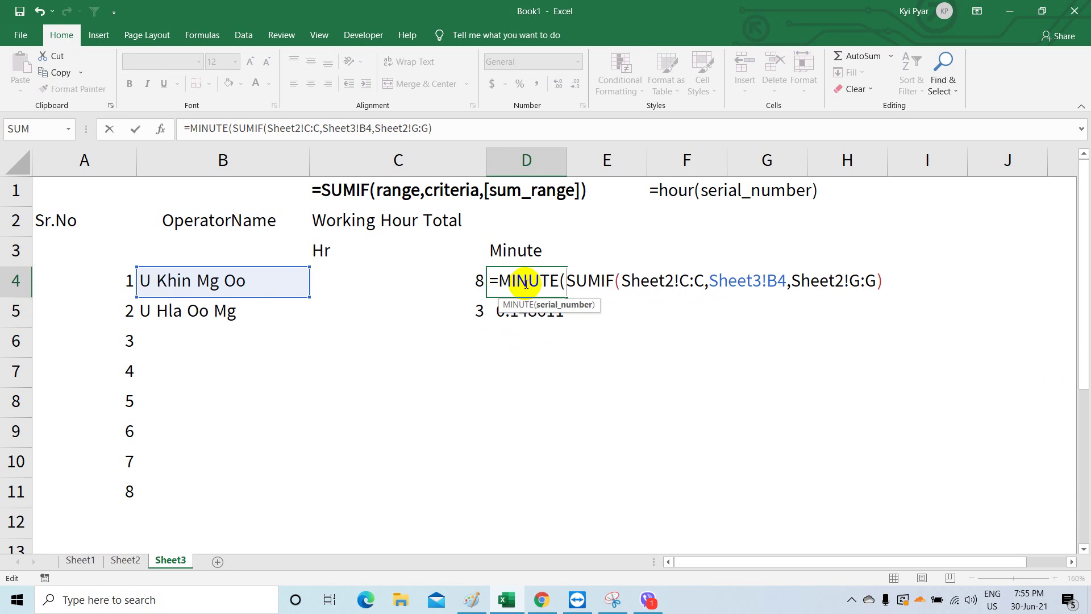
{"action": "left_click", "coordinate": [888, 282]}
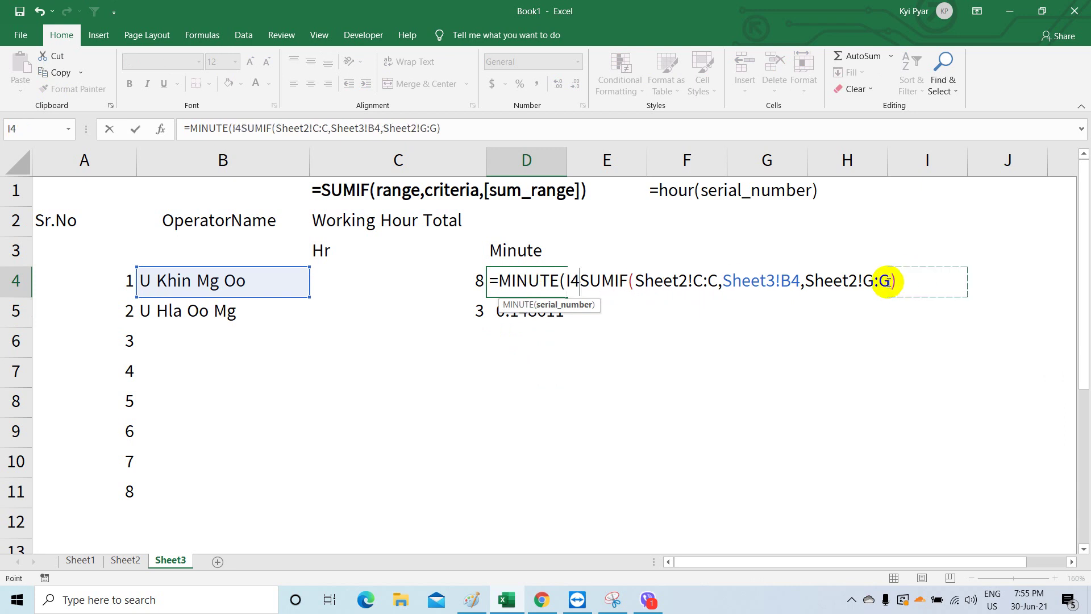
{"action": "key", "text": "ctrl+z"}
{"action": "left_click", "coordinate": [880, 283]}
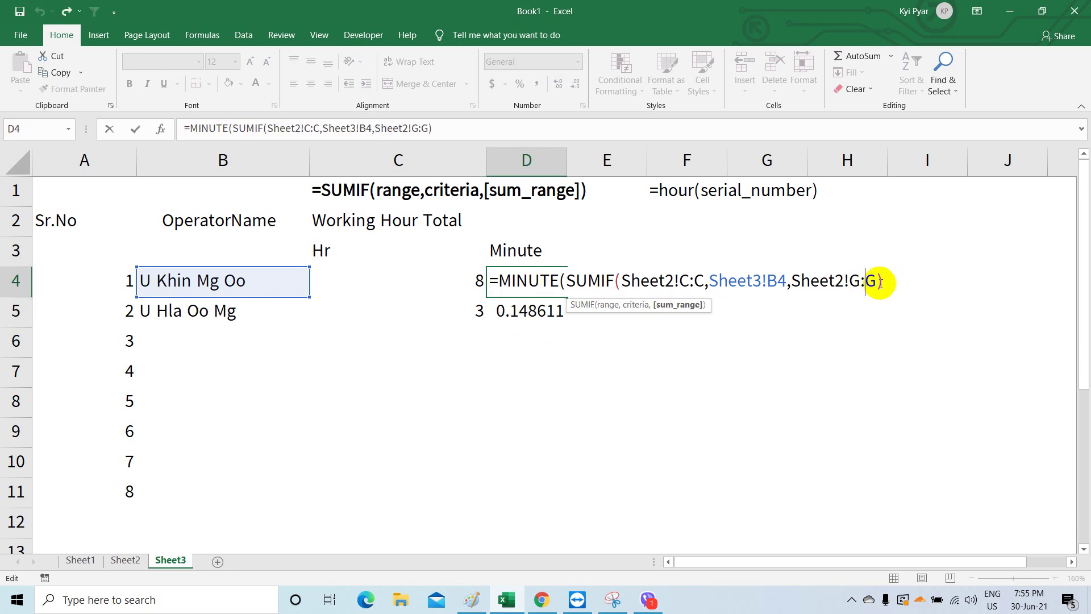
{"action": "type", "text": ")"}
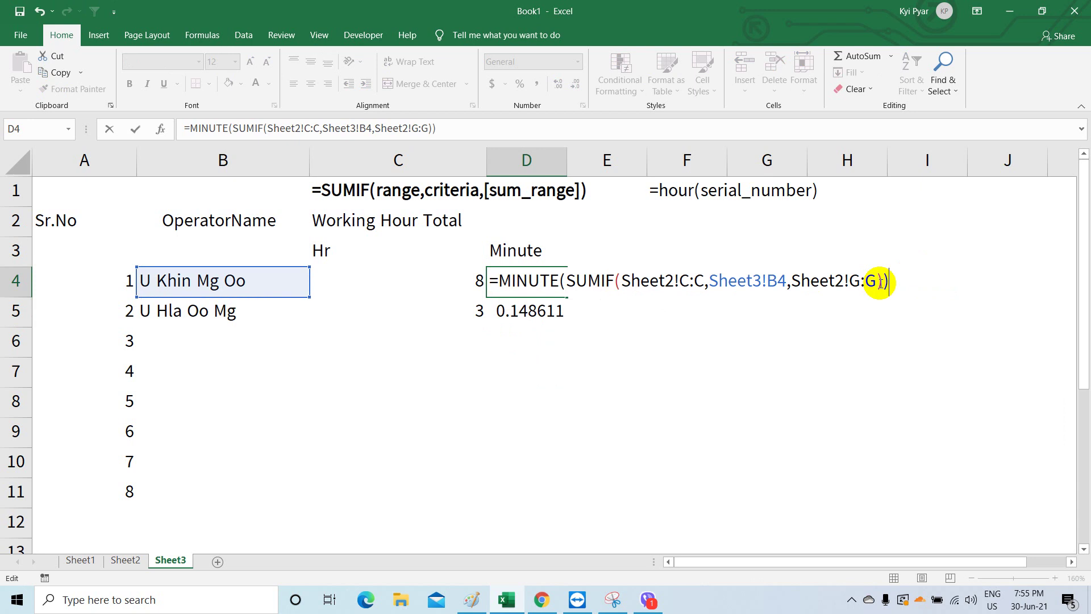
{"action": "key", "text": "Return"}
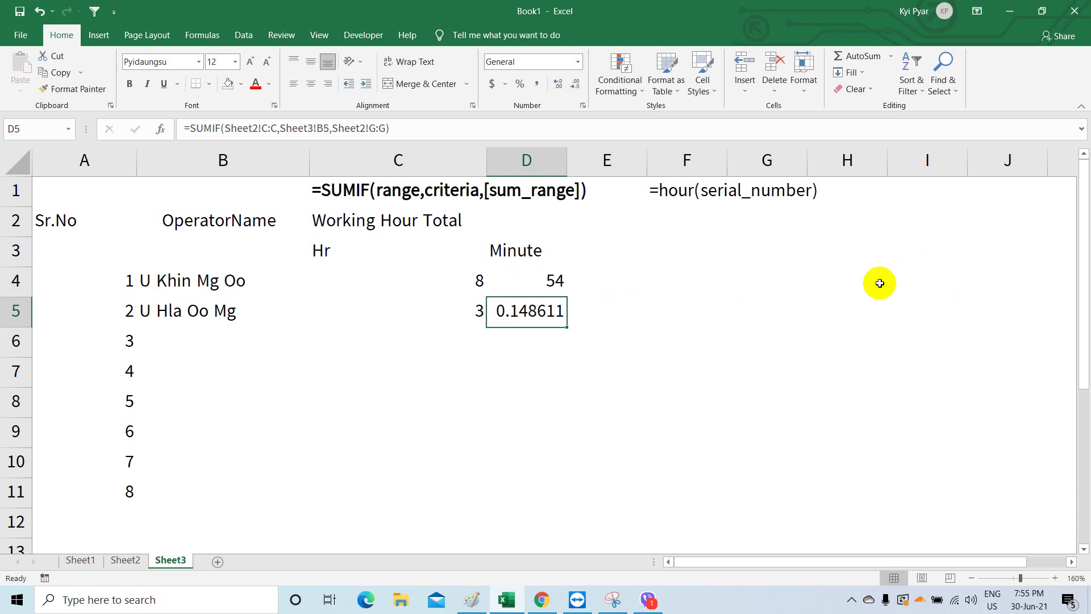
{"action": "left_click", "coordinate": [555, 280]}
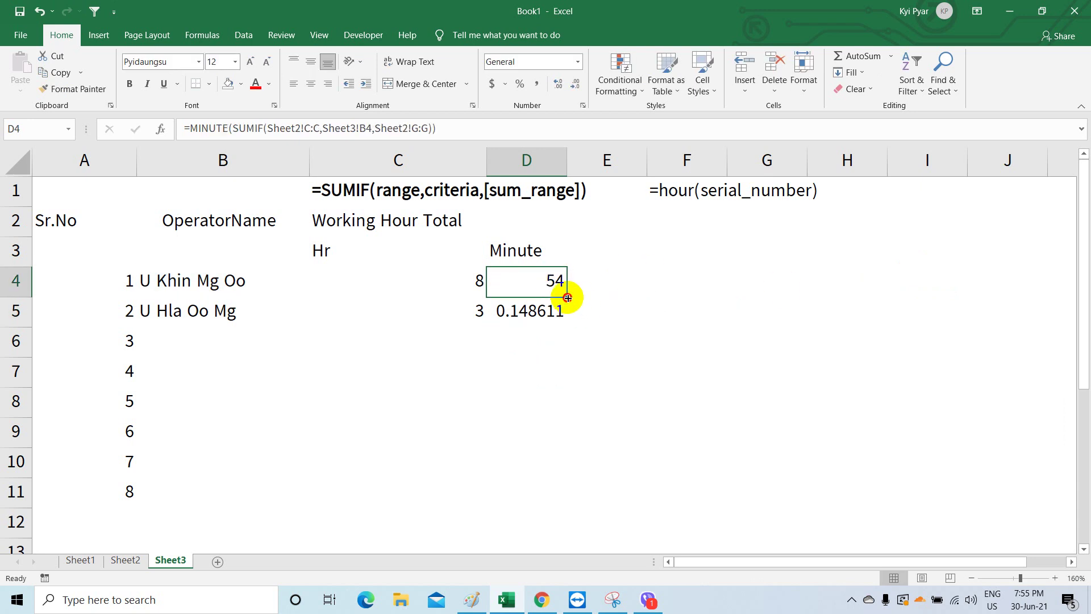
{"action": "left_click_drag", "start_coordinate": [566, 306], "coordinate": [567, 320]}
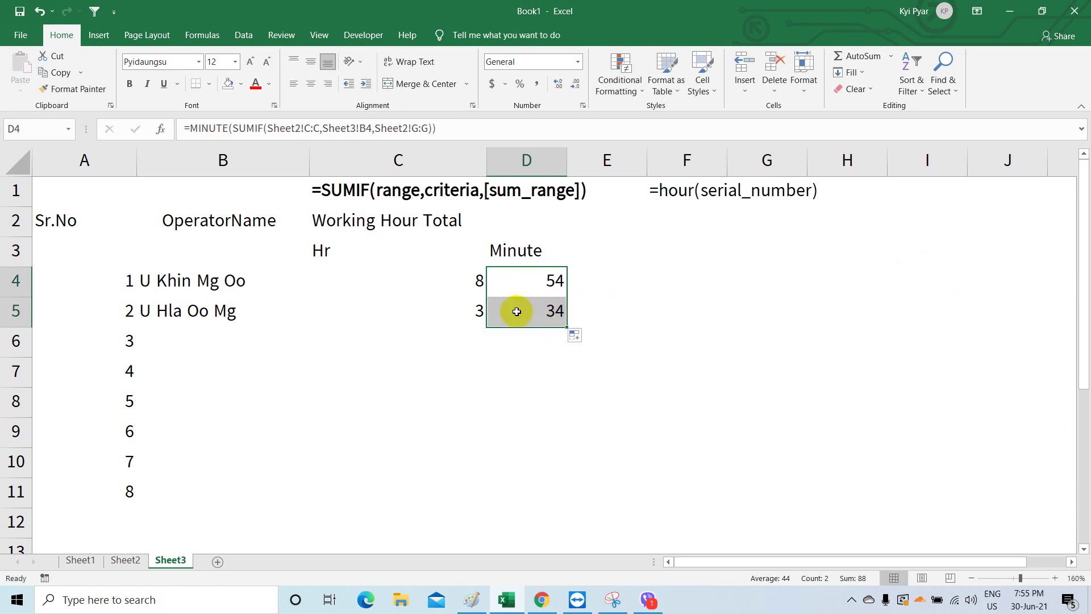
Step: Review the Hr and Minute totals of both operators in rows 4 and 5 of Sheet3
{"action": "left_click", "coordinate": [173, 280]}
{"action": "left_click", "coordinate": [392, 284]}
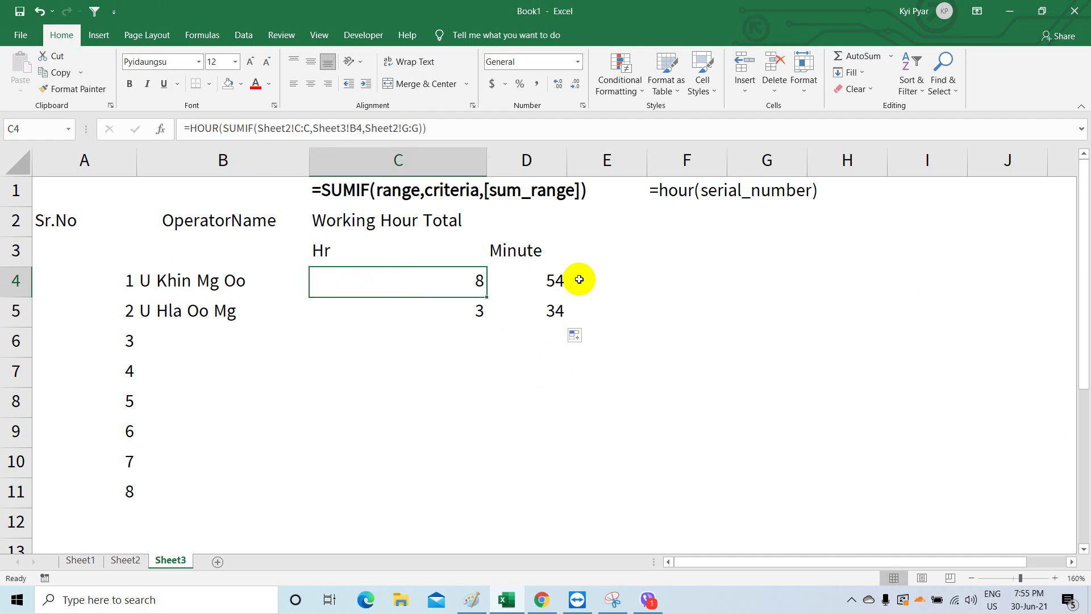
{"action": "left_click", "coordinate": [555, 280]}
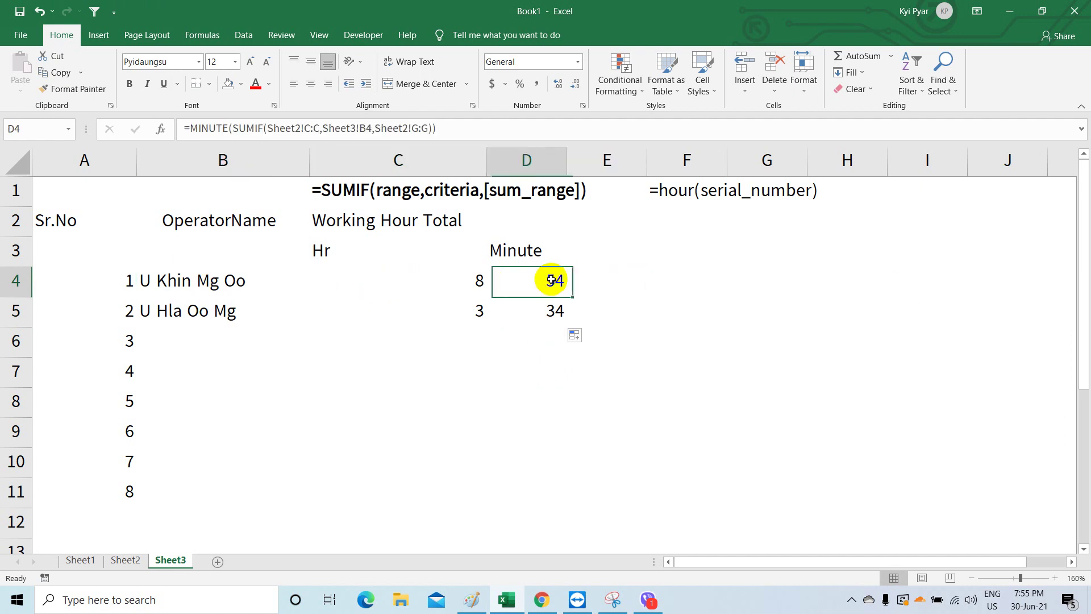
{"action": "left_click", "coordinate": [196, 310]}
{"action": "left_click", "coordinate": [428, 315]}
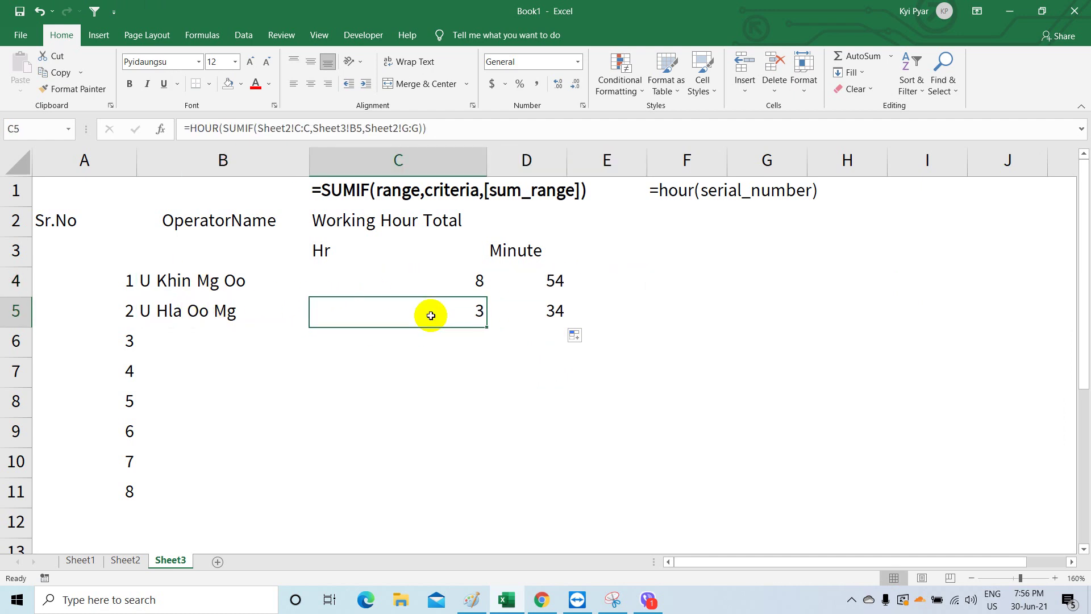
{"action": "left_click", "coordinate": [514, 318]}
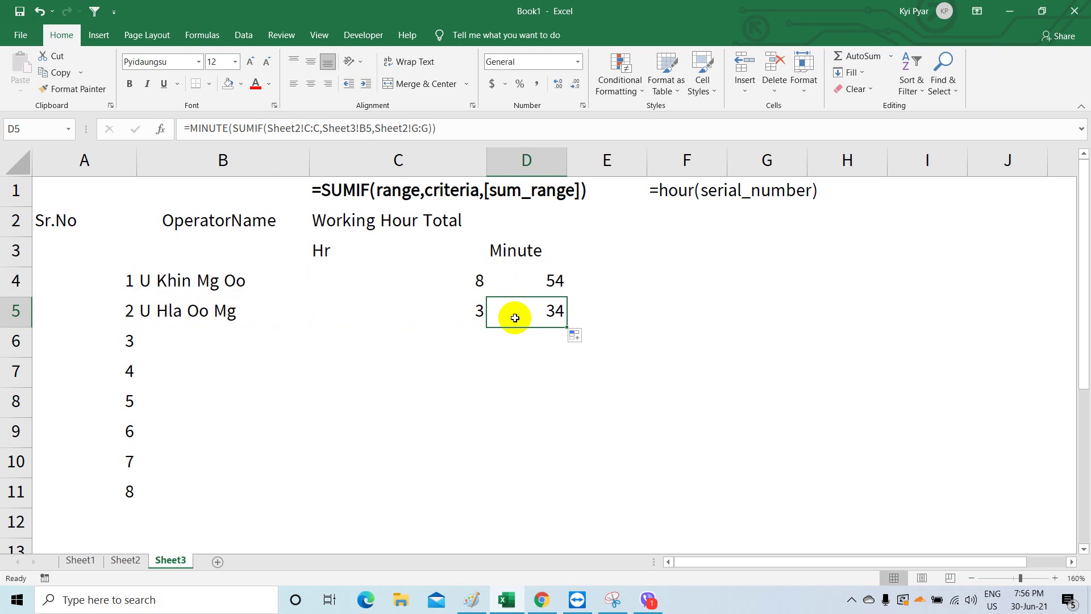